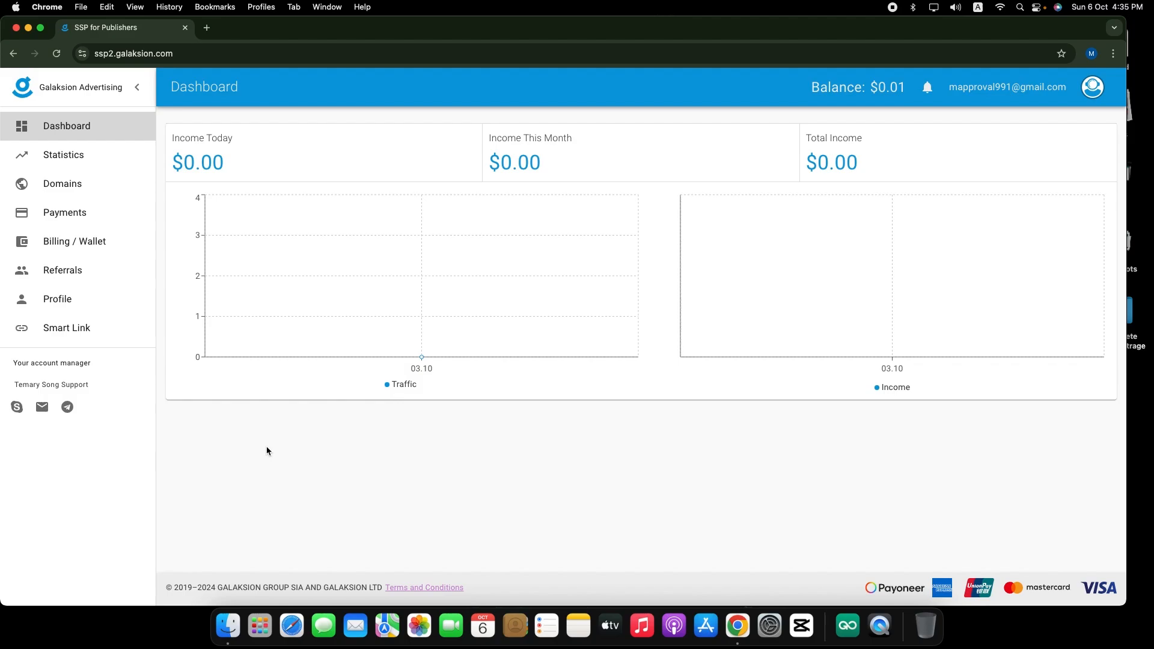
- Review the account balance and the traffic chart on the publisher dashboard
mouse_move(270, 341)
drag(870, 87, 903, 87)
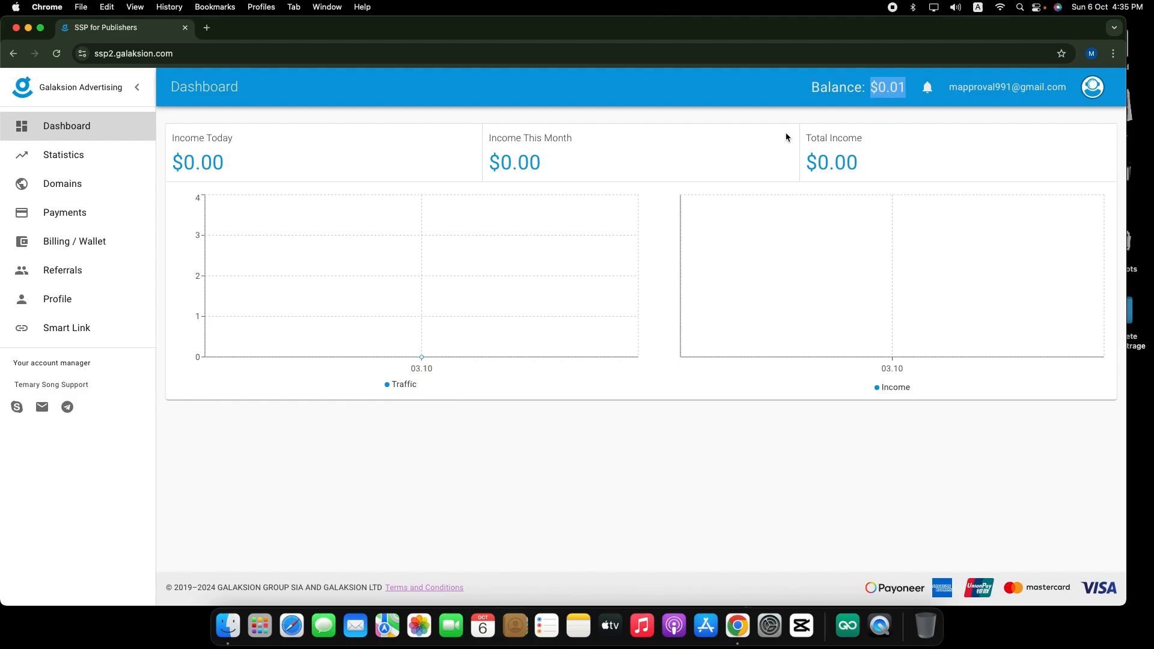
mouse_move(424, 360)
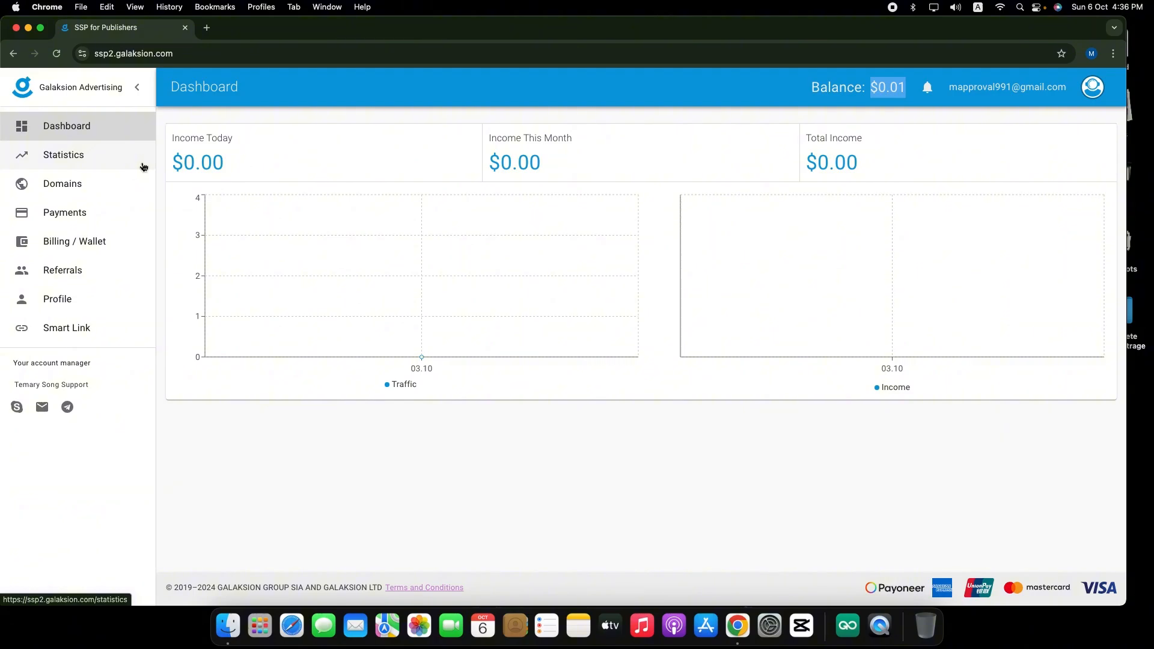
- Review the zones of the legendearn.net and expresnews.xyz domains on the Domains page
click(90, 186)
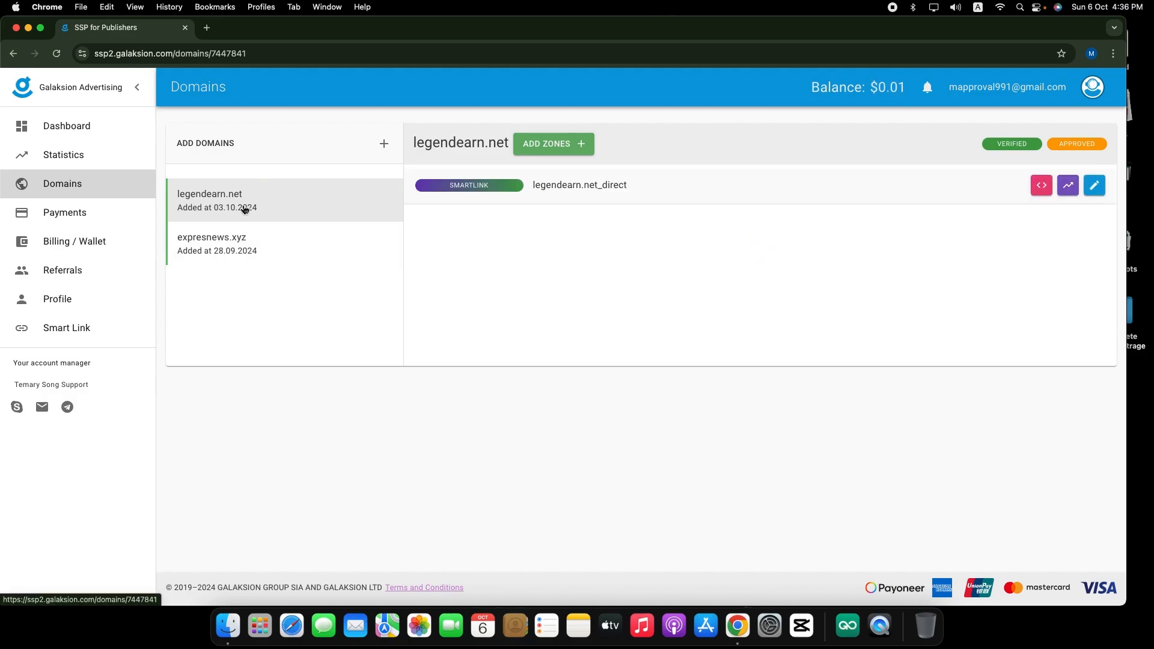
click(210, 260)
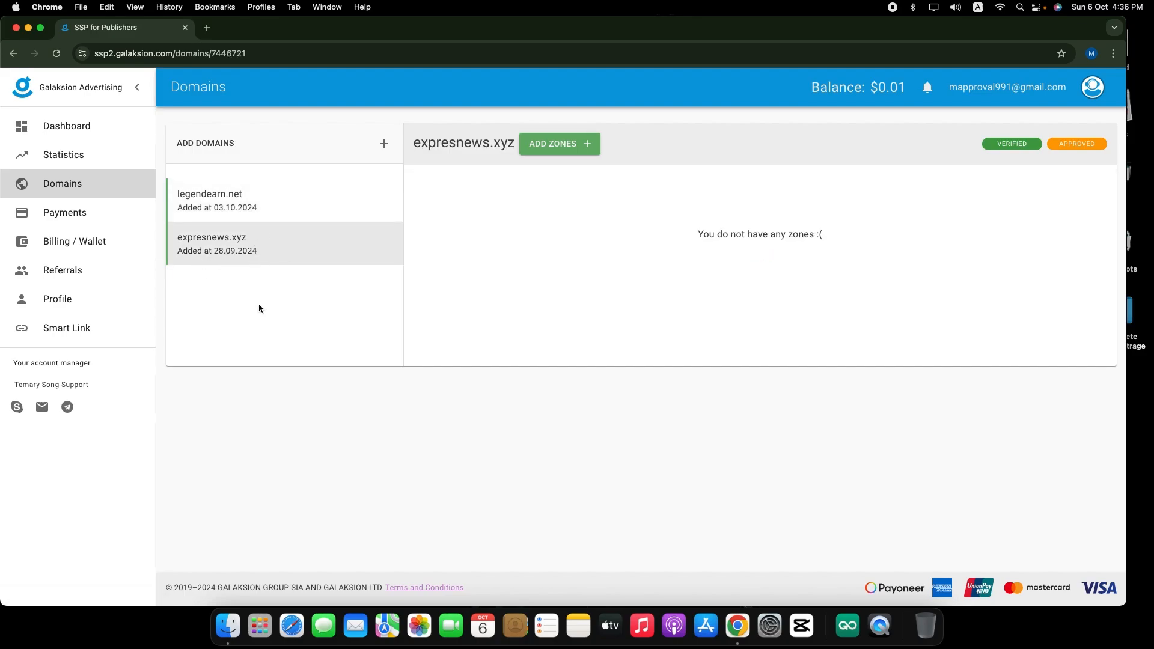
click(209, 191)
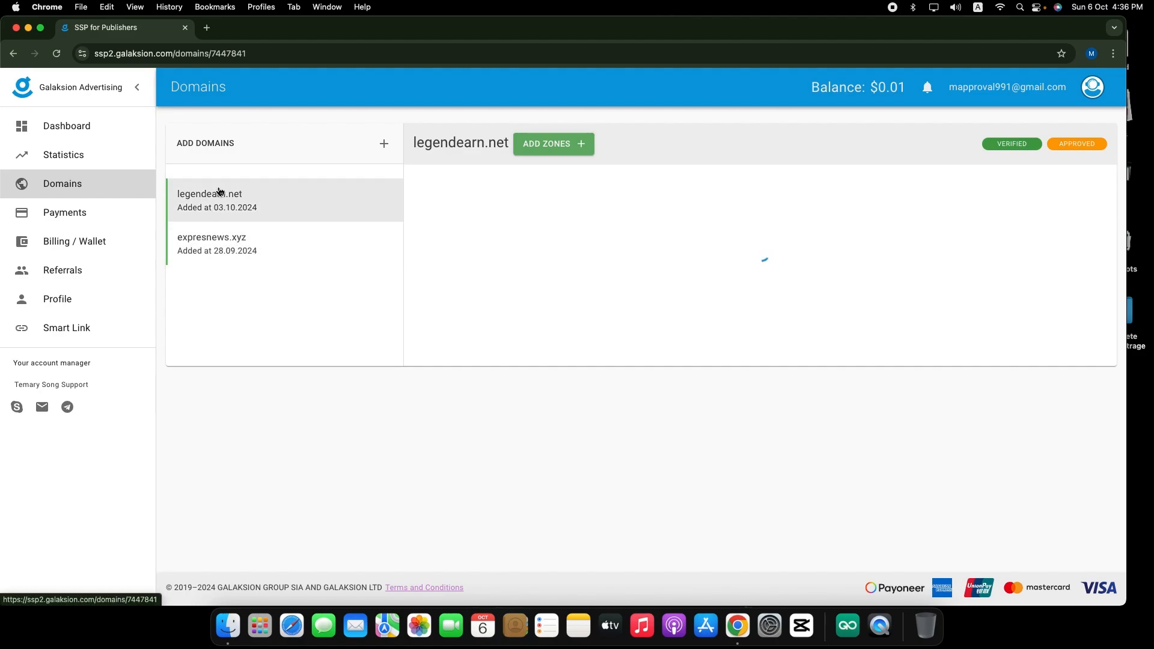
click(280, 254)
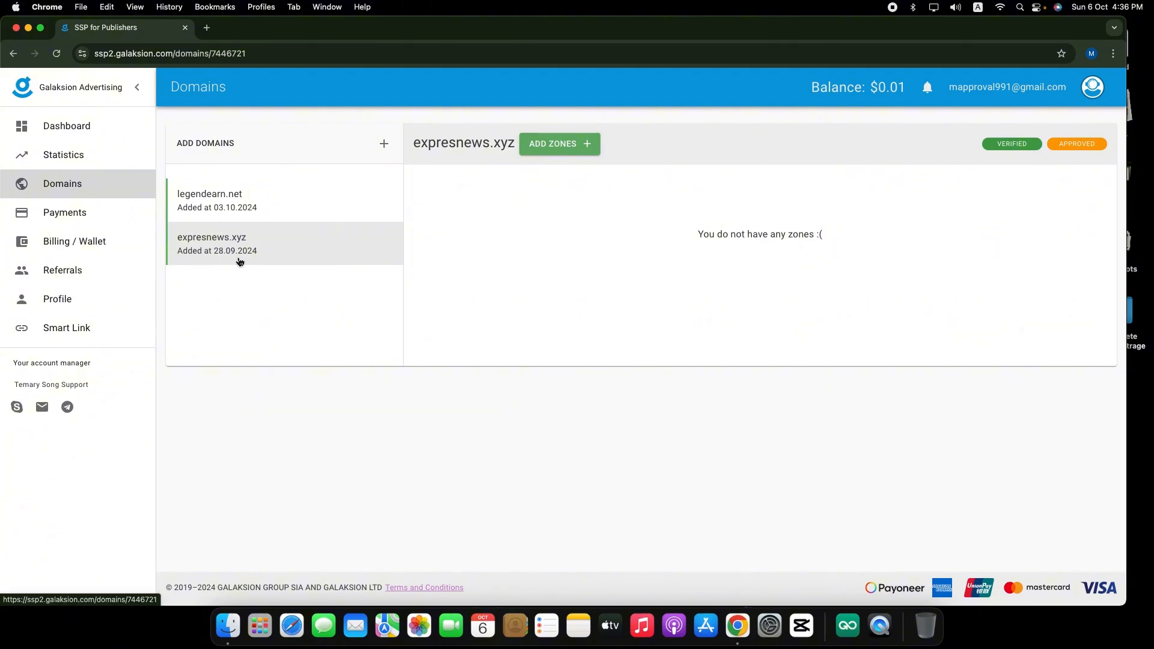
- Open the Payments page and read the notice about payment processing time
click(96, 214)
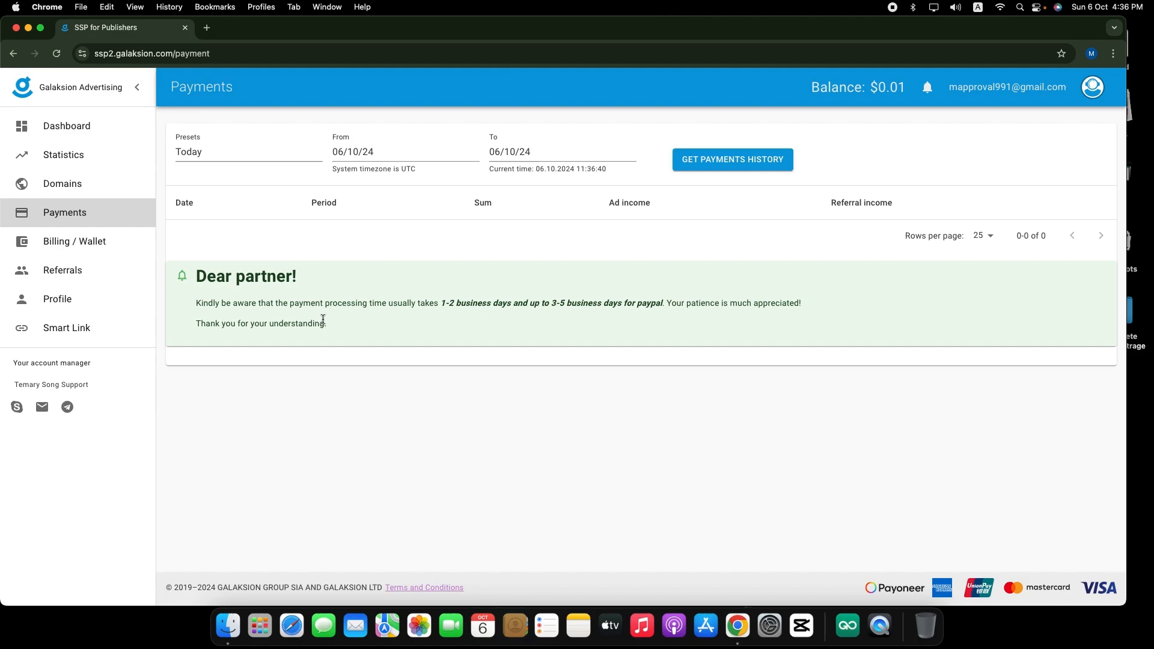
drag(445, 300, 514, 304)
click(518, 304)
- Open the form for adding a payment method in Billing / Wallet and choose Wire Transfer as the method
click(83, 243)
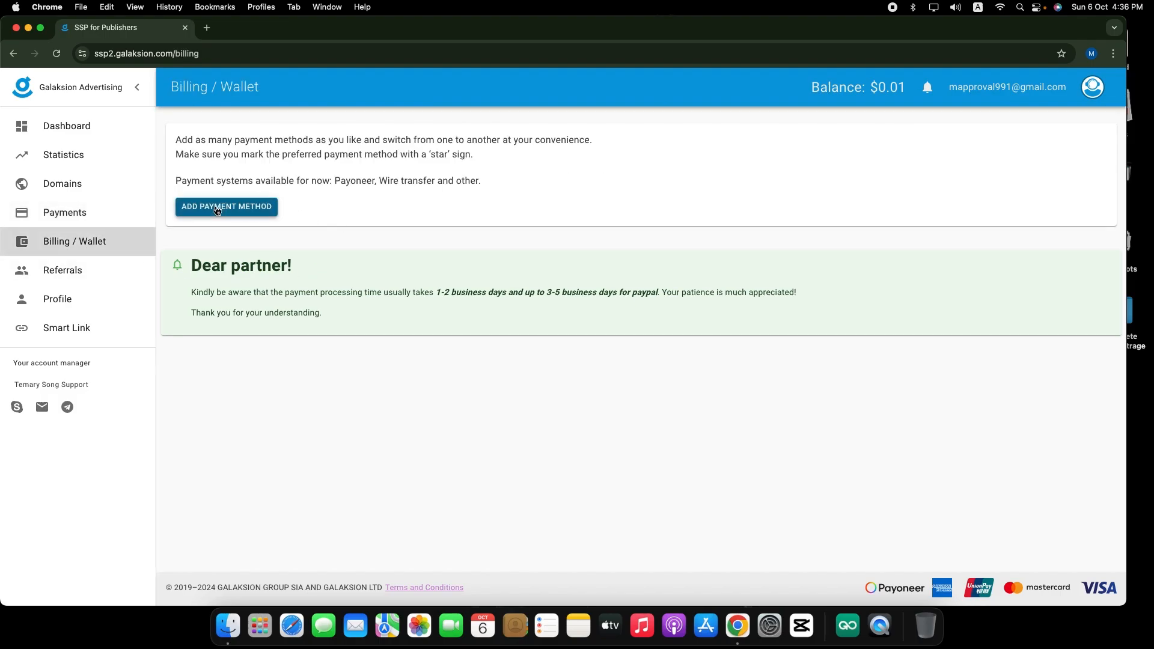
click(217, 210)
click(499, 328)
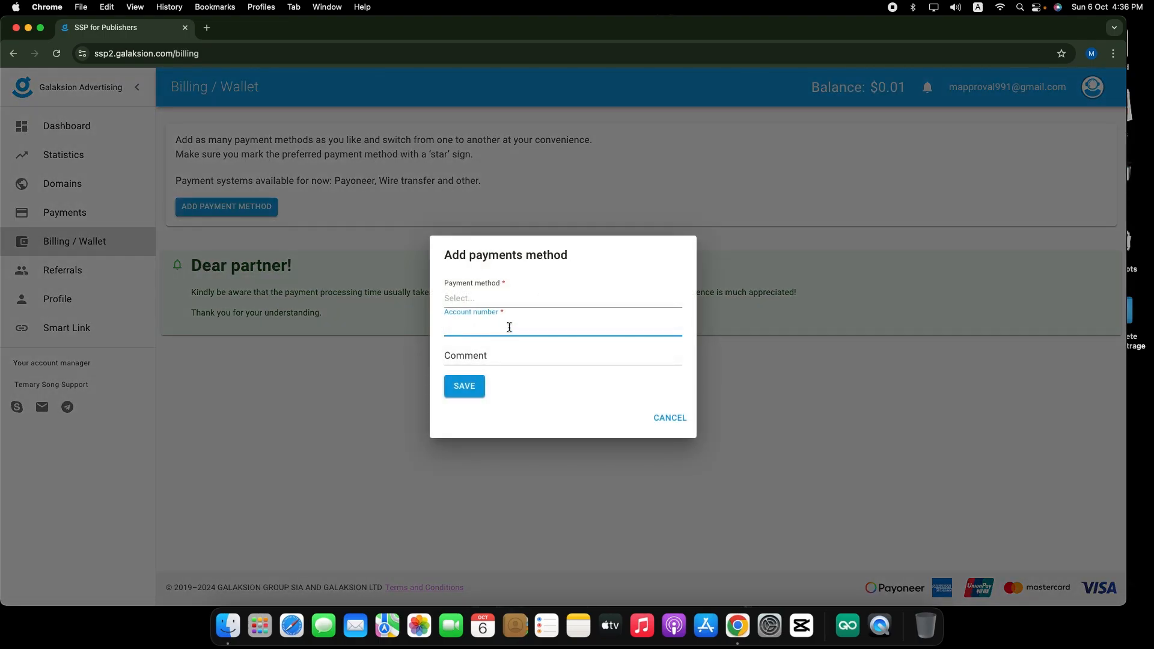
click(490, 297)
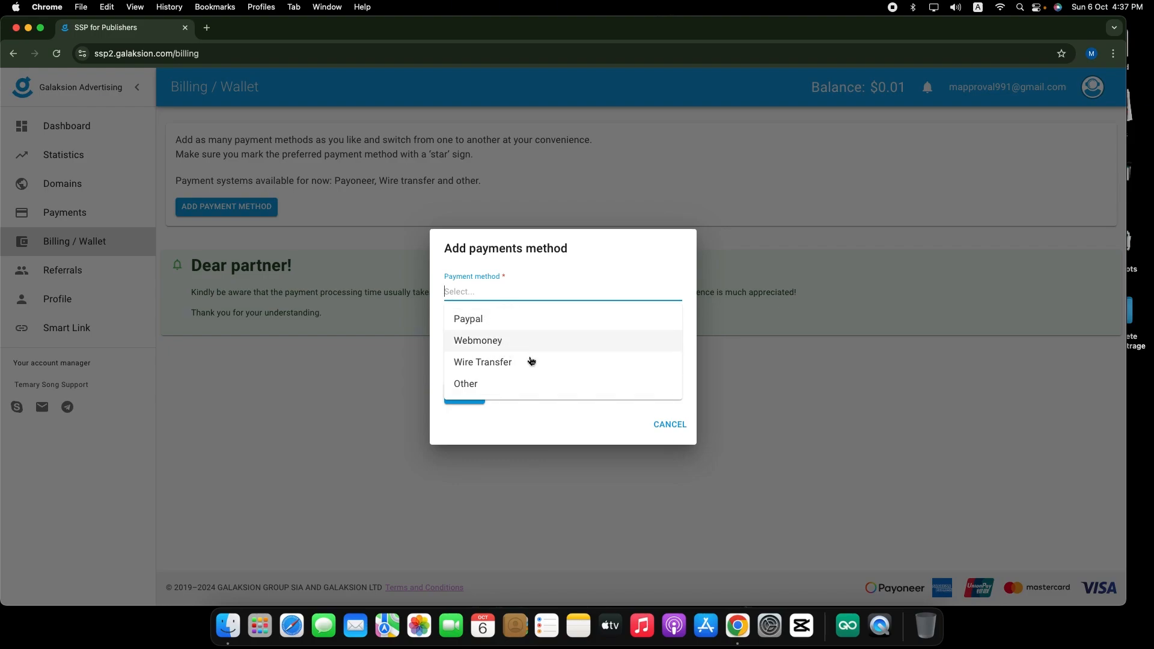
click(494, 363)
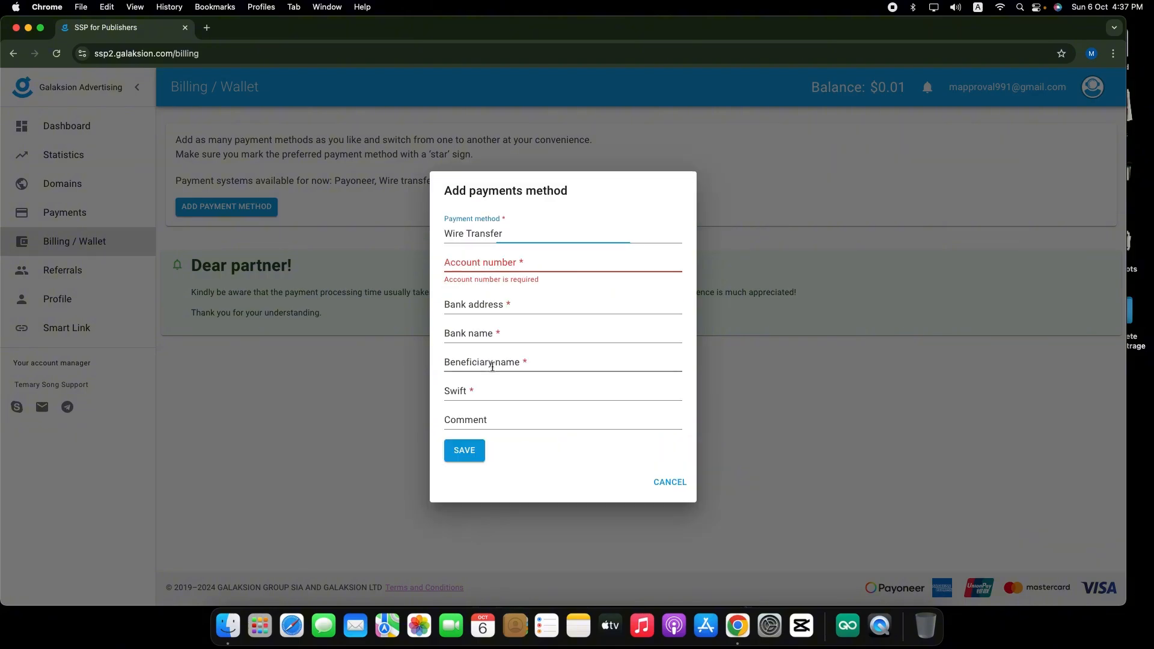
- Examine the wire transfer form's account number, bank address, bank name, beneficiary name and Swift fields, and close it without saving
click(478, 306)
key(Tab)
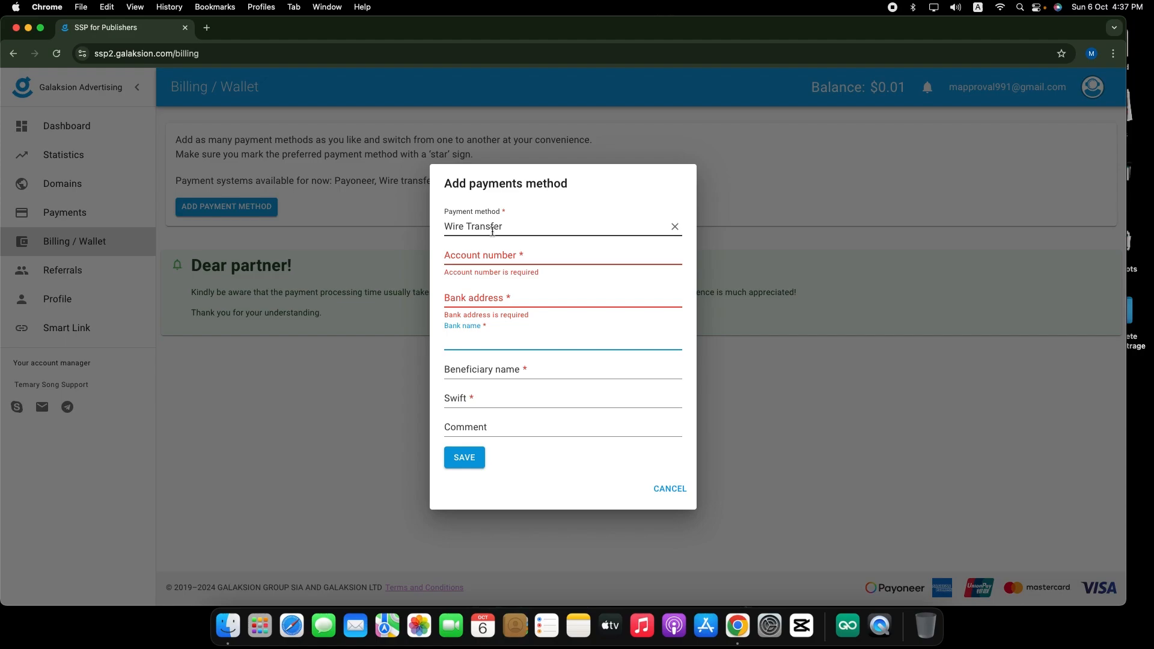
click(468, 255)
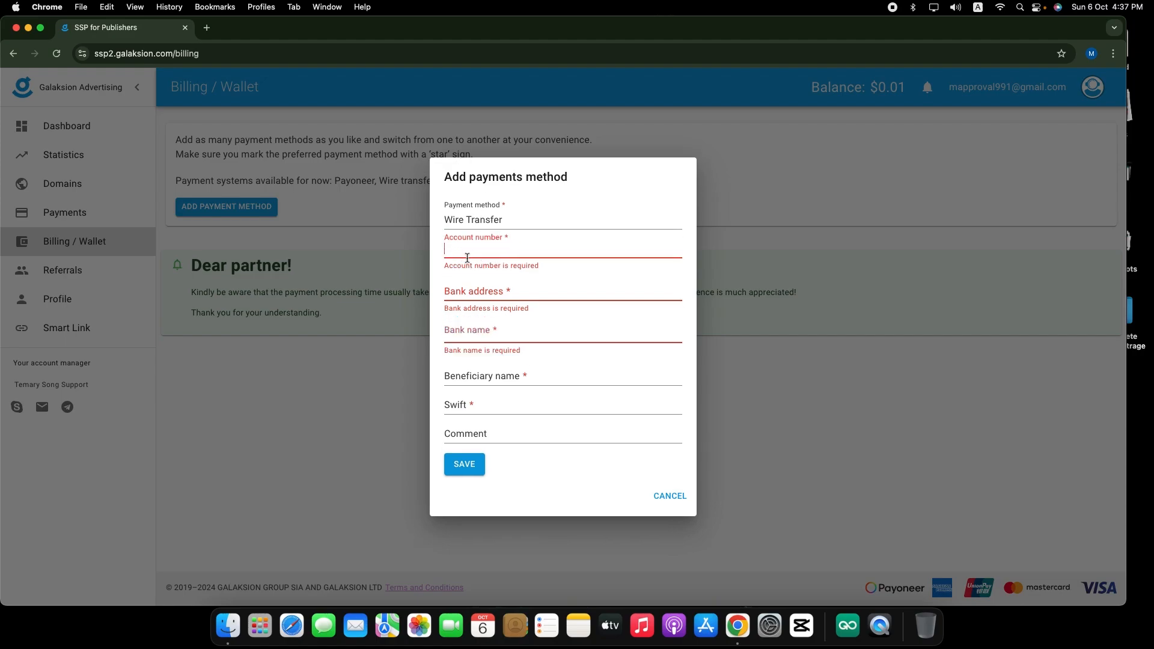
click(465, 288)
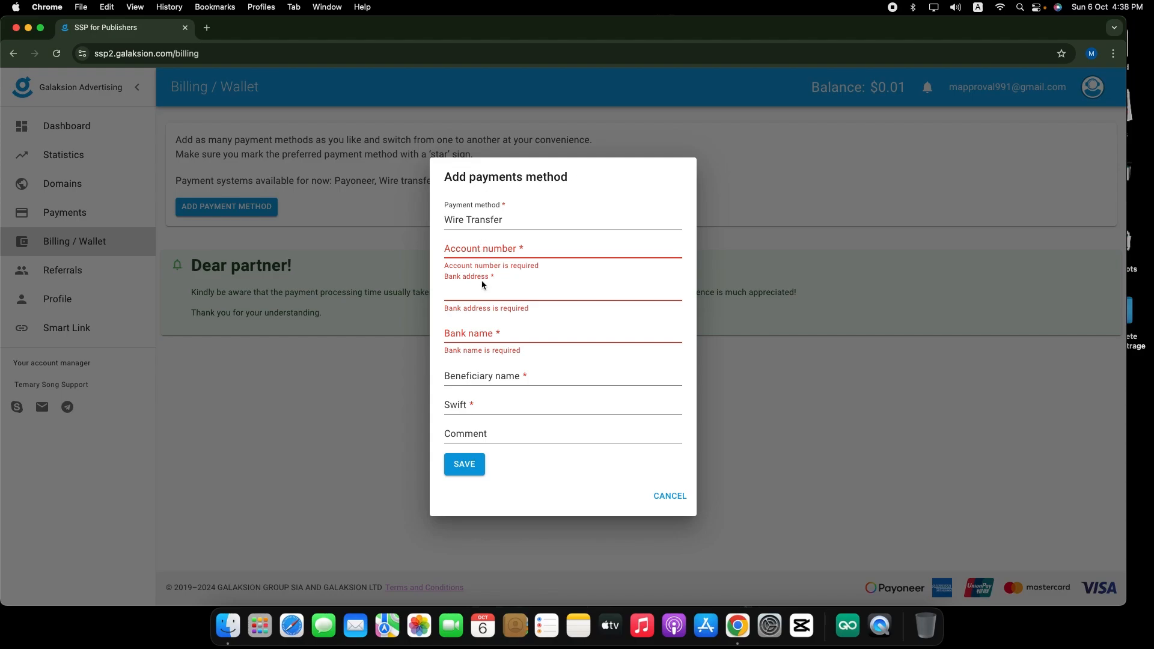
click(485, 334)
click(474, 375)
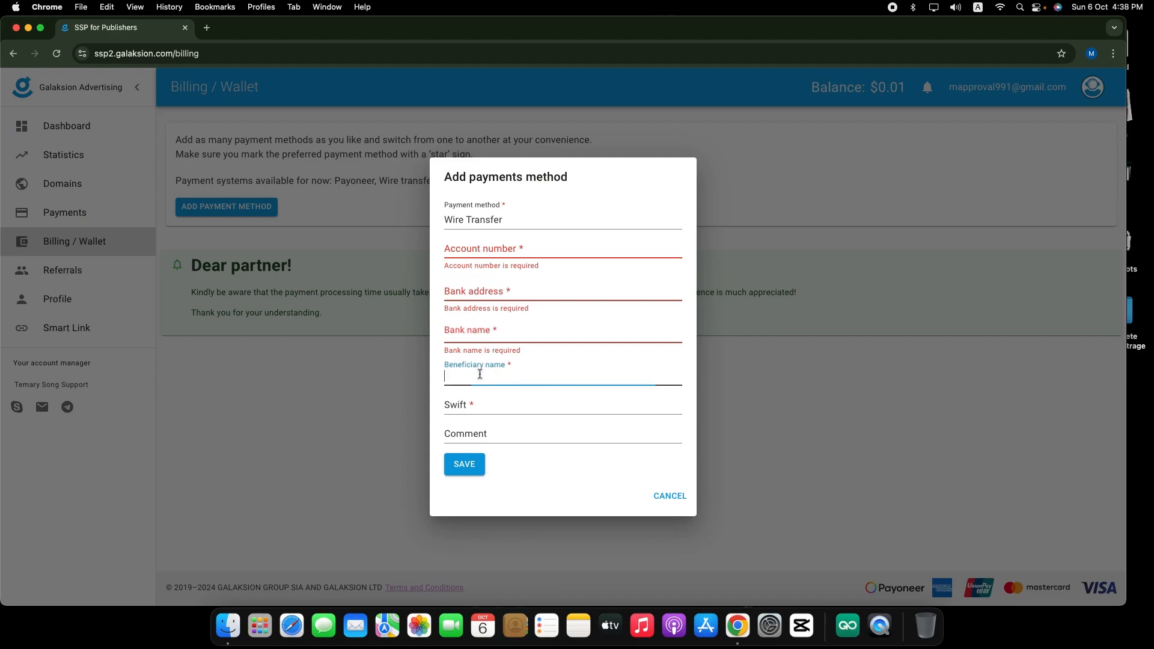
click(475, 406)
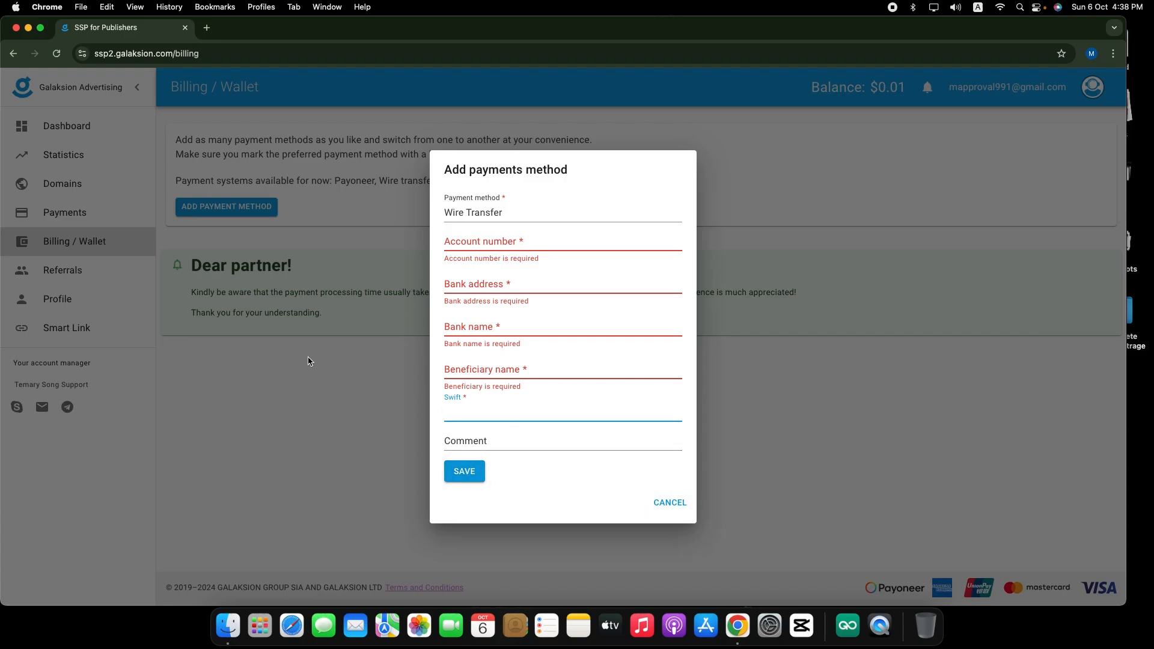
click(670, 503)
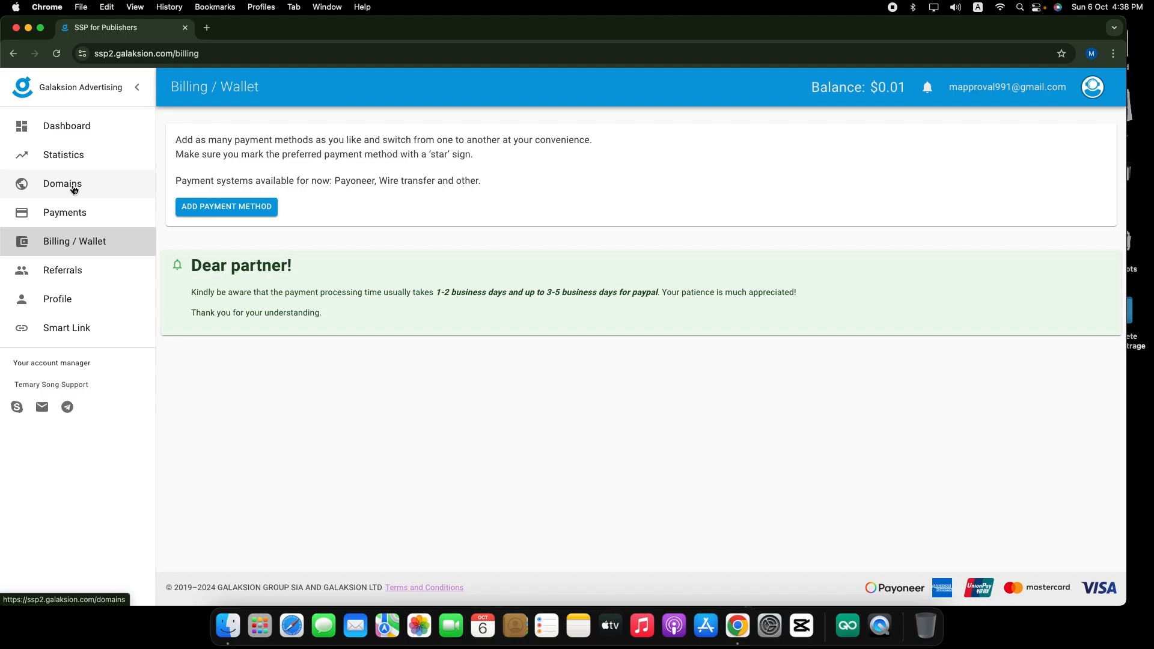
- Switch to the browser profile labelled Galaksion Approval (Bol News) and reposition its new window
click(1091, 53)
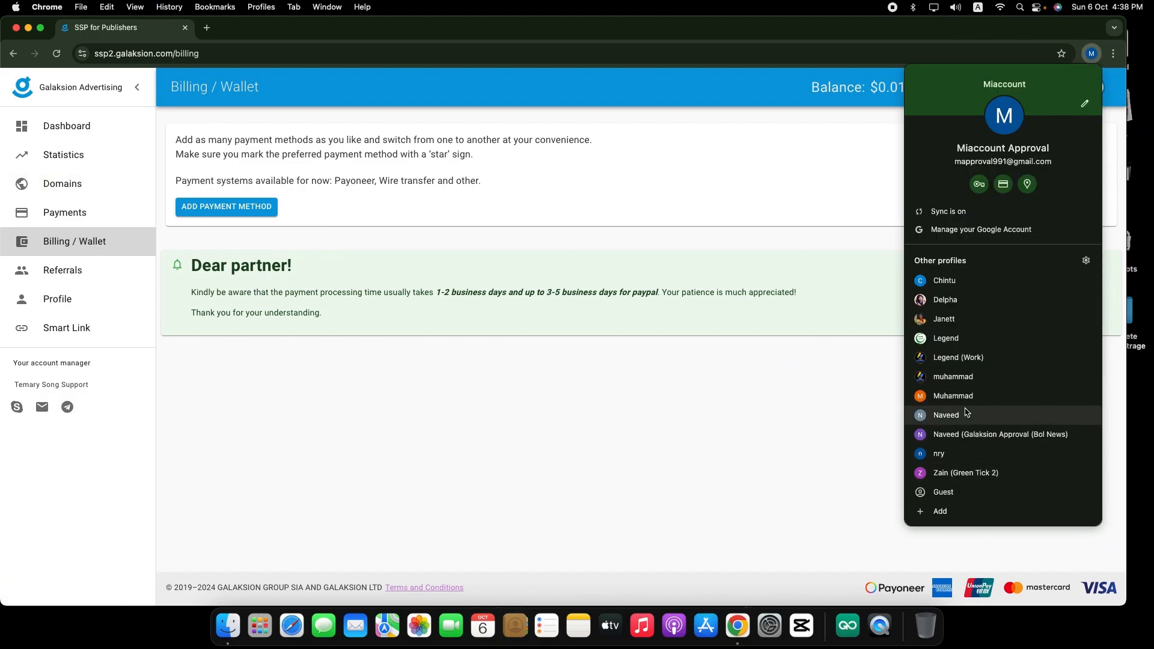
click(965, 434)
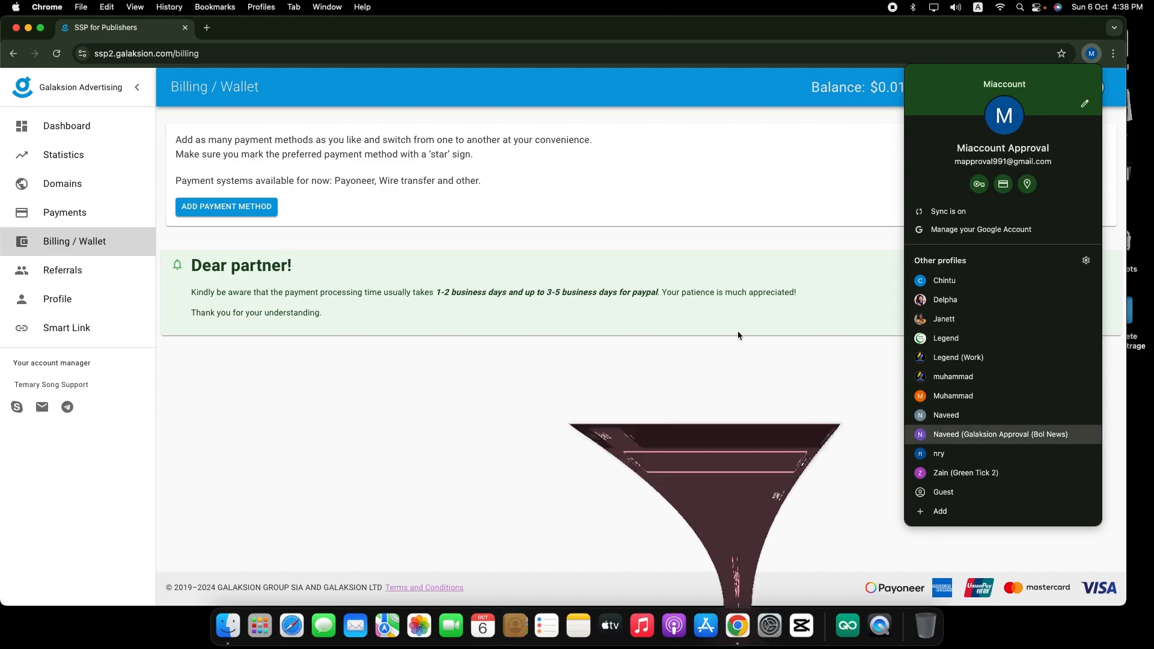
drag(325, 33, 302, 35)
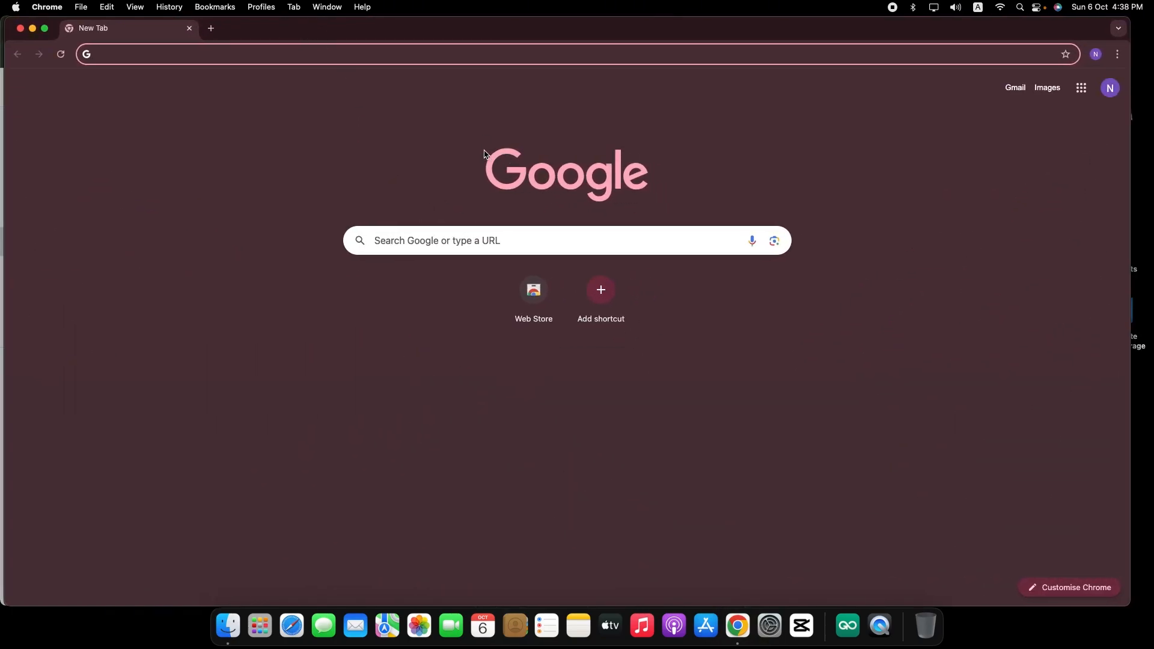
- Search Google for galaksion and open the Galaksion ad network's website
text(gal)
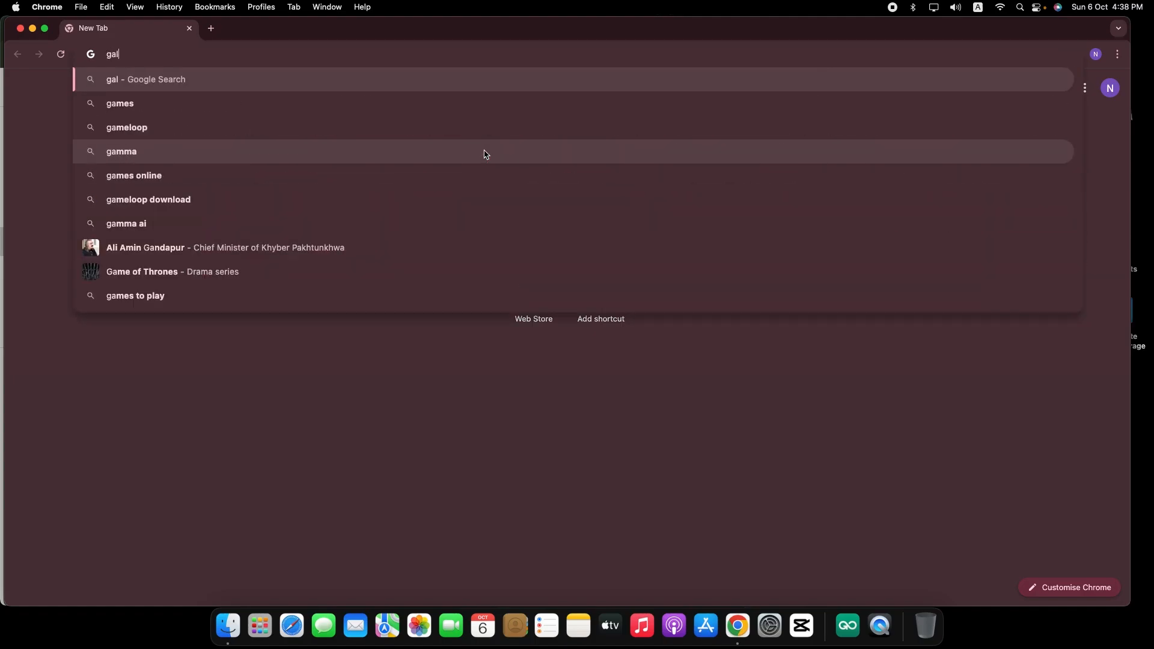
text(aksiu)
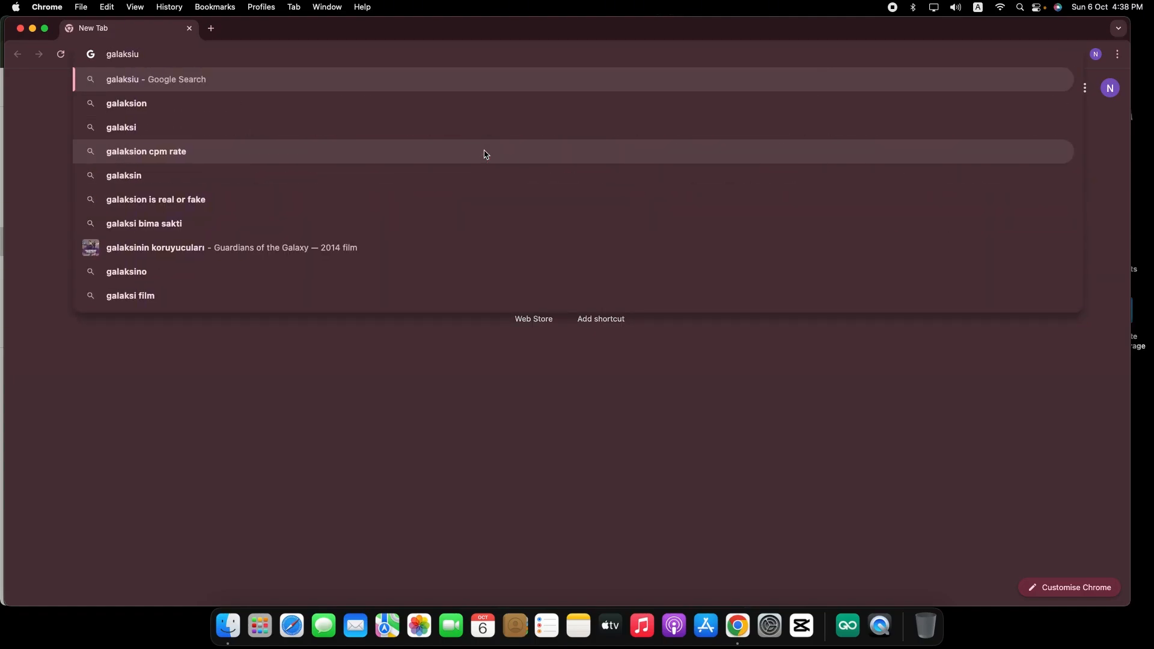
key(BackSpace)
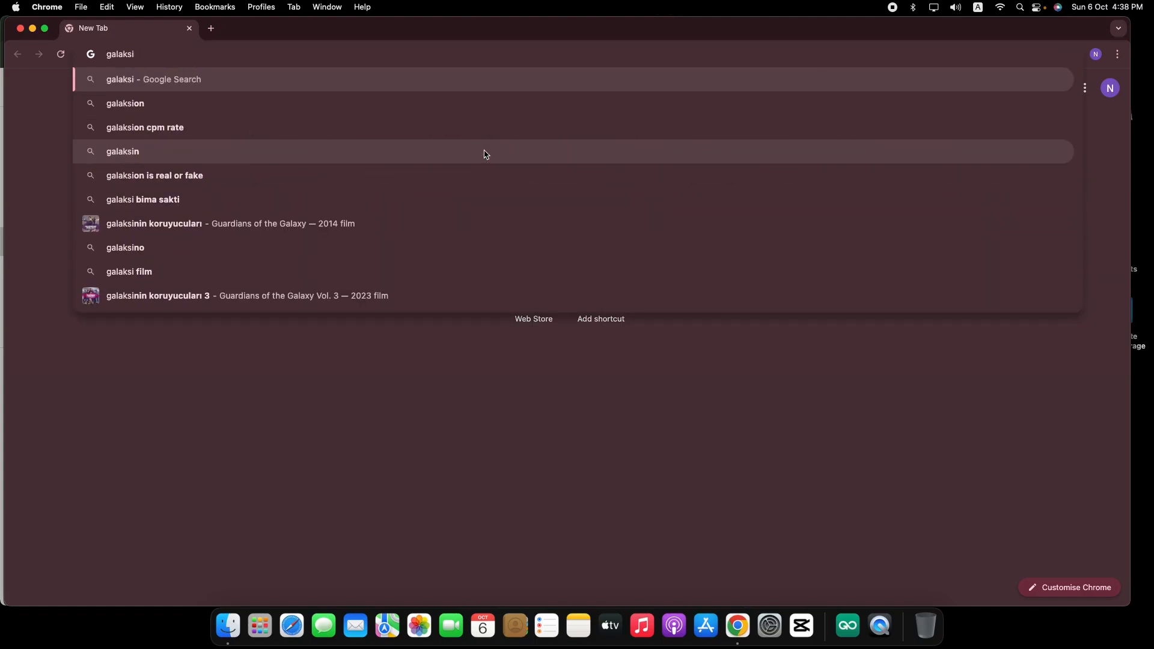
click(184, 101)
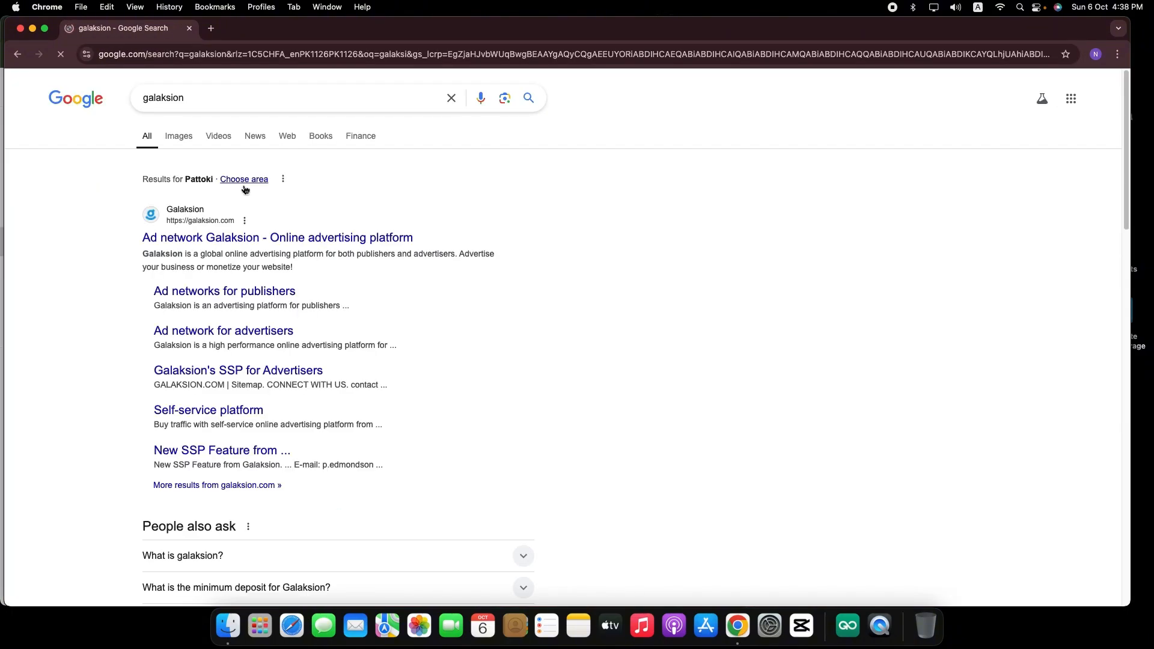
click(220, 238)
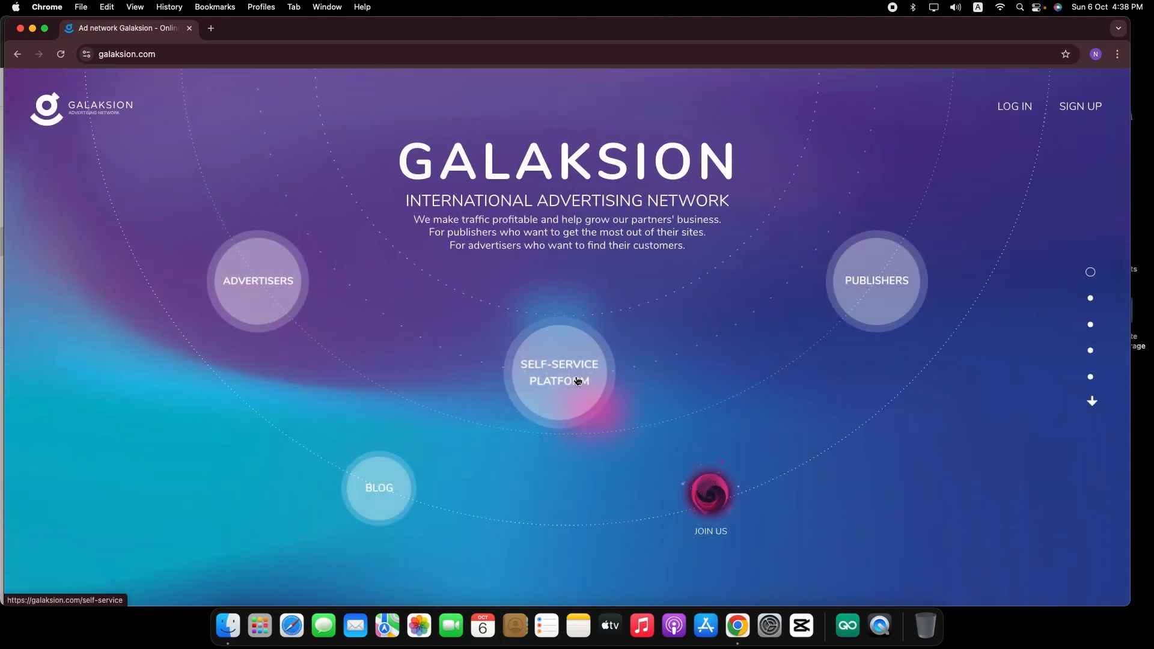
- Open the publisher section of the Galaksion site and go to its sign-up form to start monetizing
click(877, 290)
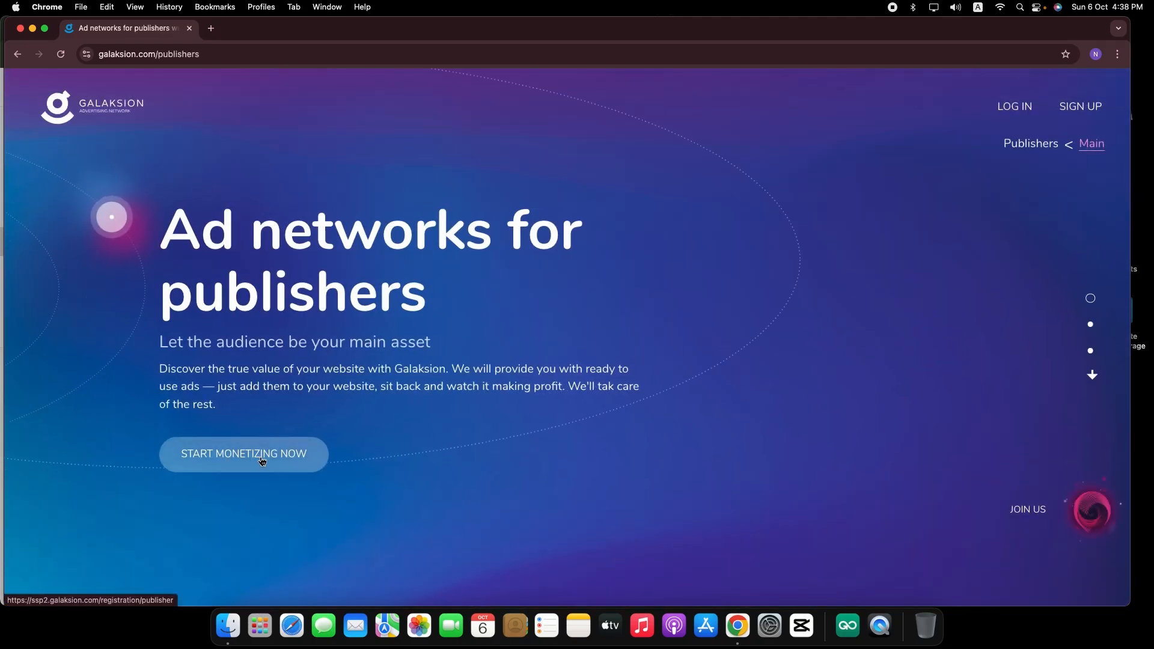
click(262, 461)
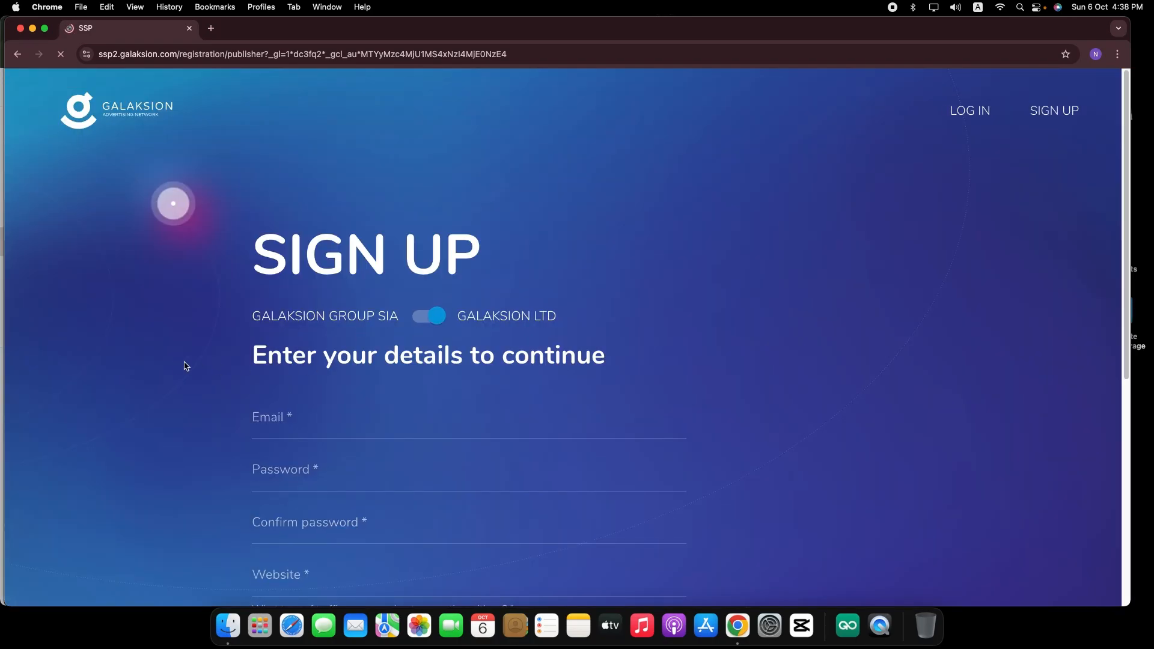
scroll(185, 365, down, 5)
scroll(186, 352, up, 1)
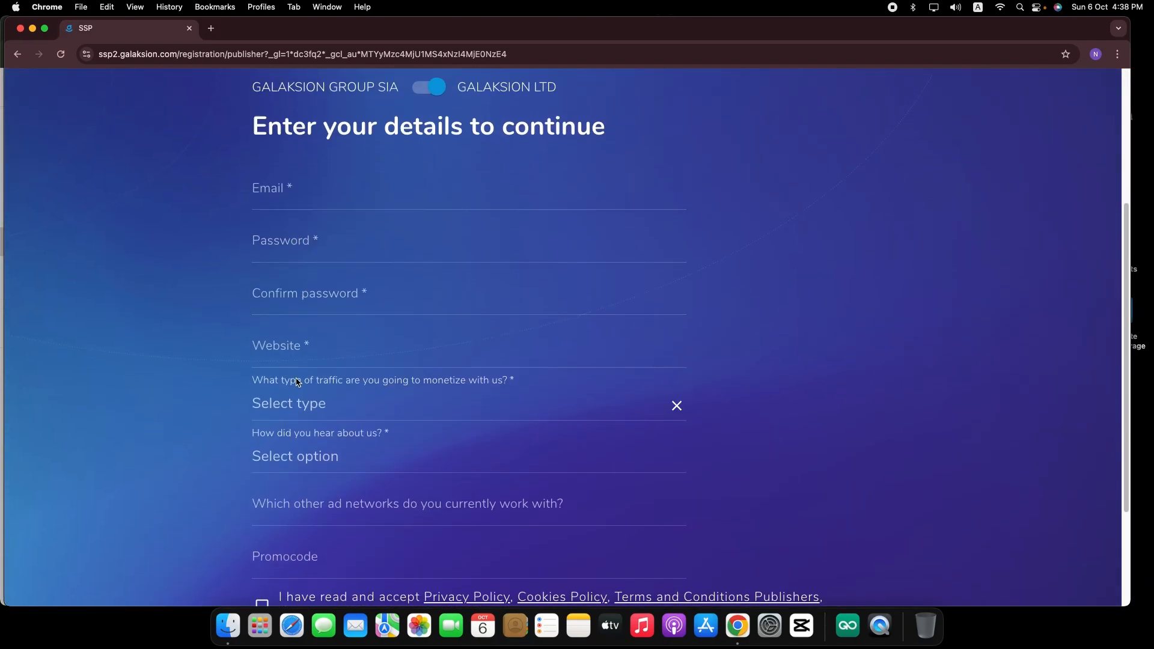
- Copy the profile's Google account e-mail address from a new tab and paste it into the sign-up form's Email field
click(211, 28)
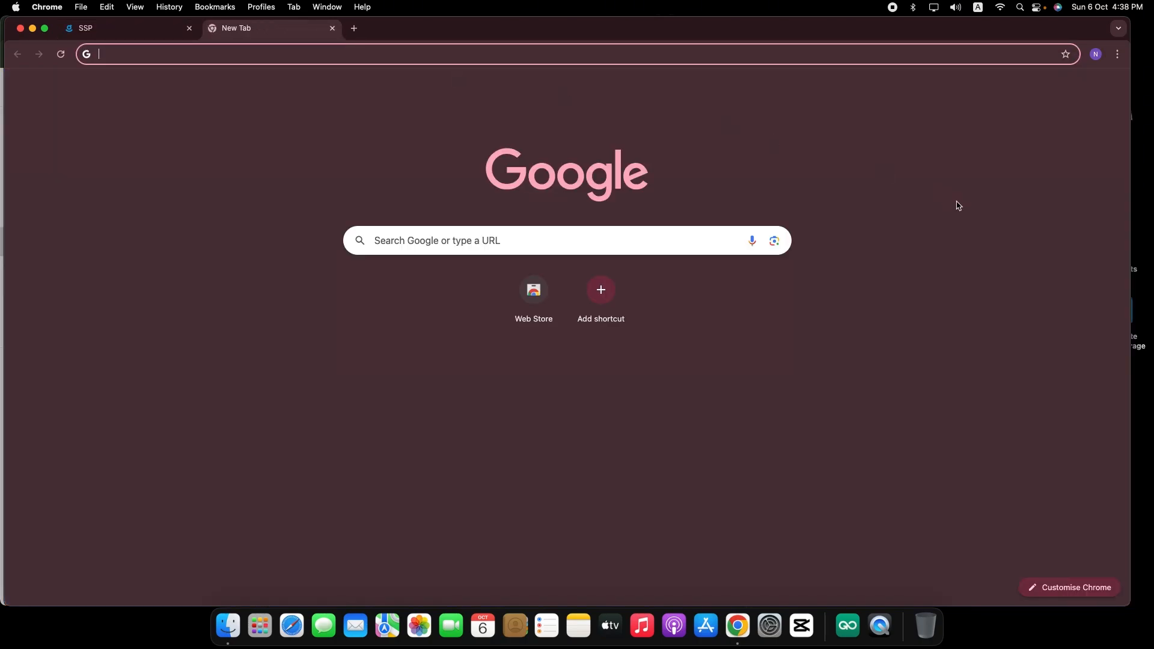
click(1110, 88)
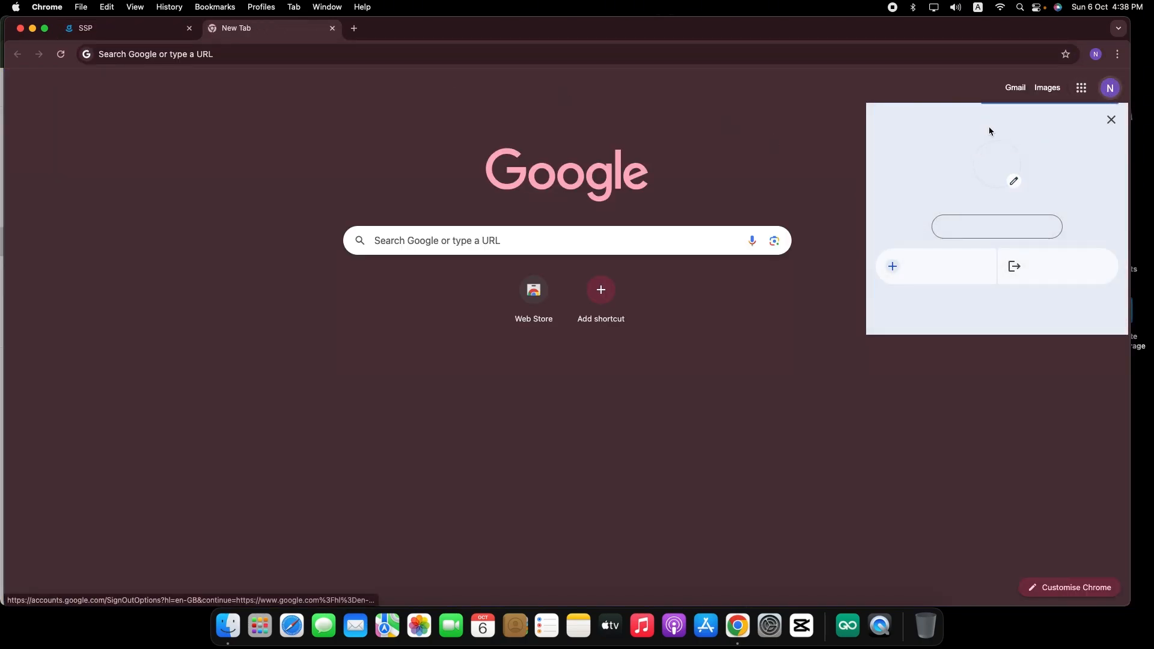
triple_click(992, 125)
key(super+c)
right_click(992, 125)
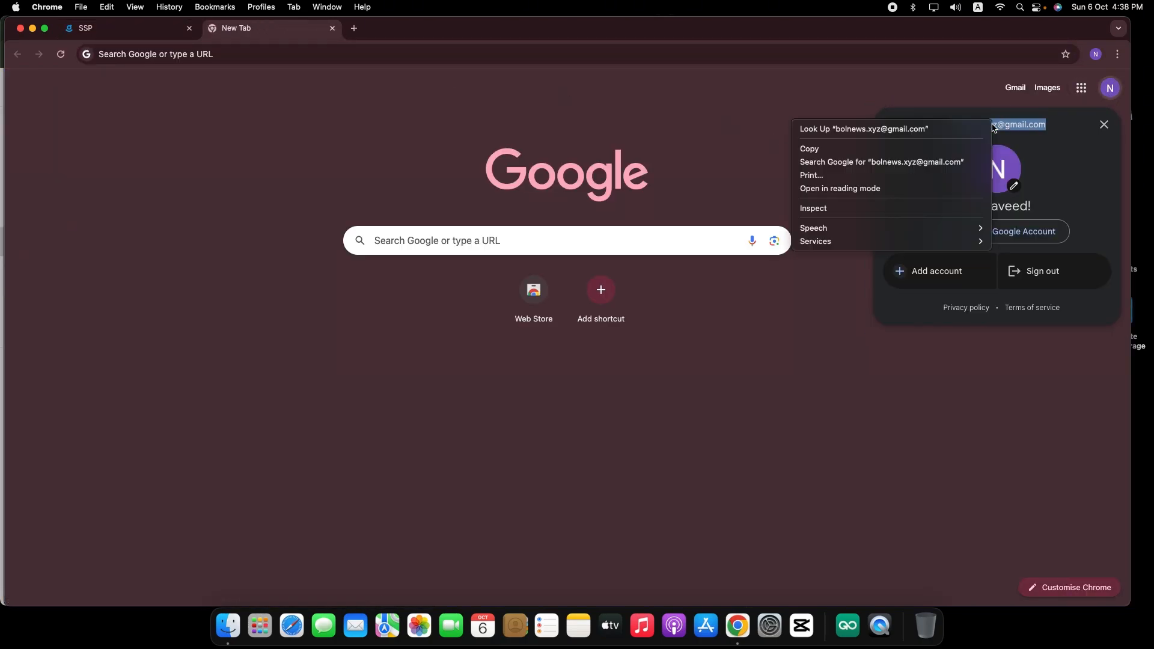
click(863, 148)
click(130, 29)
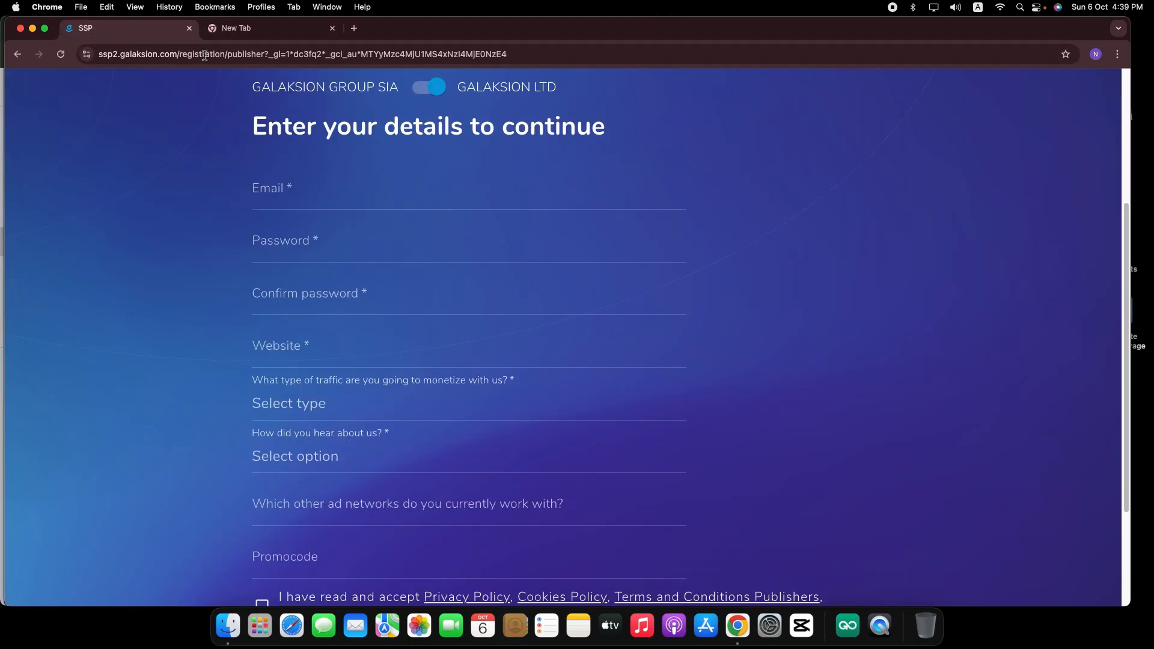
right_click(282, 179)
click(299, 266)
- Enter the account password in the sign-up form's Password and Confirm password fields
click(280, 253)
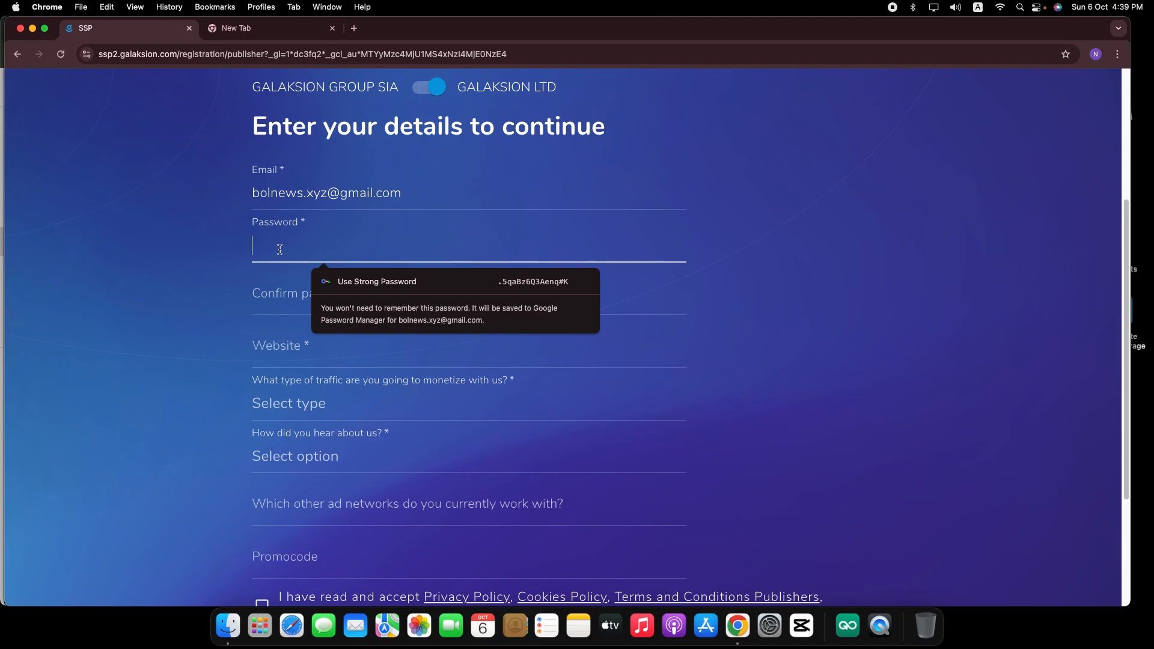
text(a•••••••••)
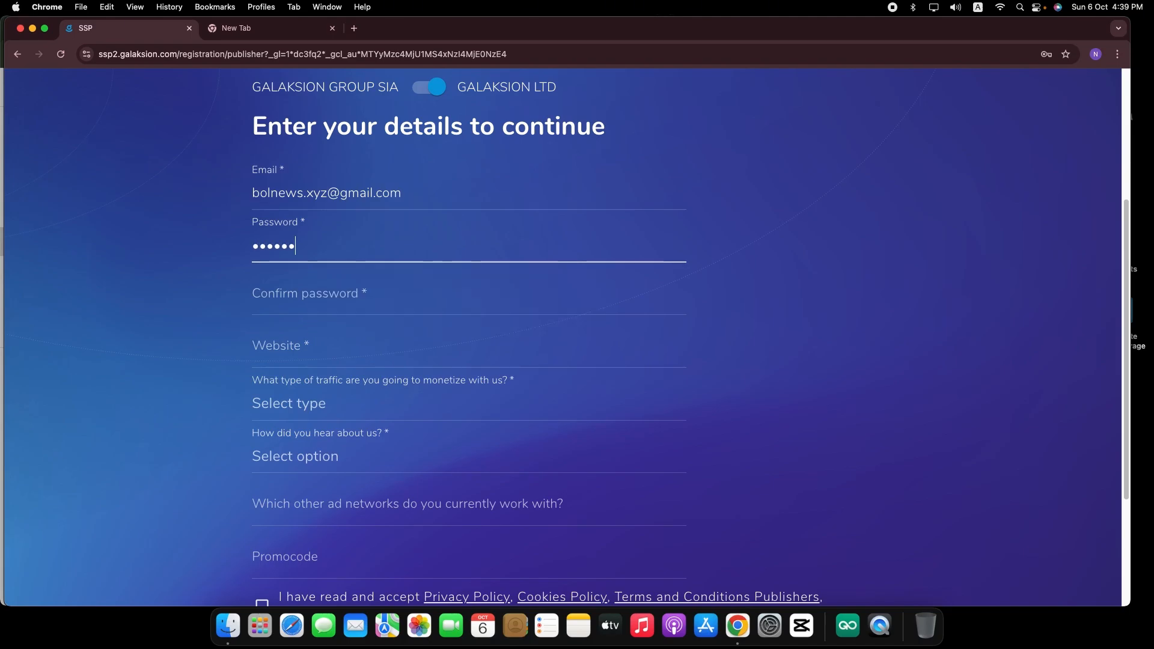
click(343, 319)
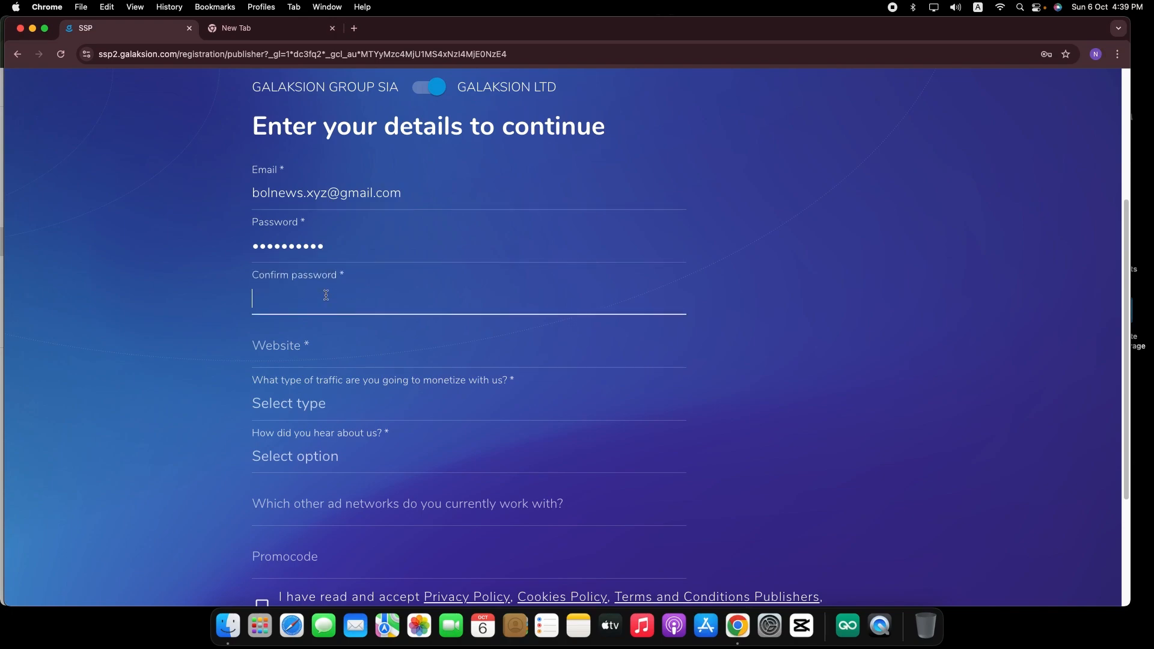
text(••••••••••)
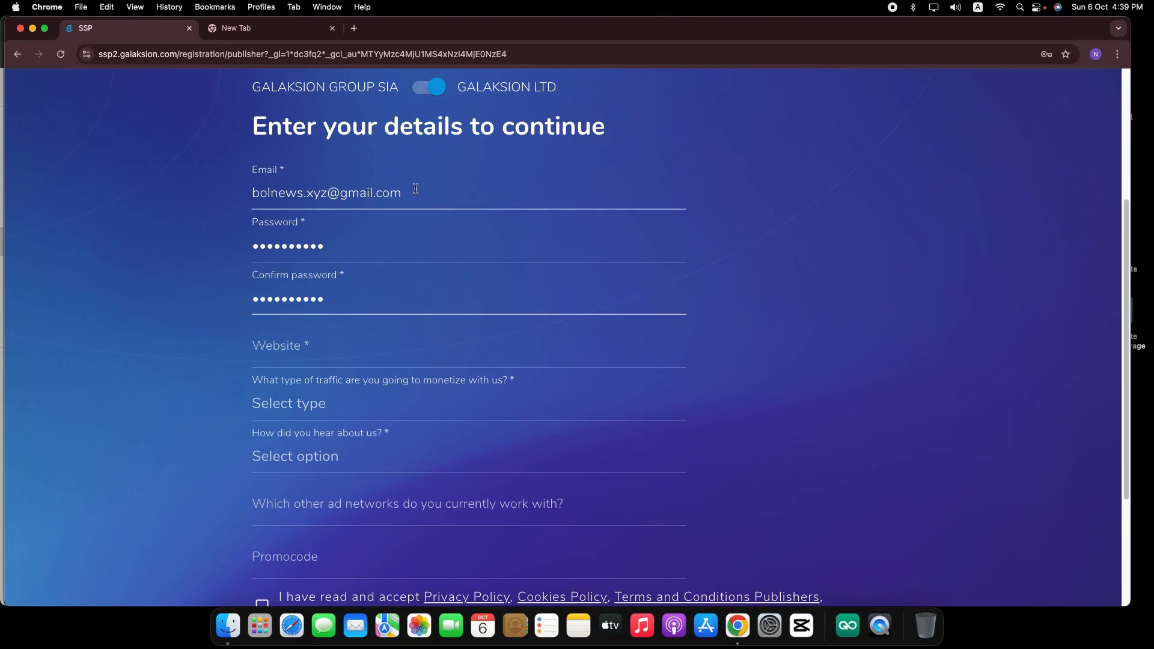
- Switch to the Bol News WordPress dashboard window and open the site's home page in a new tab
right_click(738, 625)
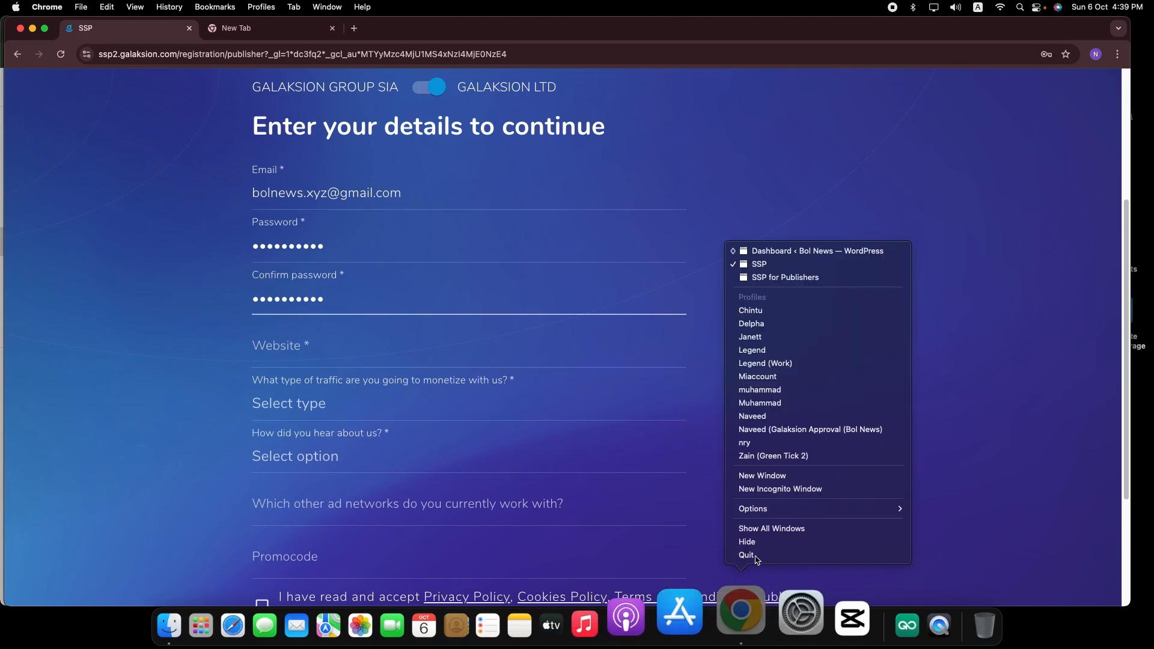
click(785, 250)
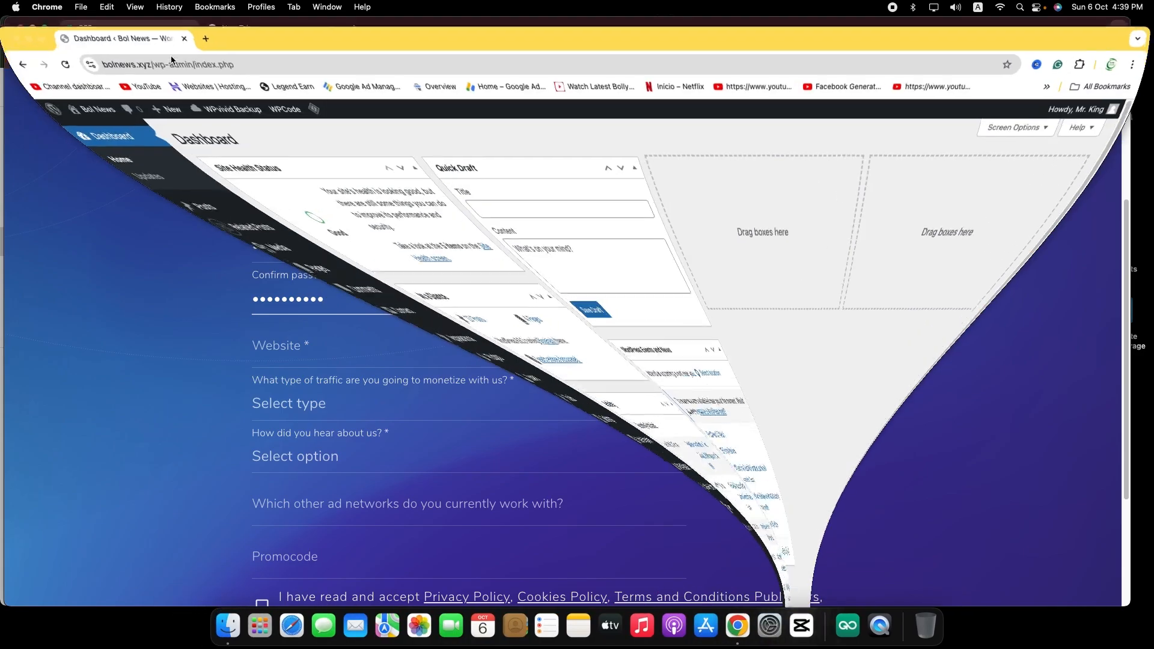
mouse_move(50, 99)
super+click(47, 119)
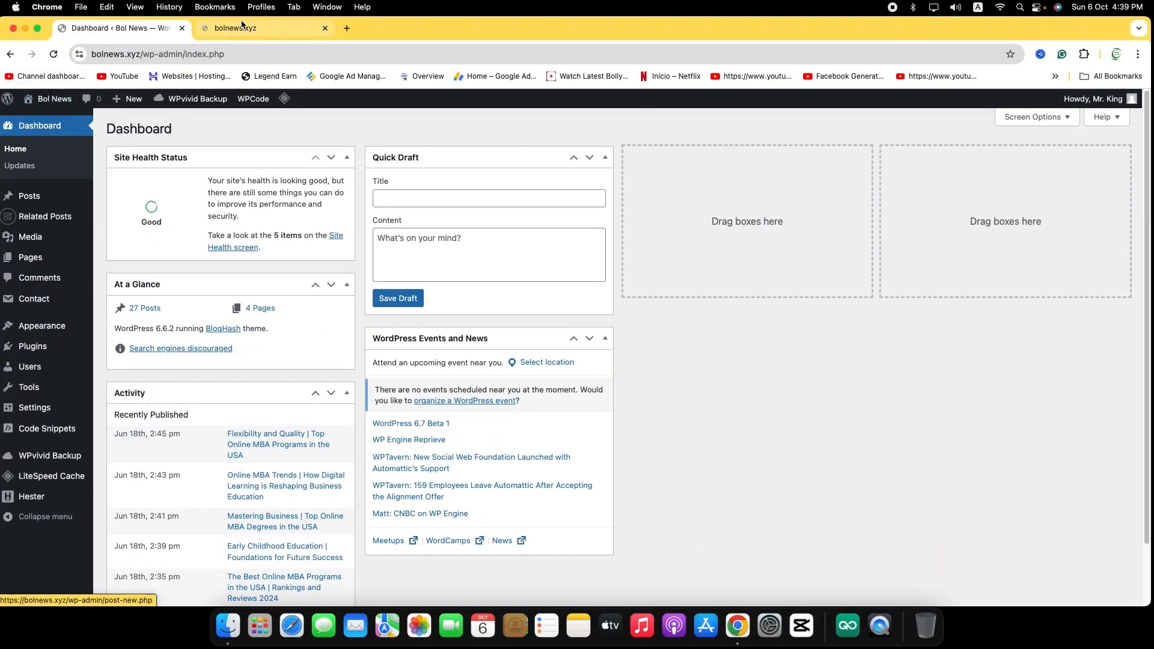
click(235, 27)
right_click(223, 51)
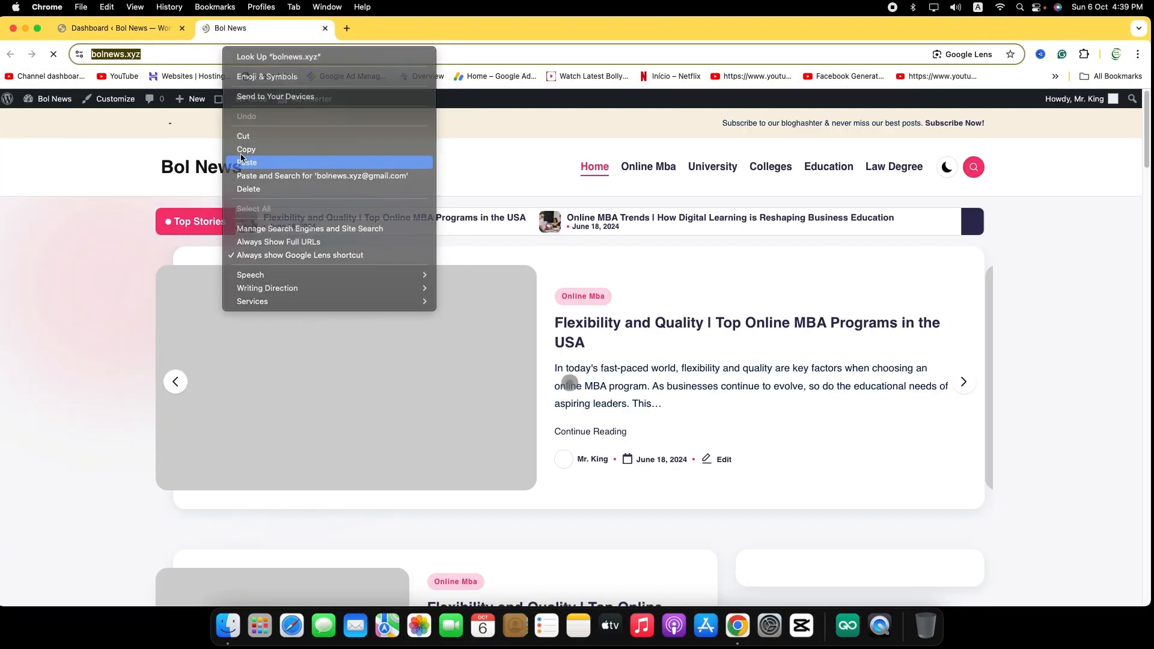
click(246, 161)
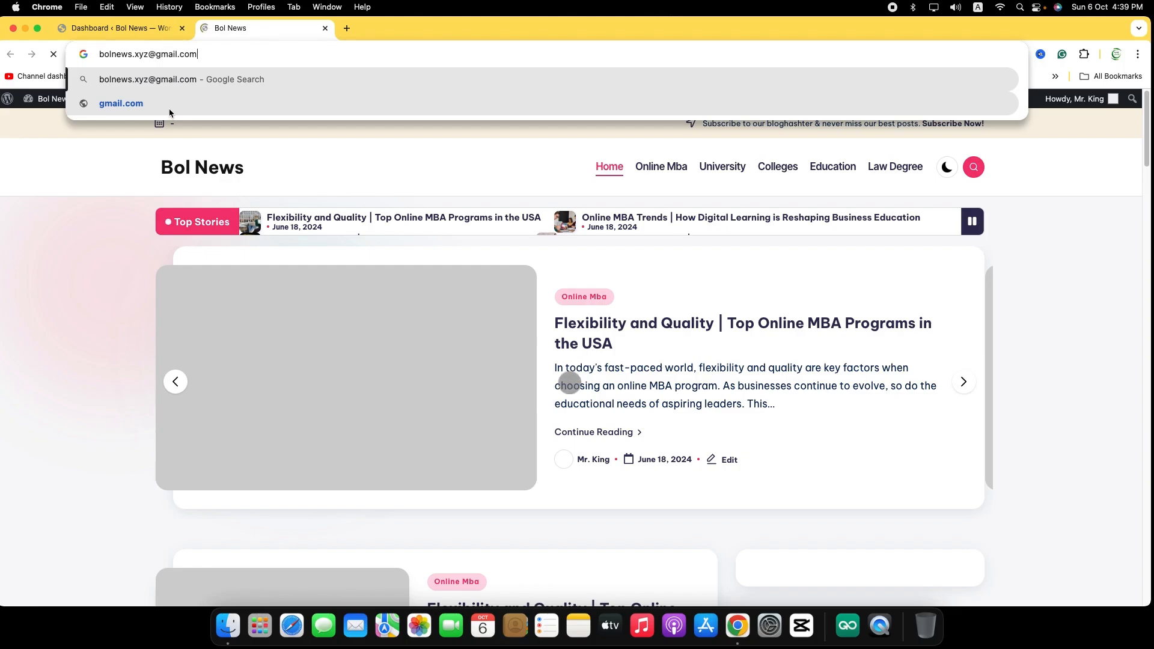
key(super+z)
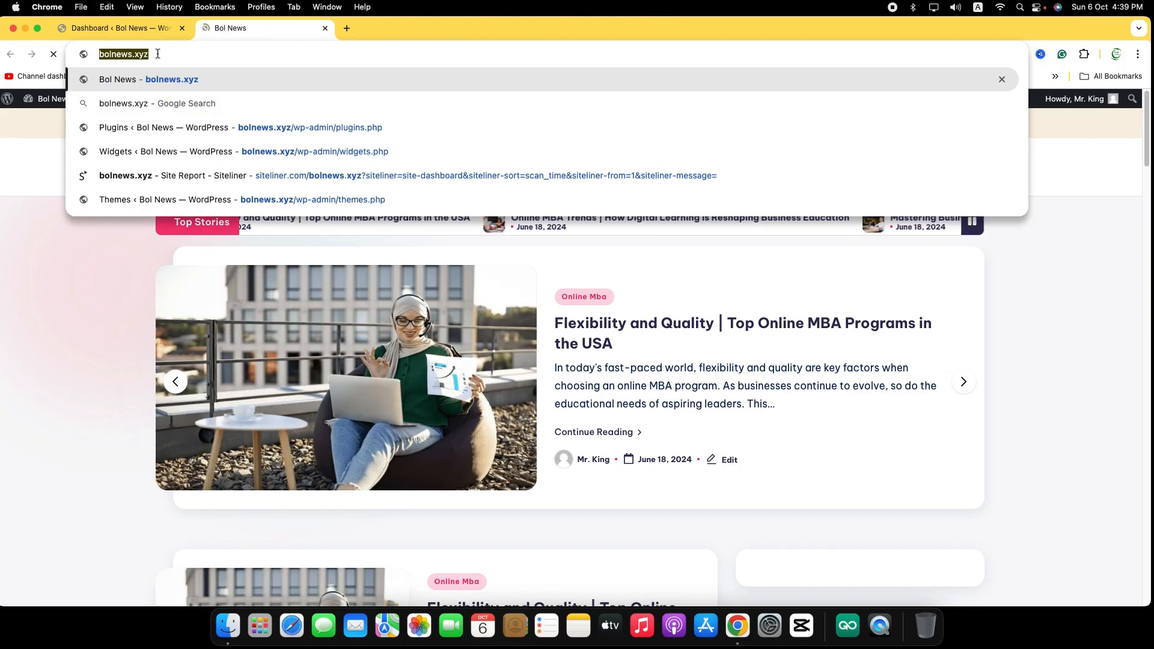
right_click(154, 54)
key(Escape)
- Copy the Bol News site address into the sign-up form's Website field and trim it to bolnews.xyz
right_click(154, 54)
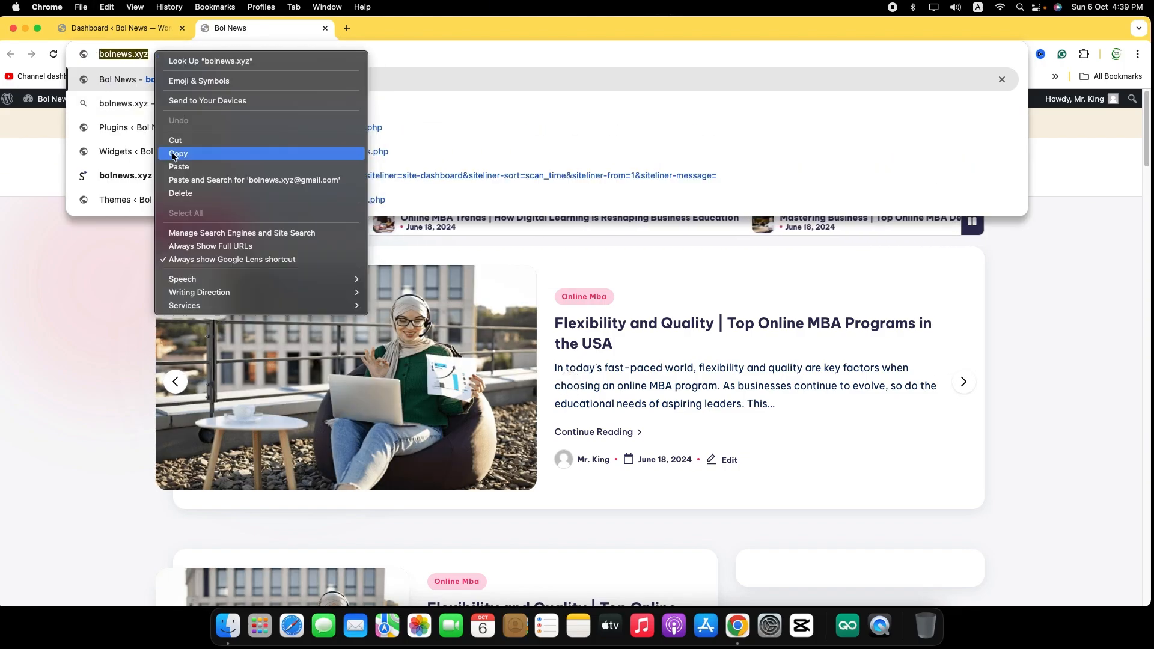
click(173, 154)
click(25, 29)
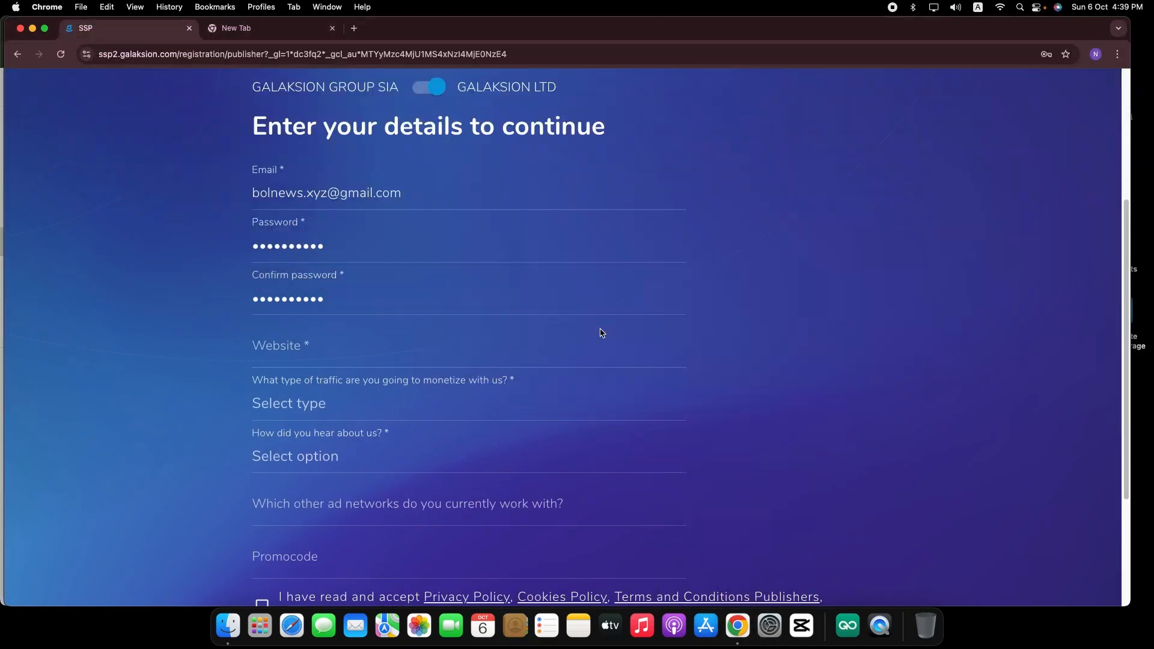
click(338, 348)
key(super+v)
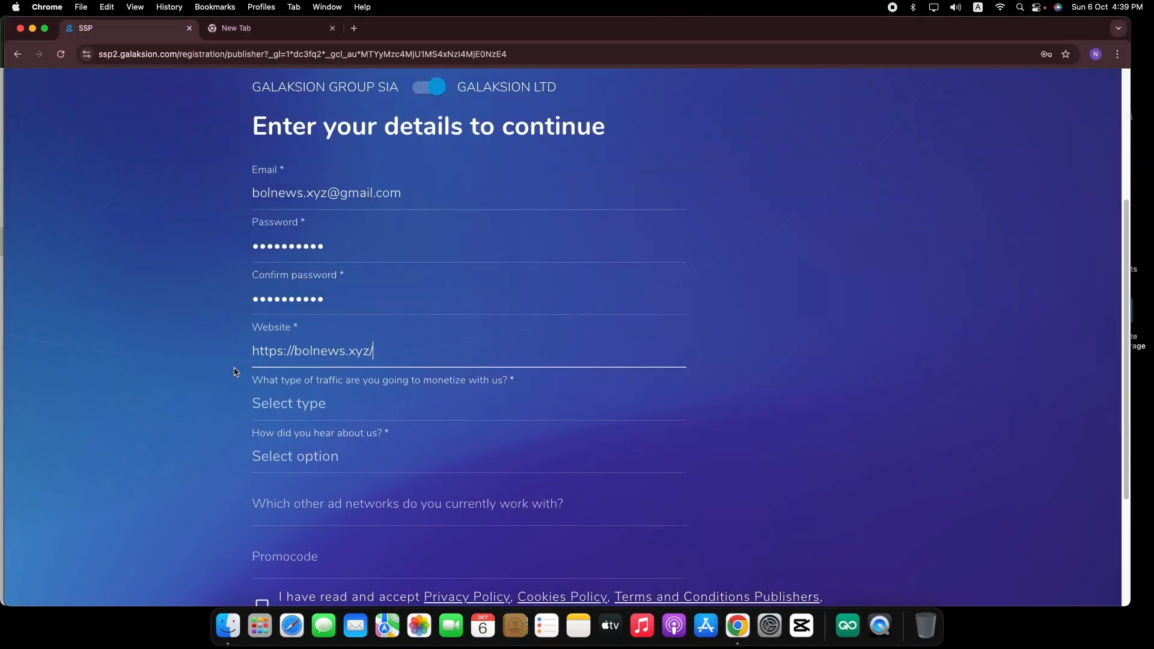
drag(292, 351, 208, 363)
key(BackSpace)
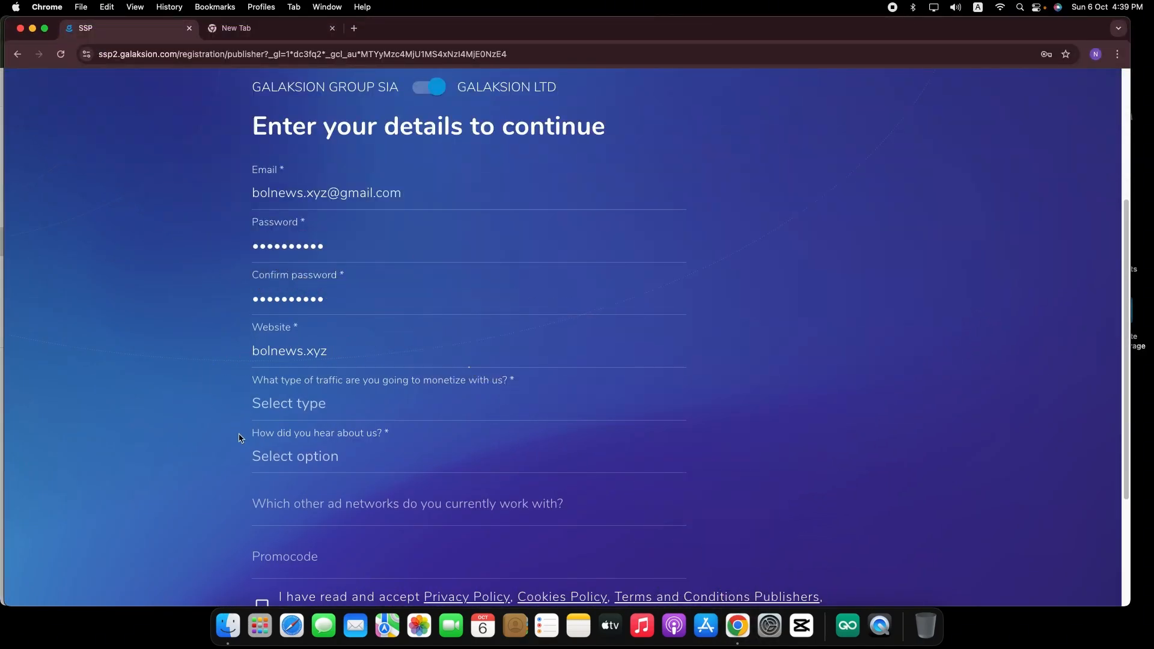
- Set the traffic type to "I run my own website" and the referral source to "From YouTube channel"
click(268, 414)
click(292, 436)
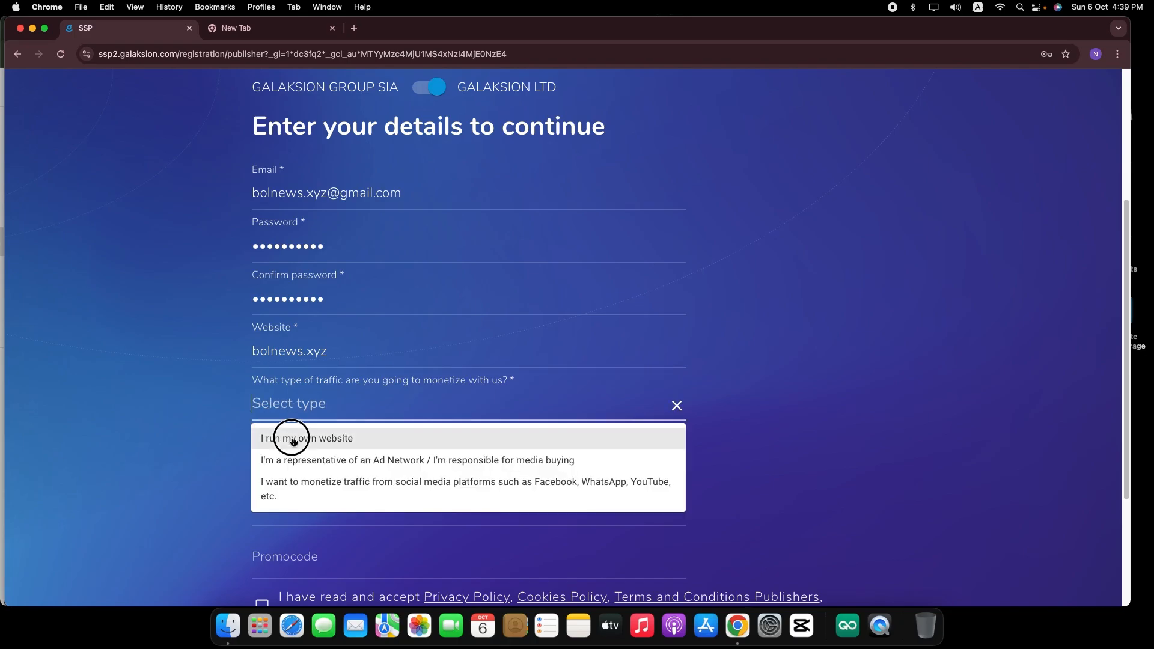
scroll(215, 452, down, 4)
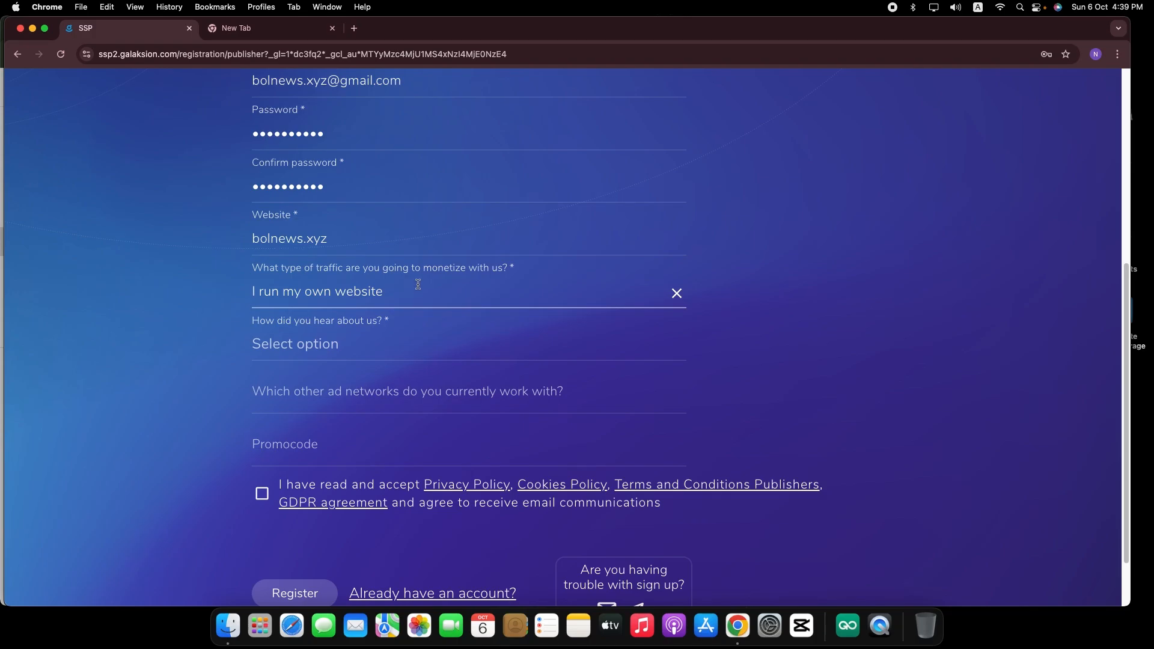
click(321, 352)
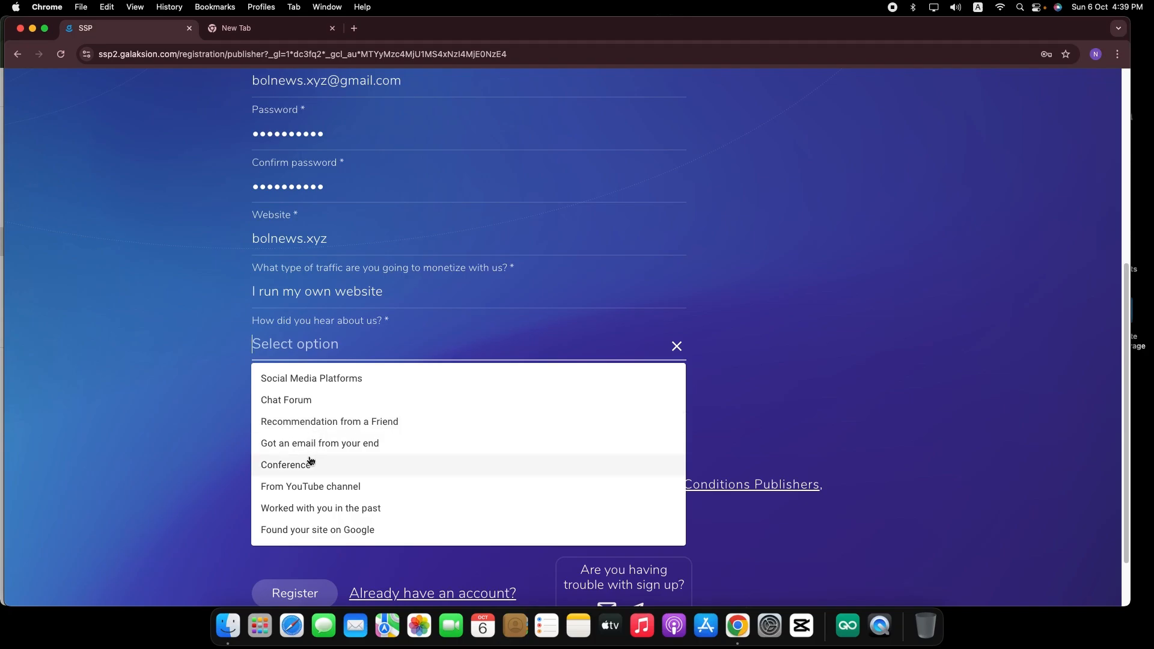
click(335, 484)
- Enter AdSense as the other ad network currently worked with
scroll(287, 378, down, 1)
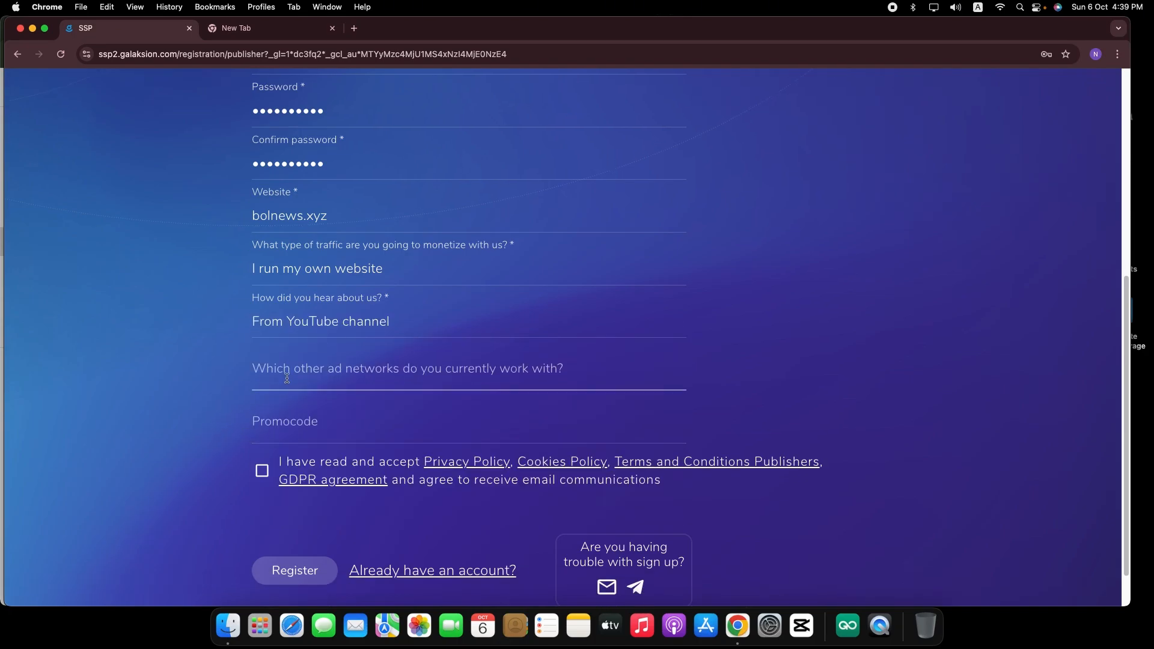
click(287, 378)
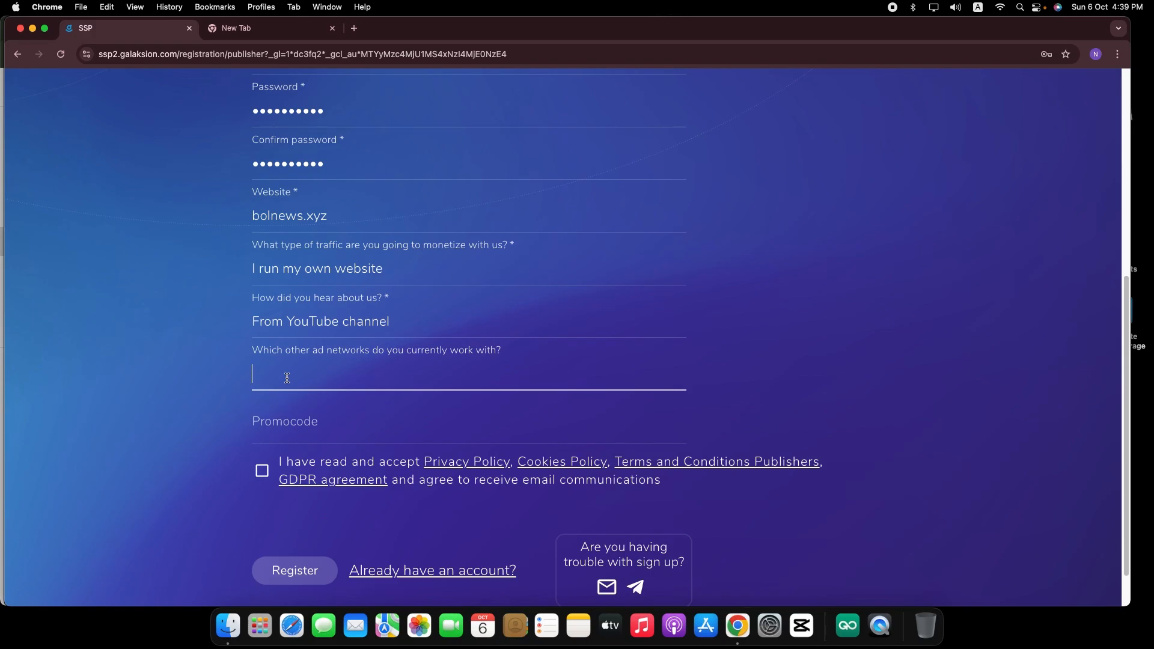
text(N)
text(dSense)
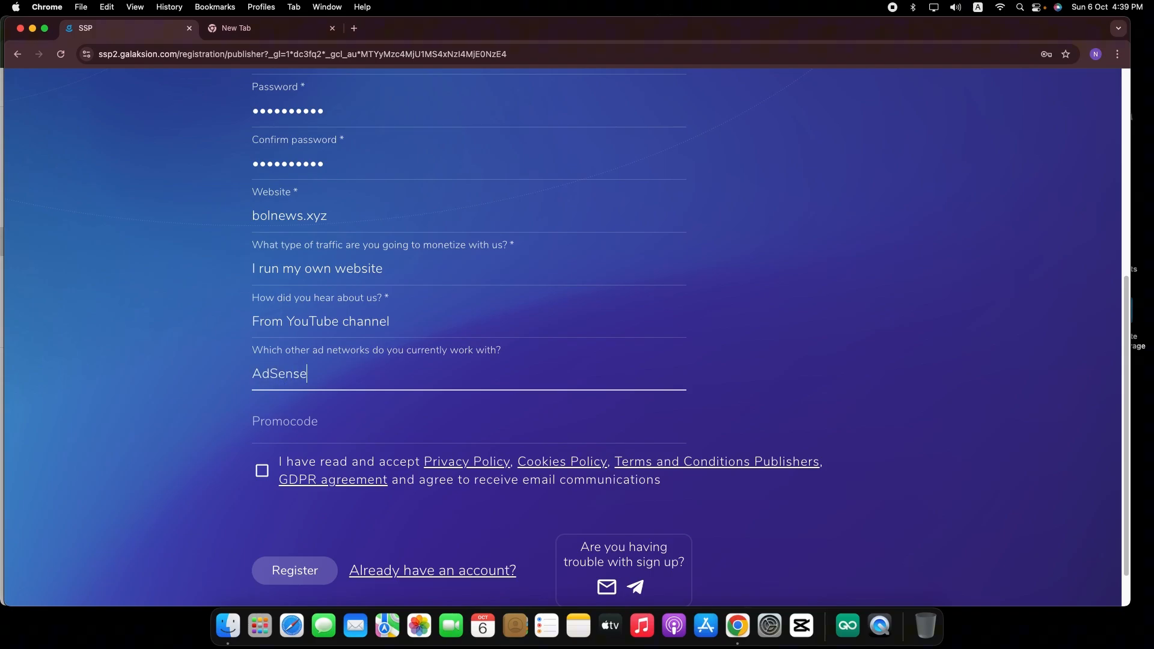
- Accept the privacy, cookies, publisher terms and GDPR agreements, then submit the registration and save the login in the browser
click(264, 478)
scroll(203, 492, down, 2)
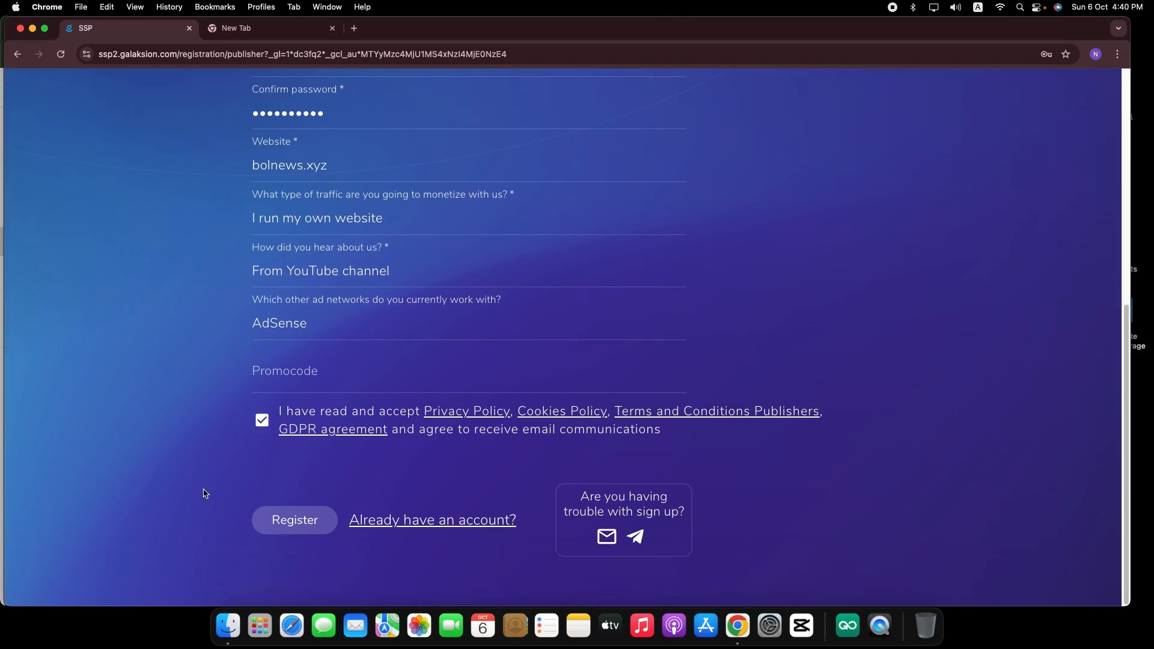
click(294, 523)
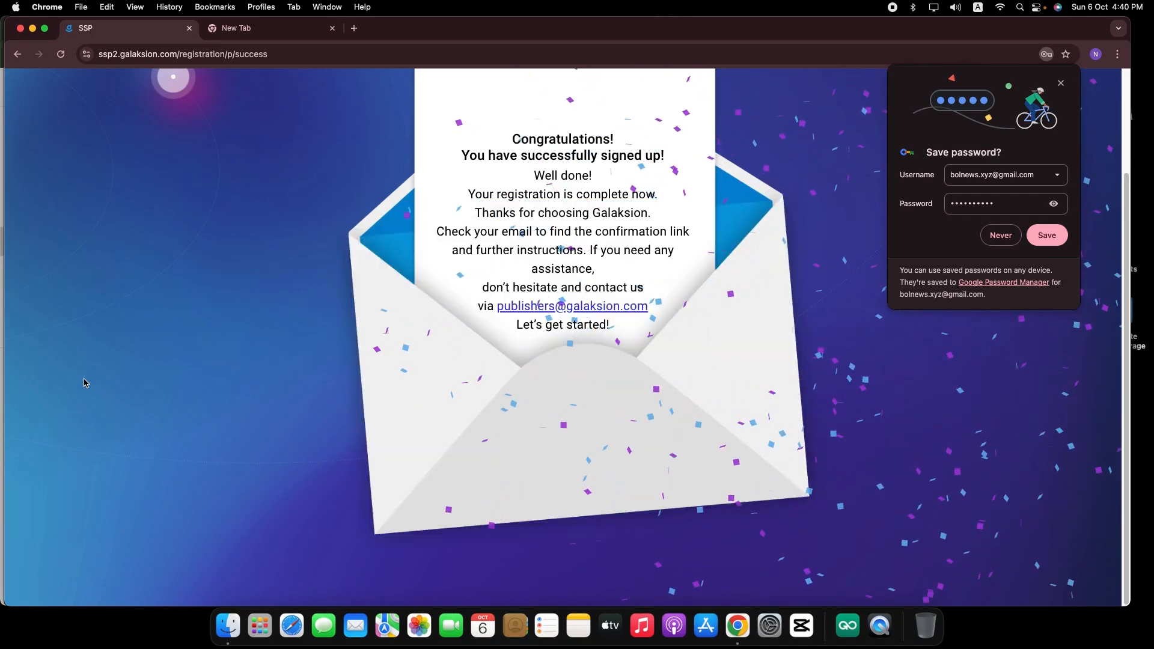
click(1047, 235)
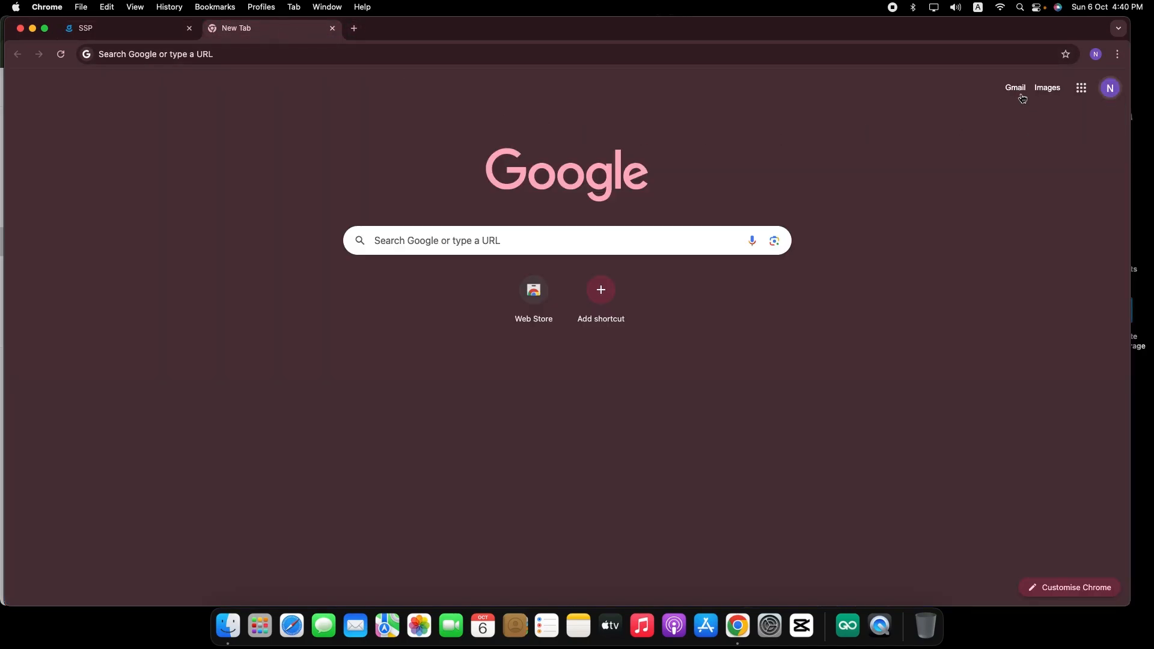
- Open Gmail and verify the account from the "Welcome to Galaksion!" email
click(1013, 90)
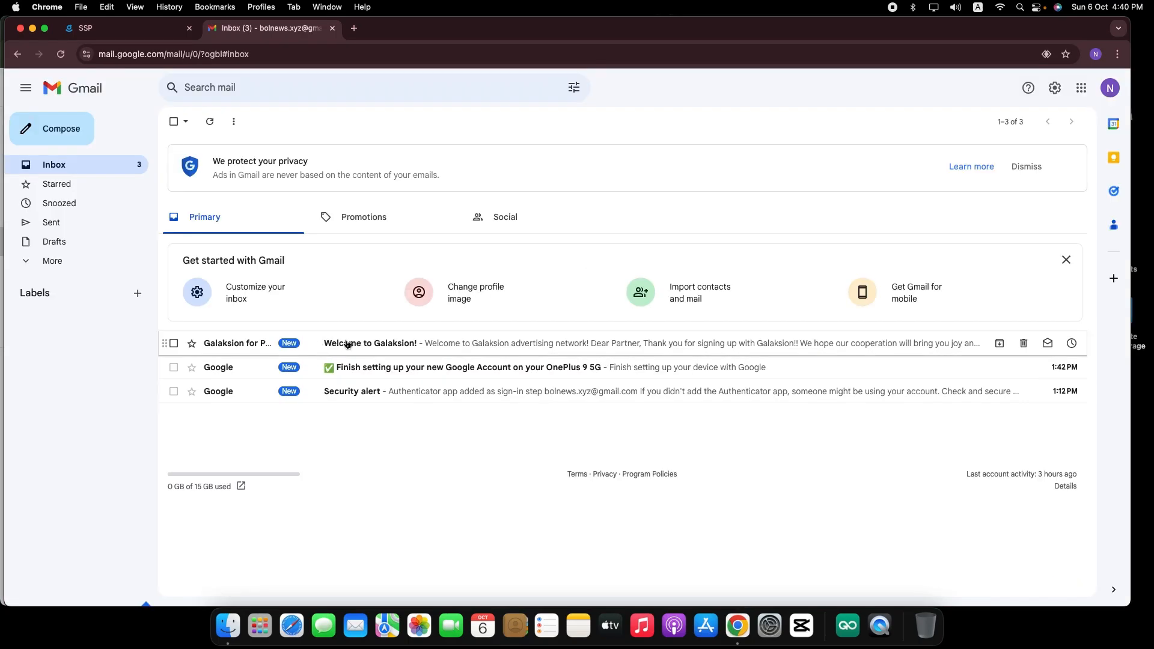
click(345, 341)
scroll(613, 412, down, 5)
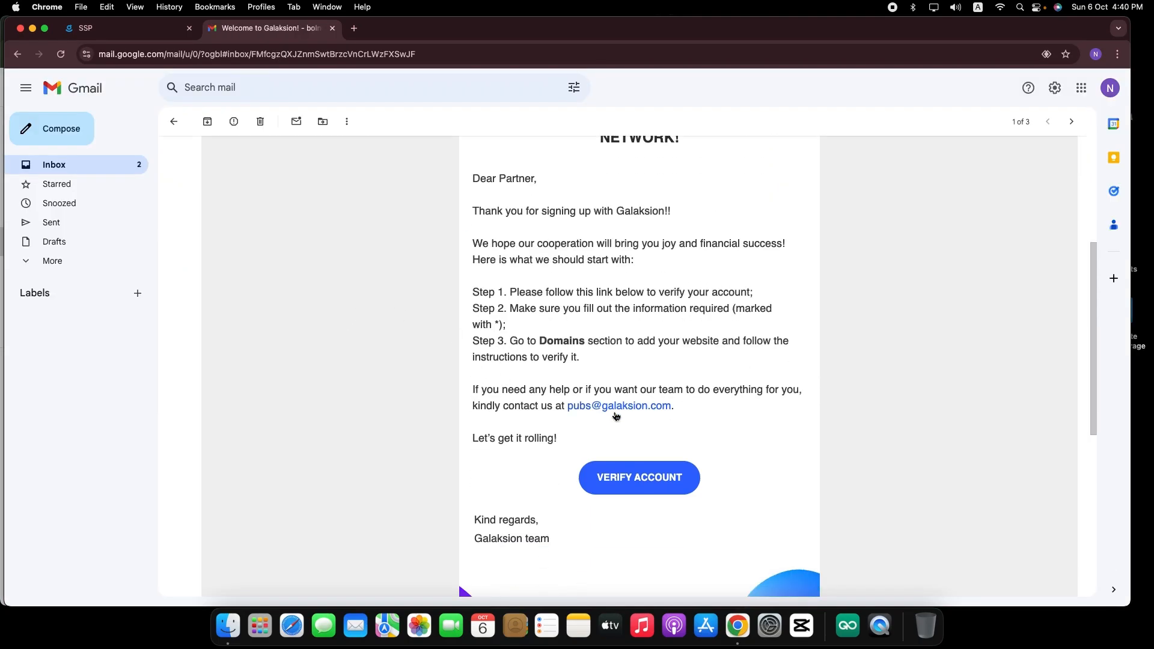
click(635, 480)
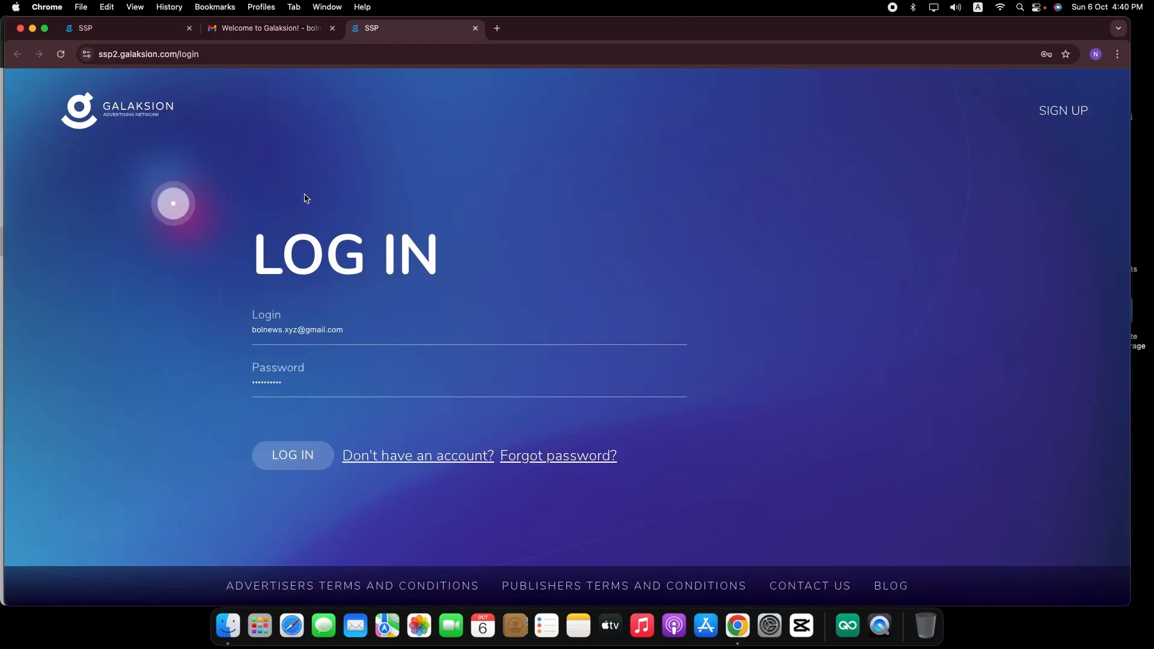
- Log in to the Galaksion publisher account with the saved credentials and close the old registration tab
click(276, 457)
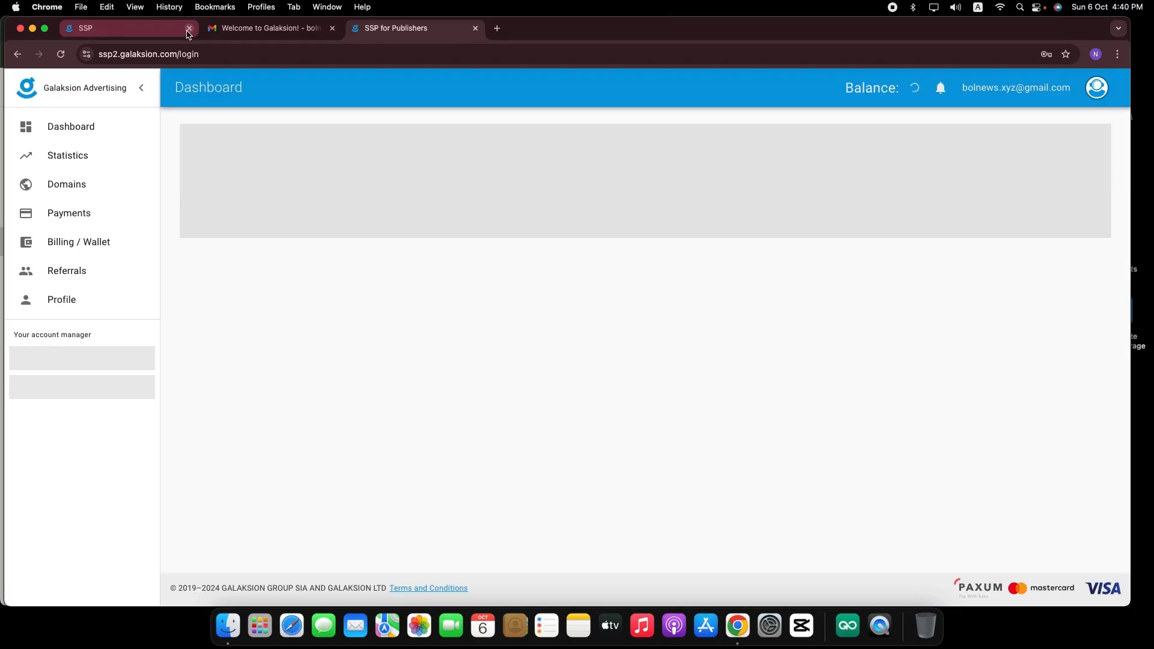
click(190, 29)
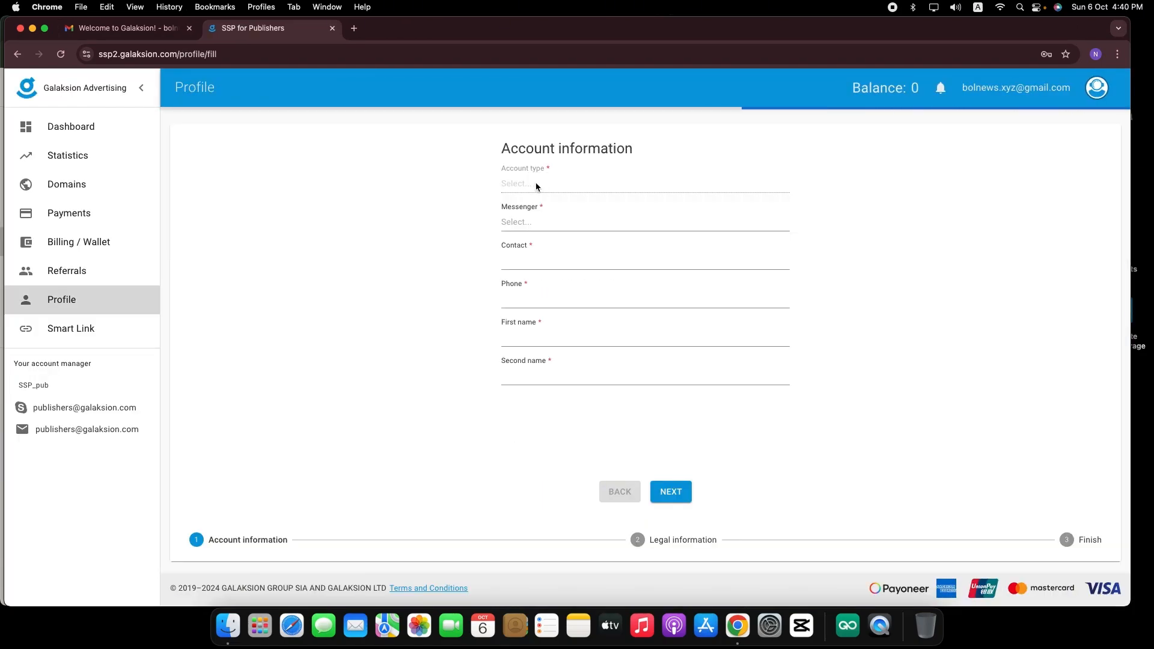
- Set the profile's account type to Individual and its messenger to Telegram
click(525, 185)
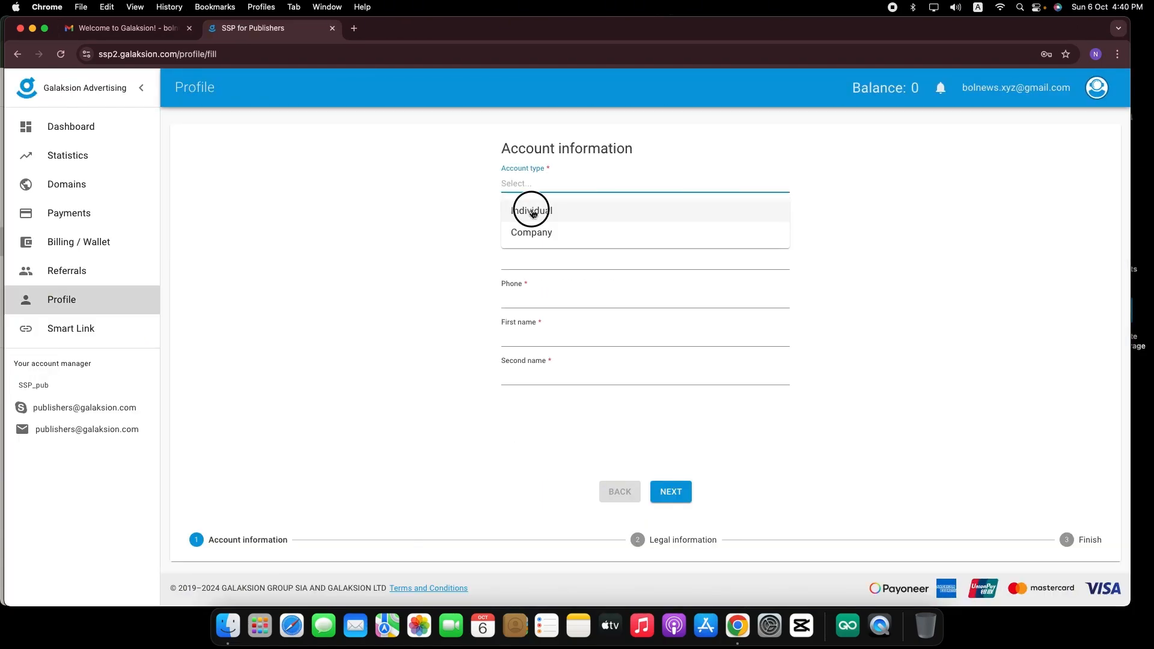
click(531, 211)
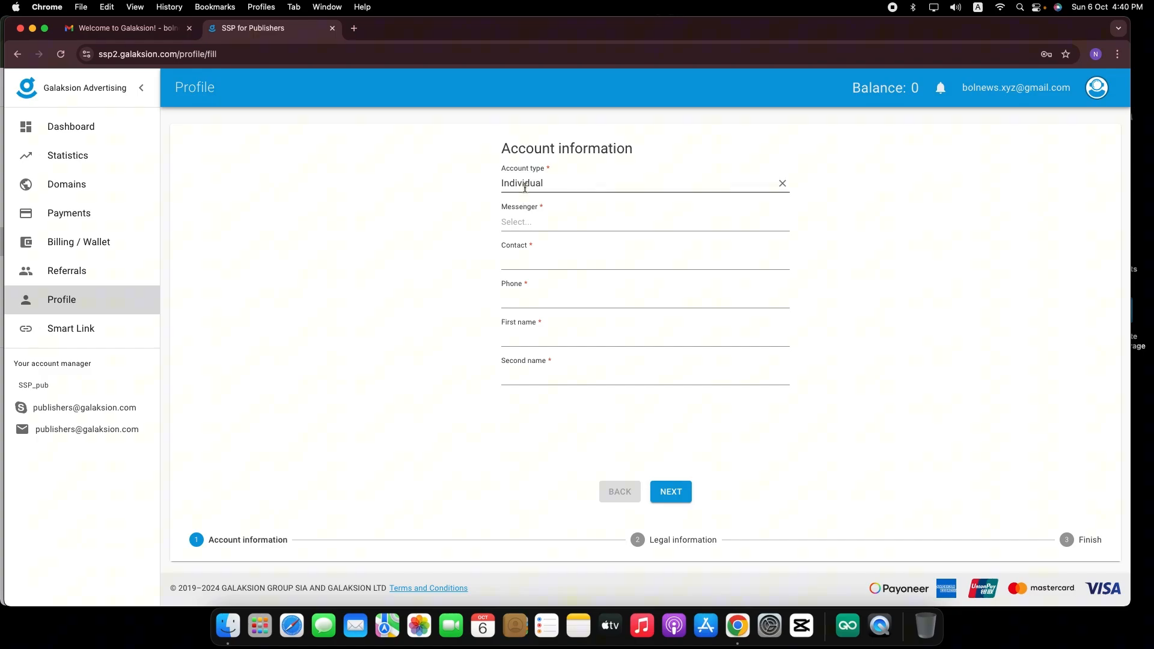
click(537, 221)
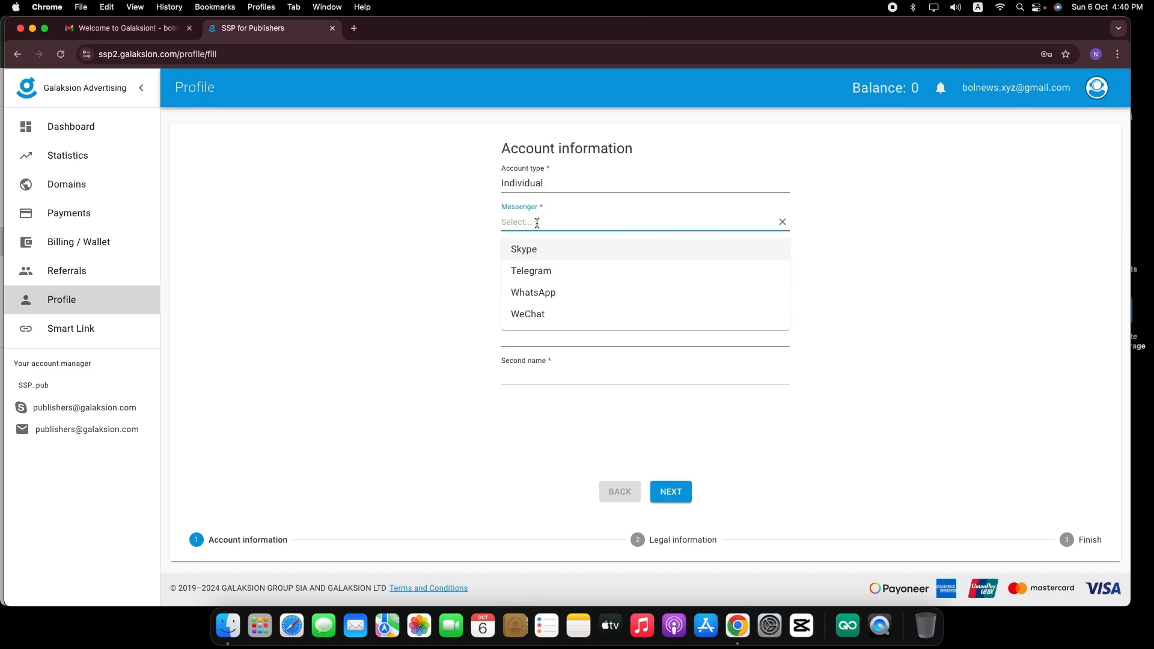
click(532, 269)
- Enter bol.news as the messenger contact and fill in the phone number in the account information
click(529, 256)
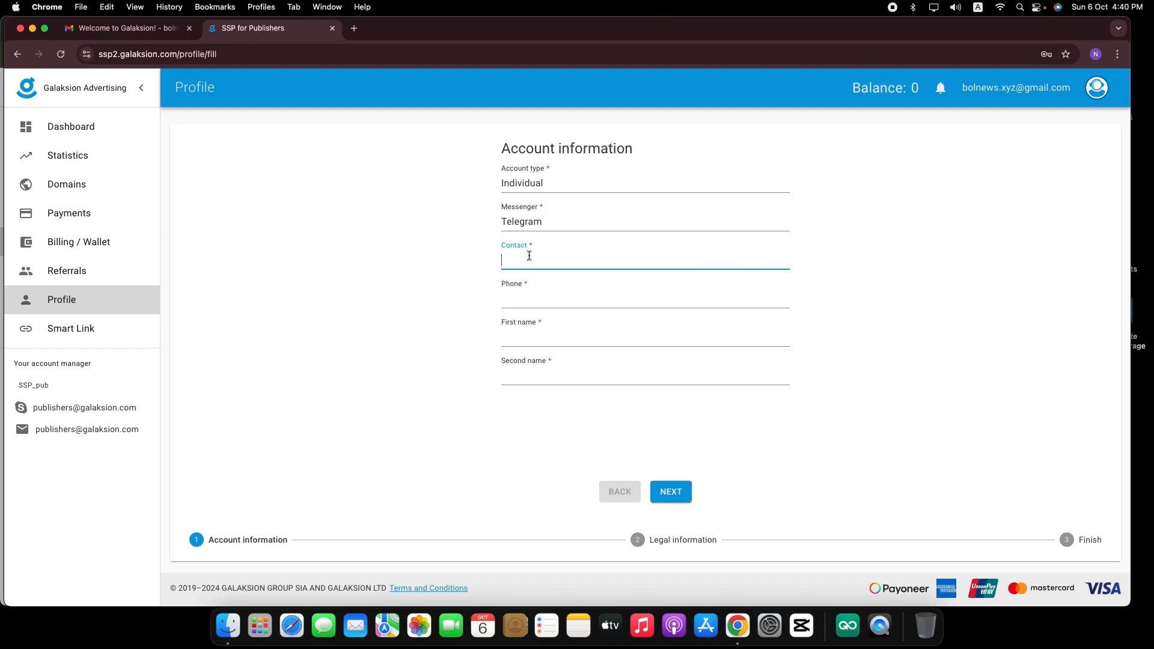
text(bol.news)
click(547, 302)
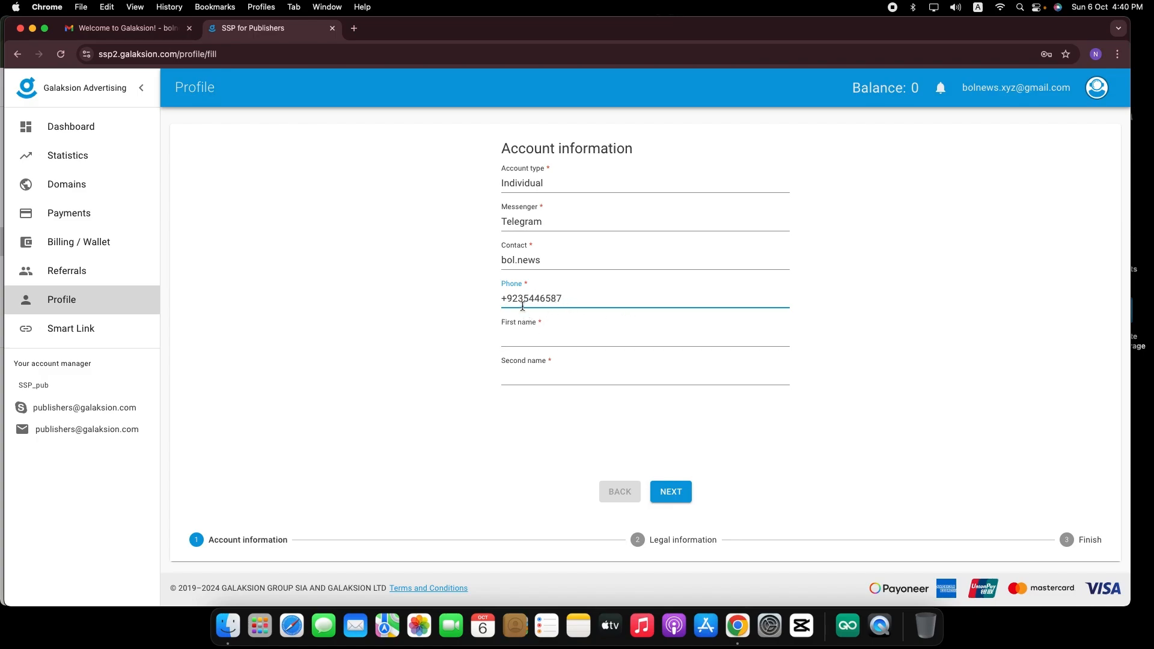
drag(517, 299, 534, 299)
click(590, 302)
- Fill in the first and second name in the account information and proceed to the legal information
click(539, 334)
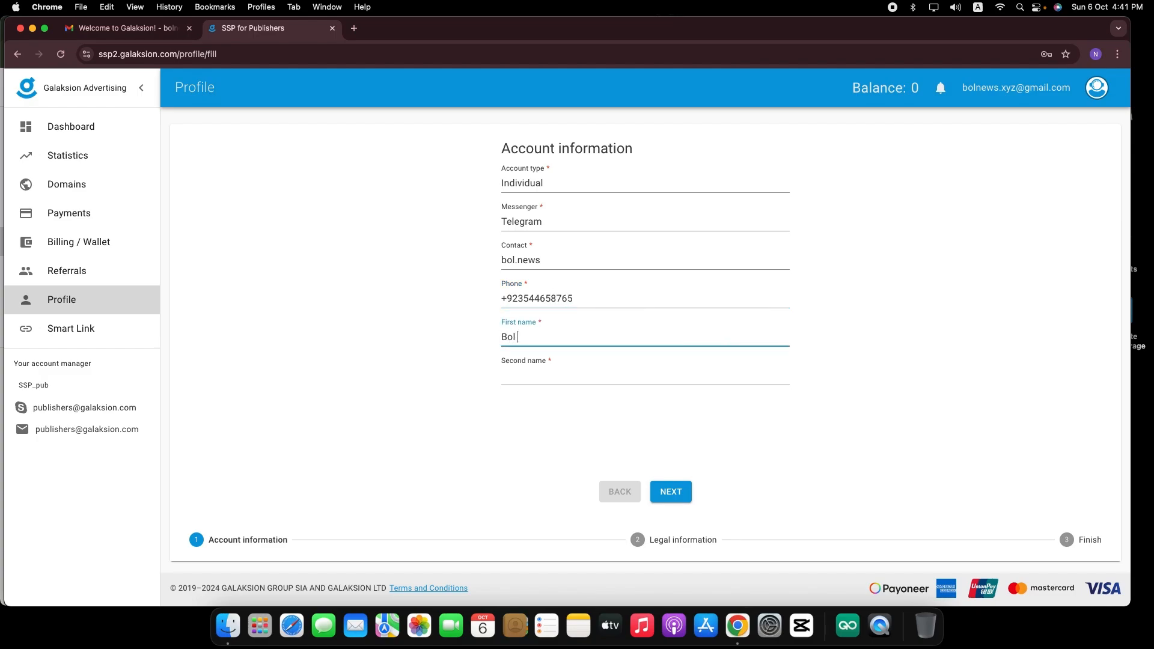
key(Tab)
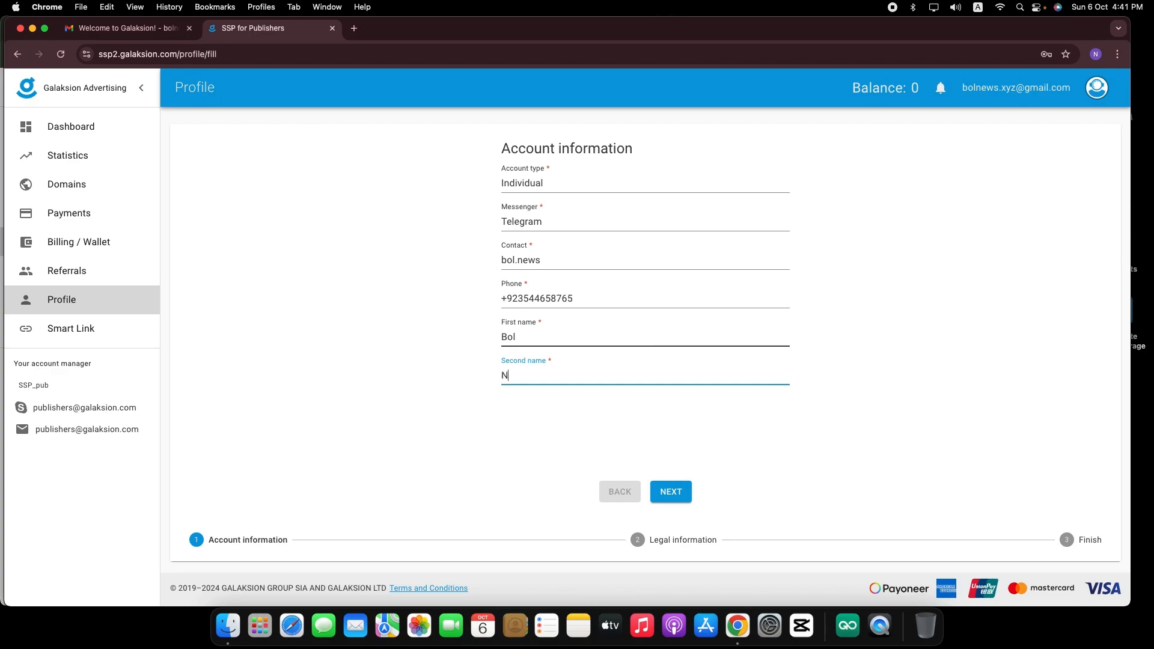
text(NEW)
key(BackSpace)
key(BackSpace)
click(670, 491)
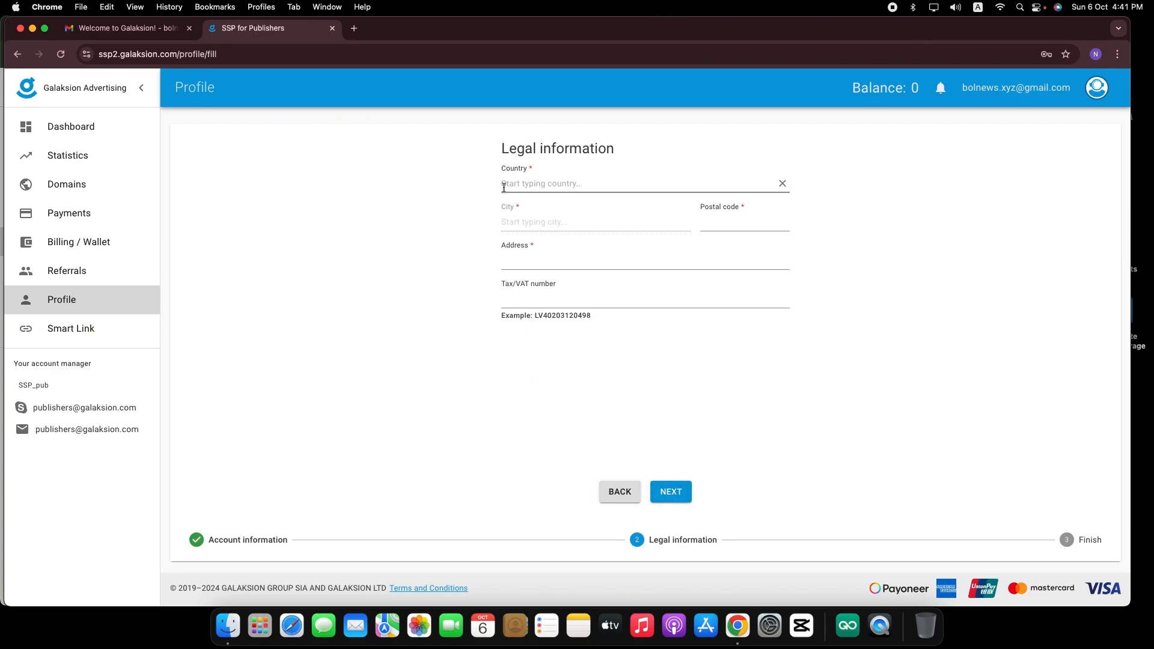
- Set the country in the legal information to India (IN)
click(536, 184)
text(i)
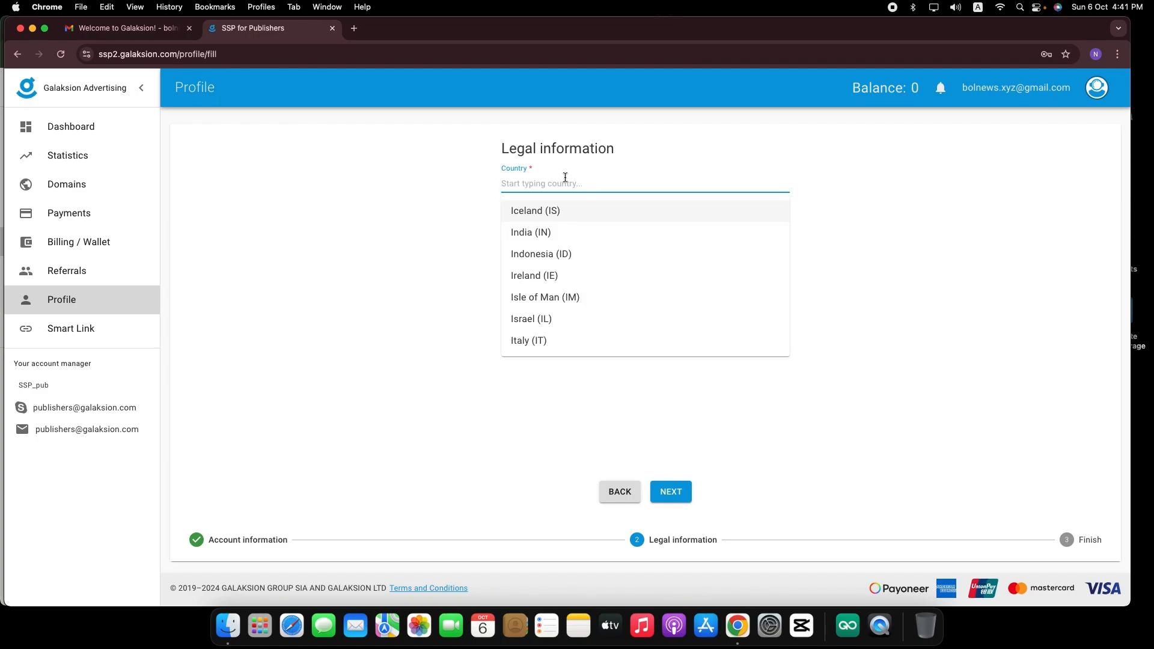
click(557, 232)
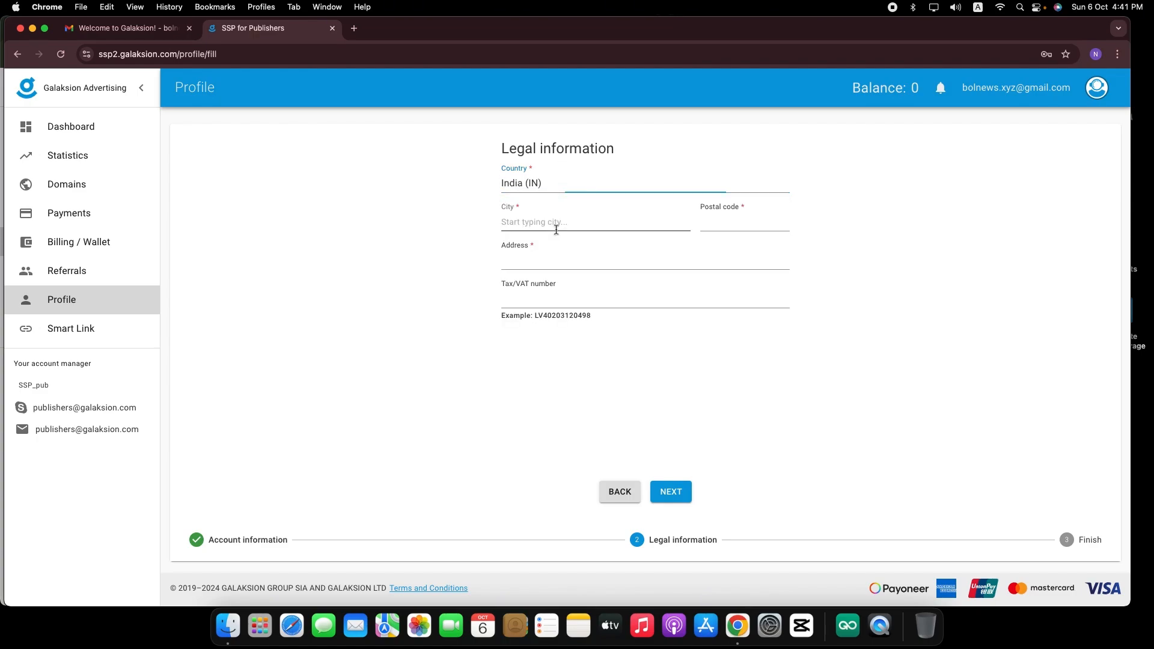
click(522, 220)
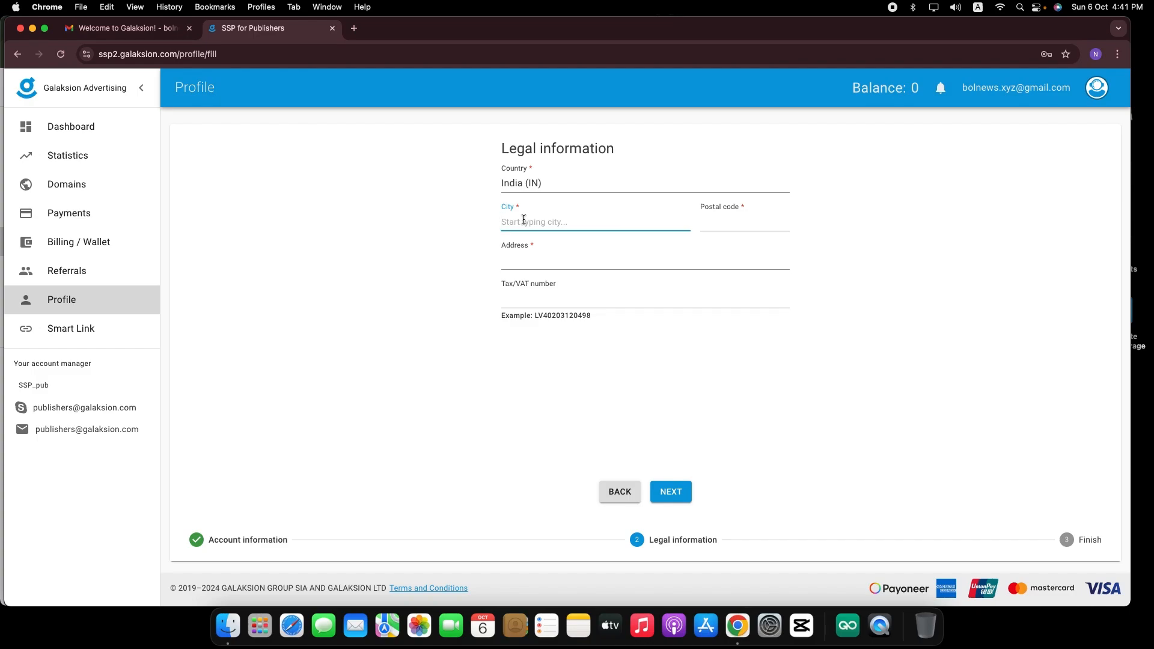
text(Lahore)
click(721, 221)
click(595, 220)
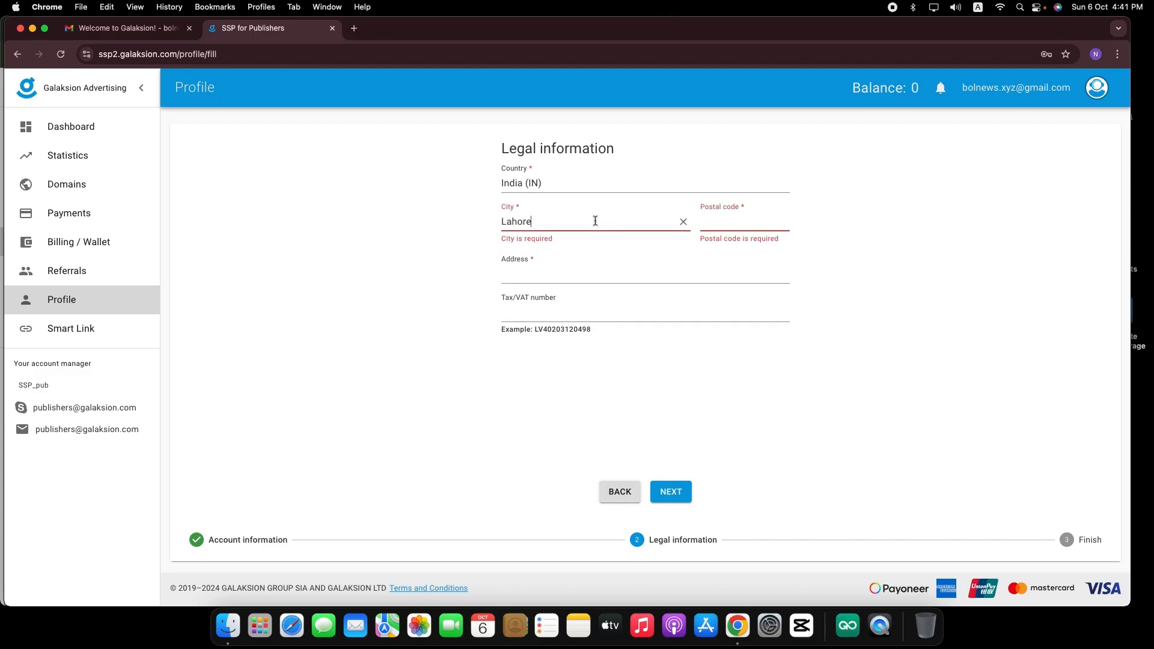
drag(571, 221, 497, 221)
click(652, 229)
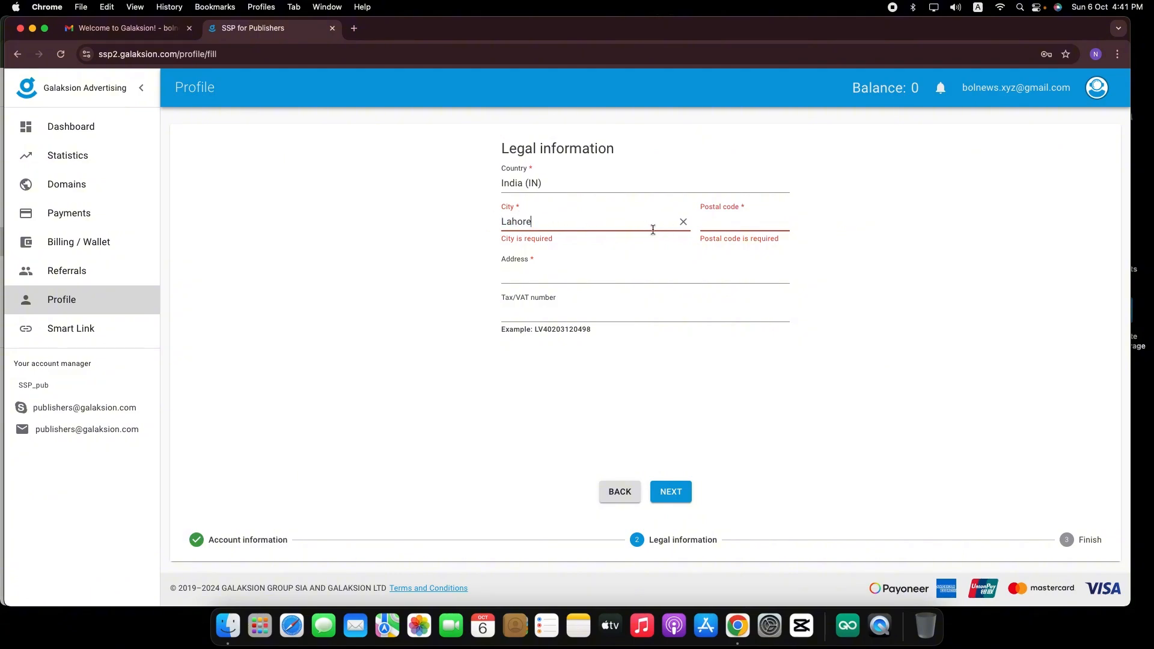
- Clear the city entry and set the city to Mumbai
click(683, 221)
text(mu)
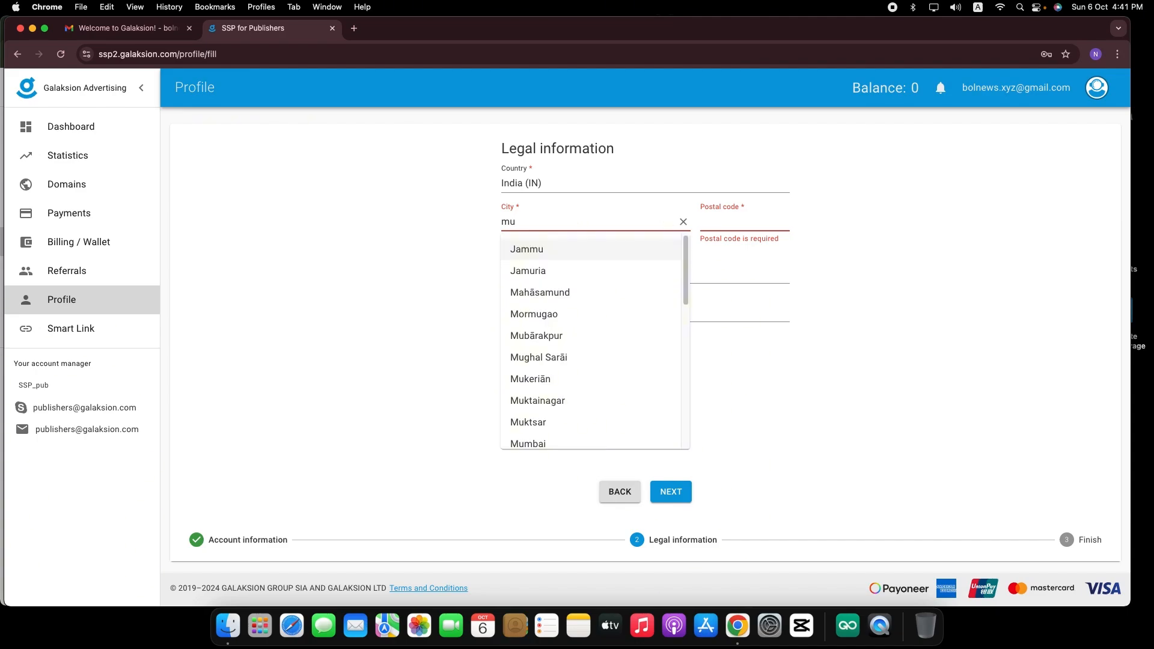
text(mb)
click(572, 247)
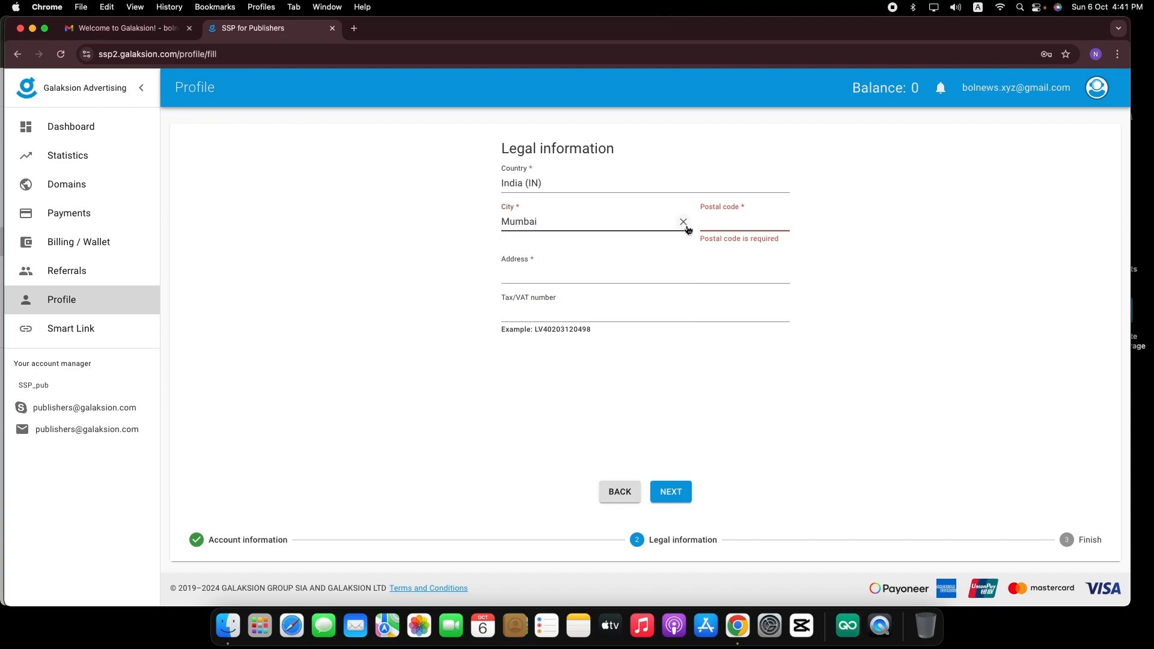
- Search Google for "mumbai postal code" in a new tab and decline the use of the precise location
click(721, 220)
click(354, 28)
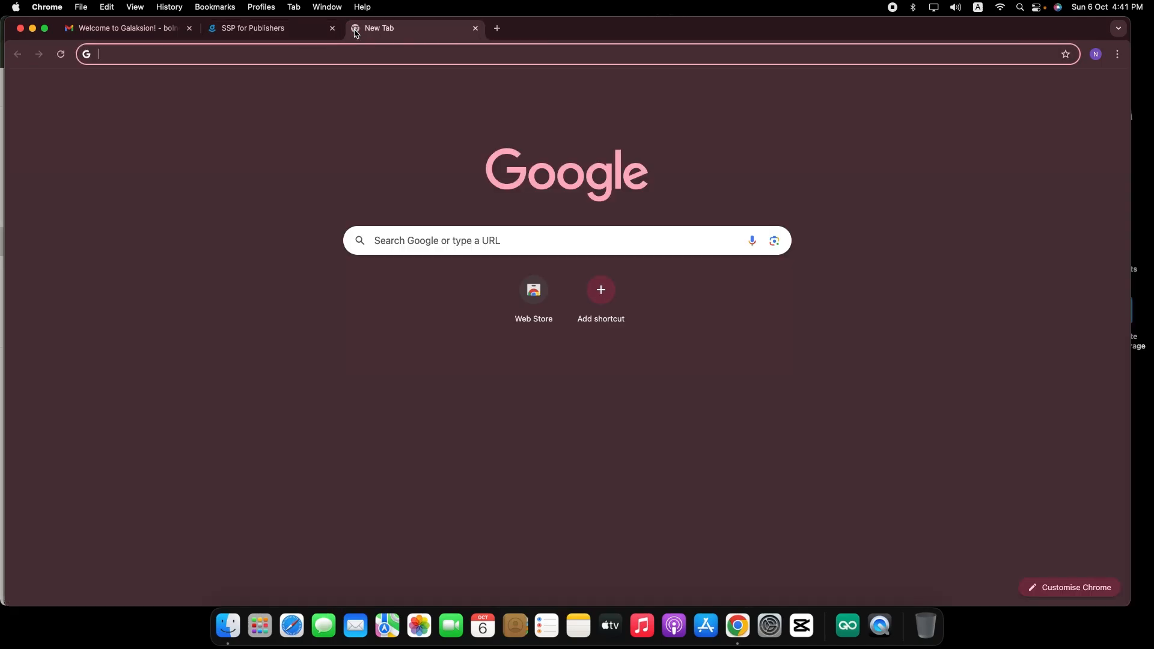
text(mumt)
key(BackSpace)
text(bai )
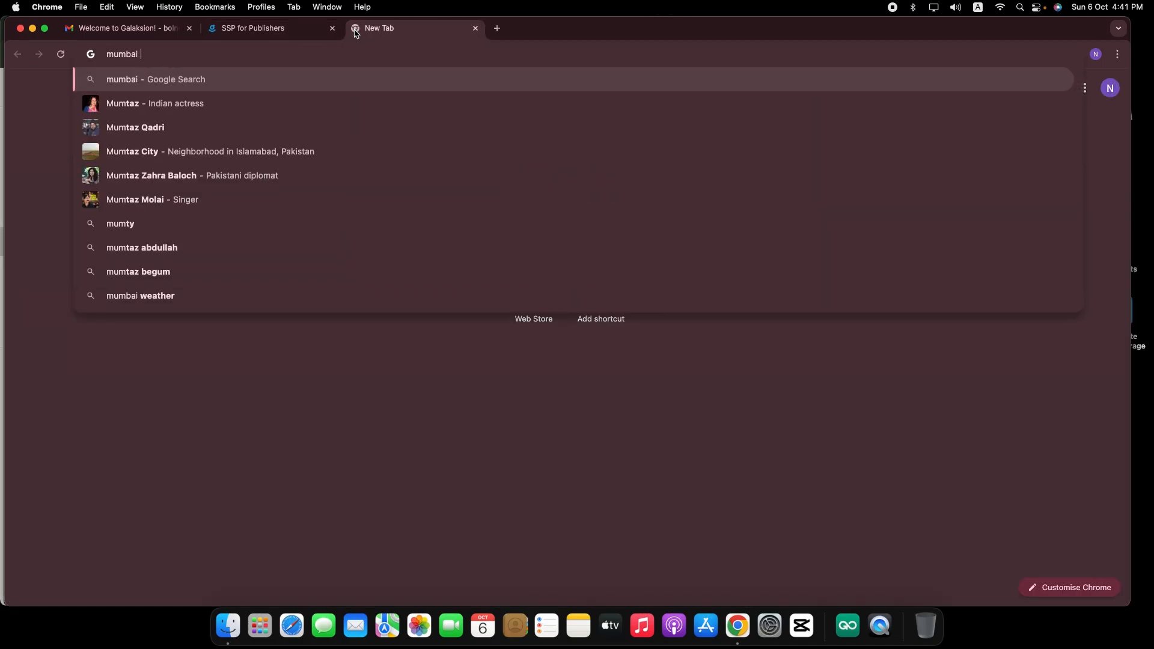
text(postal code)
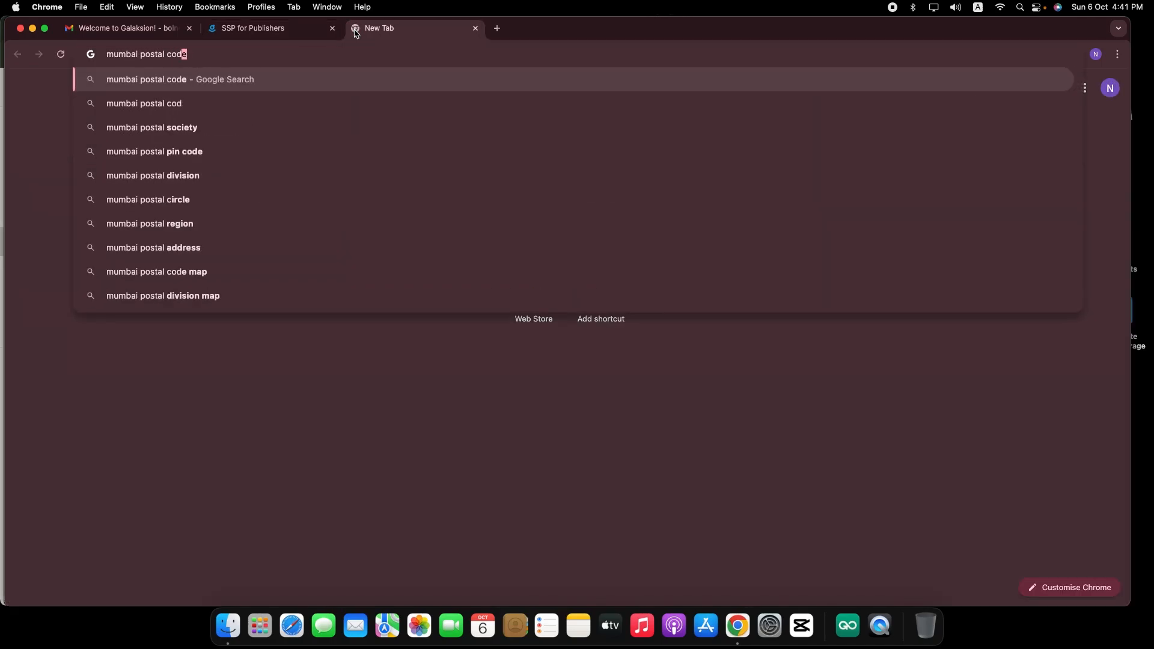
key(Return)
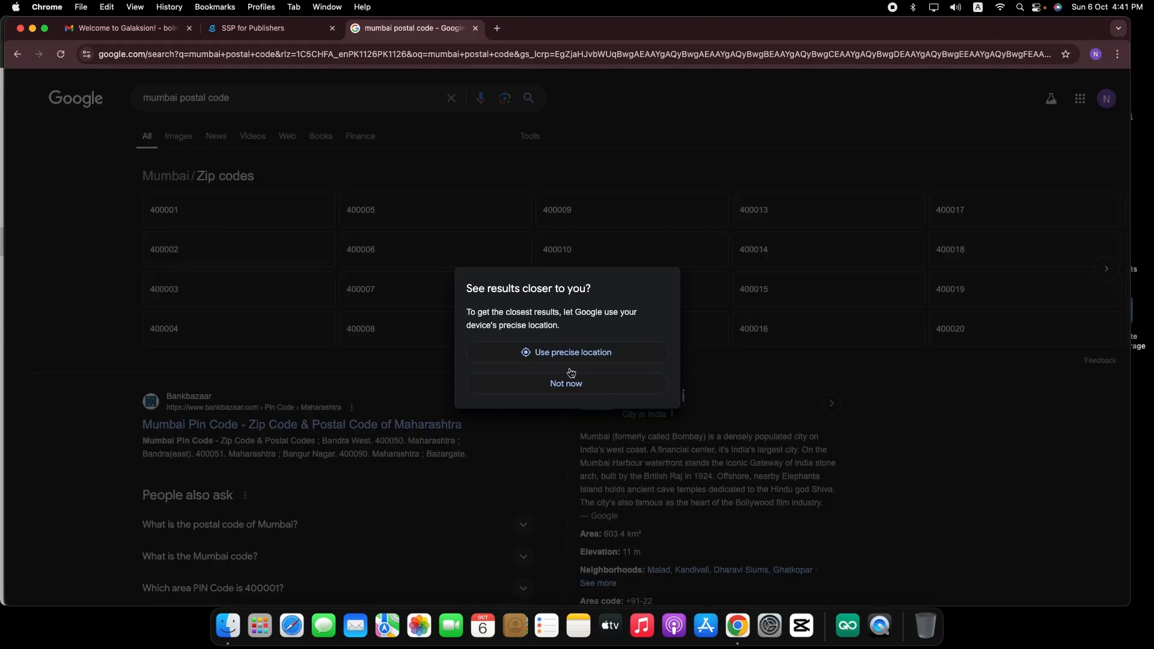
click(532, 379)
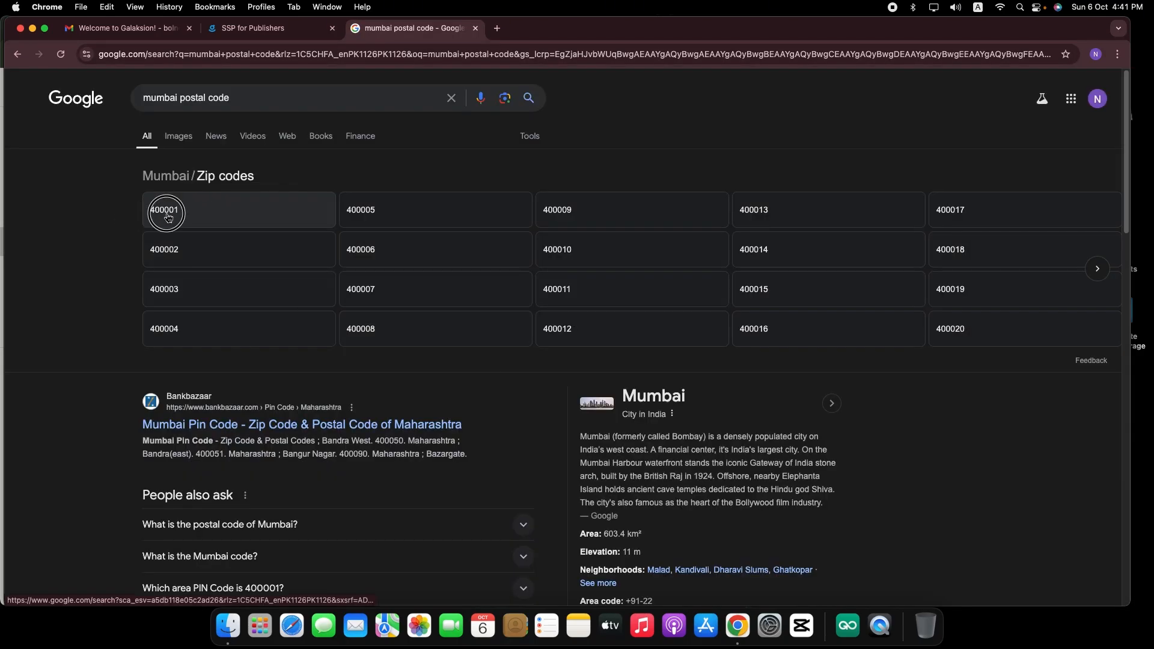
- Open the result for Mumbai zip code 400001 and copy the code
click(202, 226)
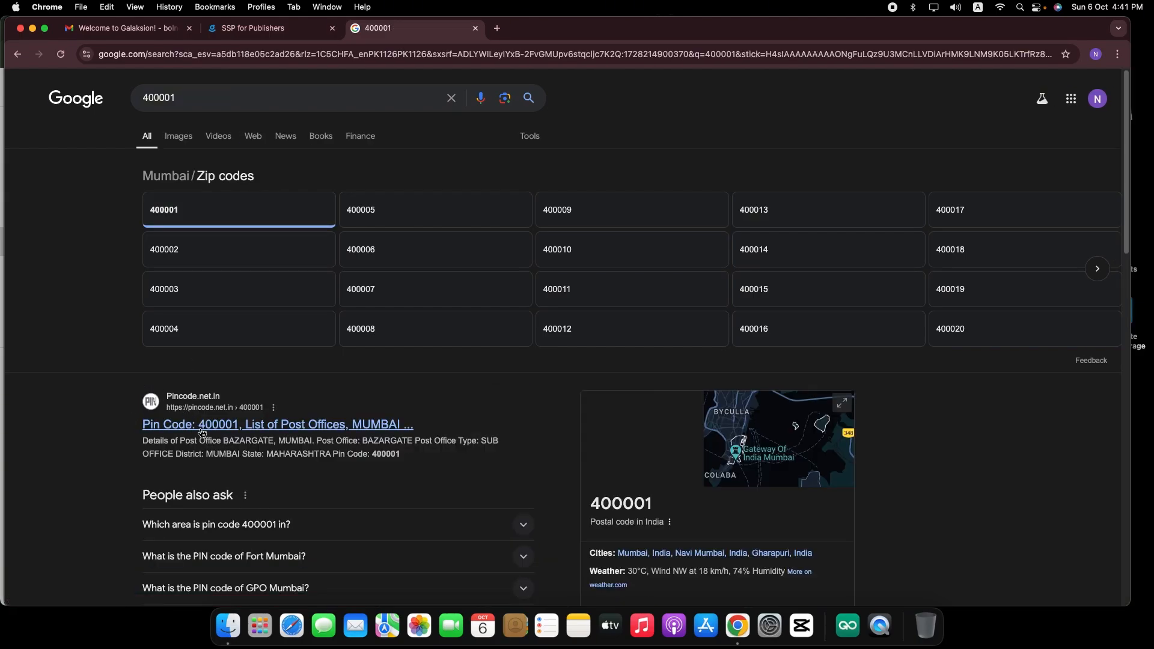
double_click(380, 455)
right_click(380, 456)
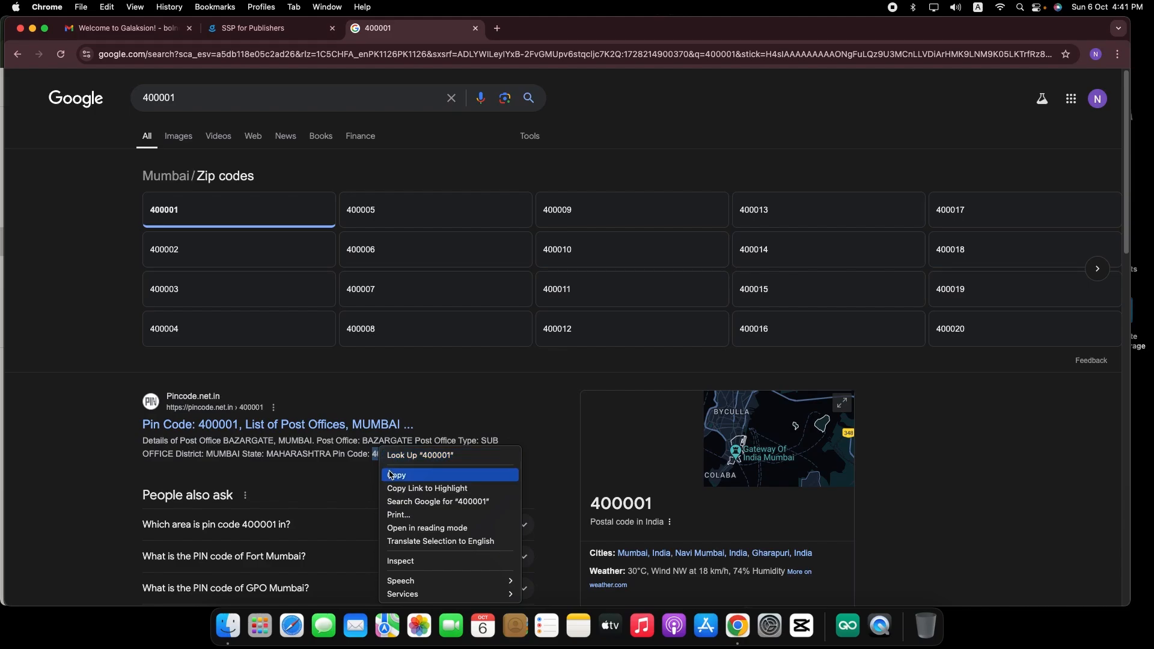
click(396, 474)
- Return to the Galaksion profile and paste the copied postal code into the legal information
click(264, 28)
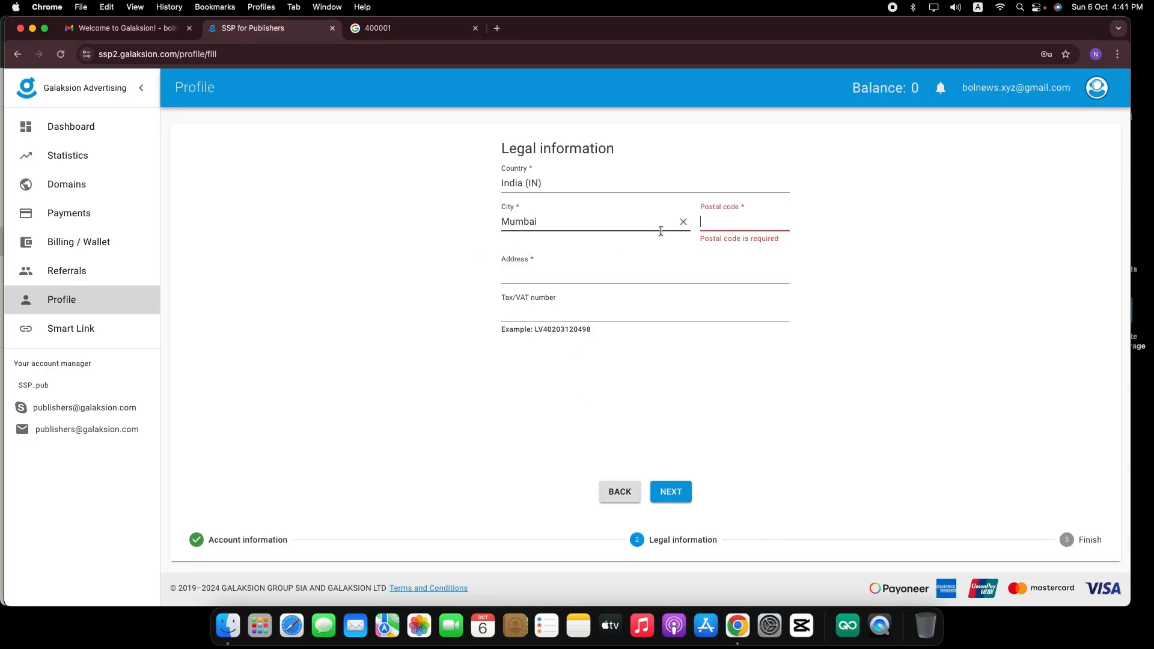
click(721, 222)
key(super+v)
- Fill in the address, leave the Tax/VAT number empty, and save the completed profile
click(559, 260)
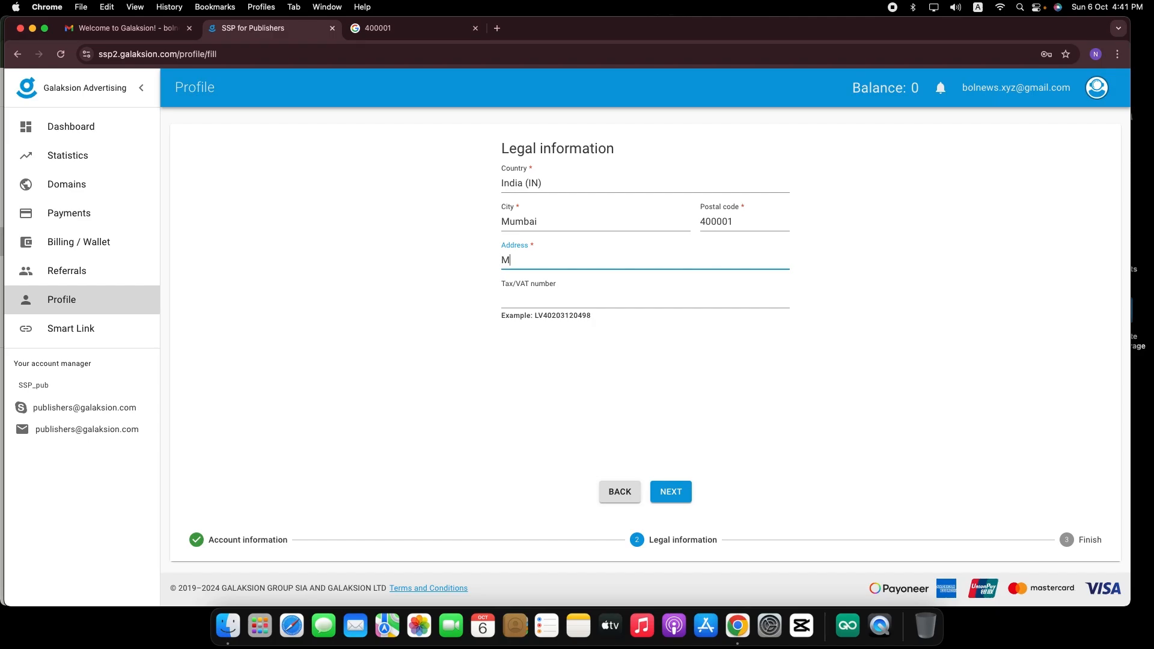
text(Mub)
key(BackSpace)
text(mbai)
click(553, 296)
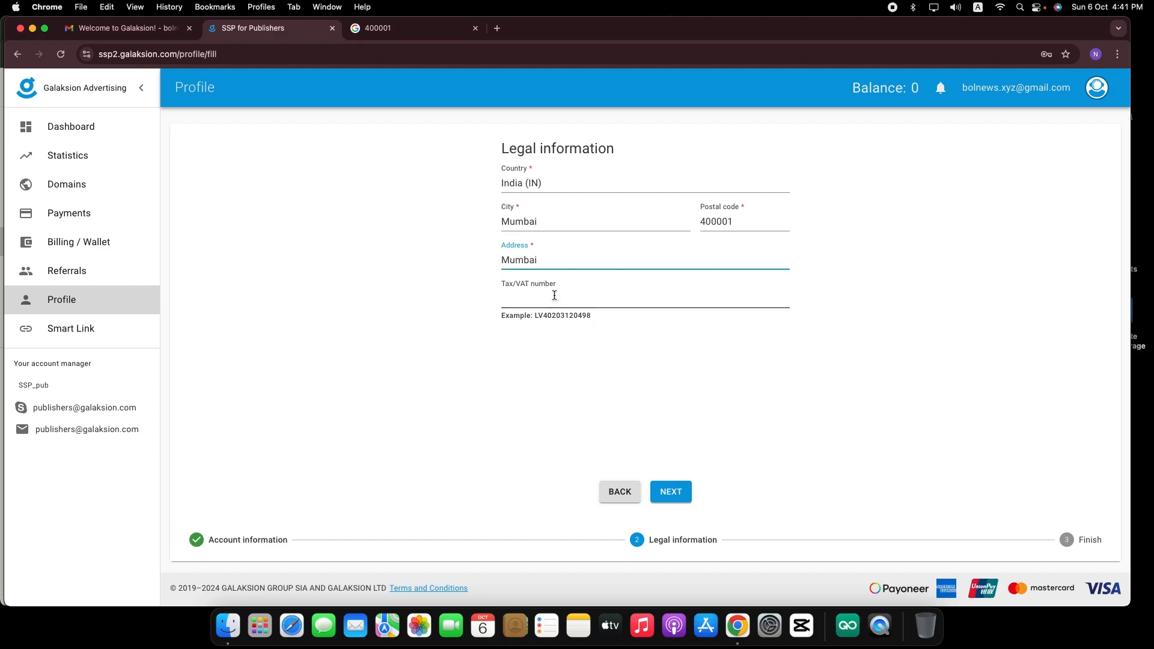
click(670, 492)
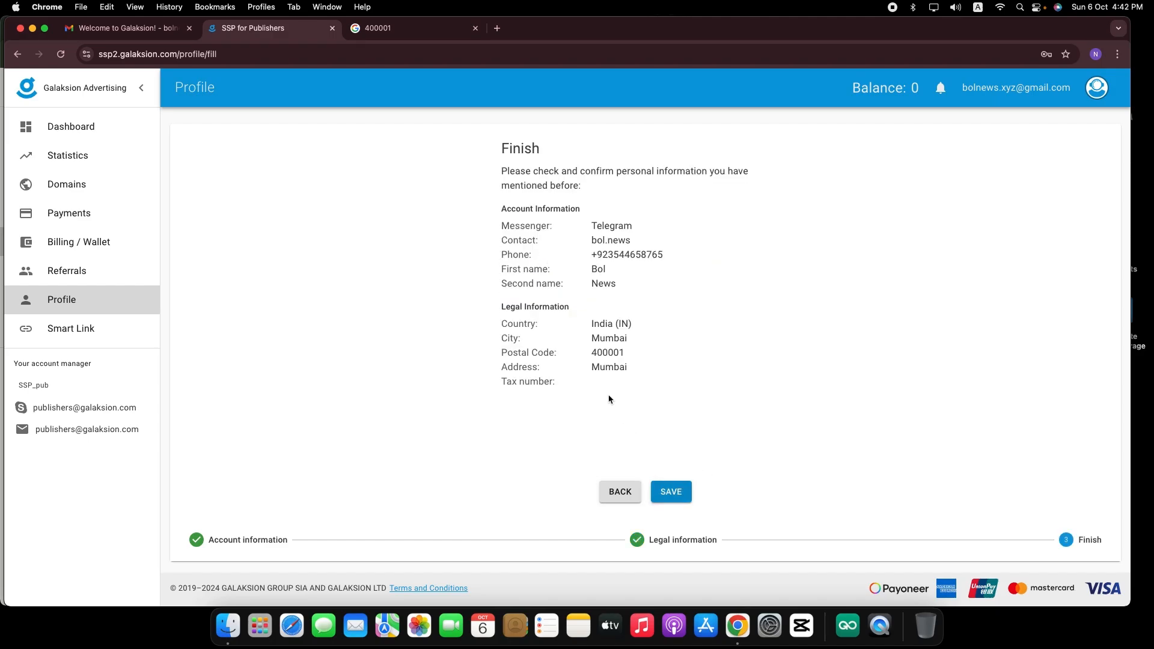
click(679, 495)
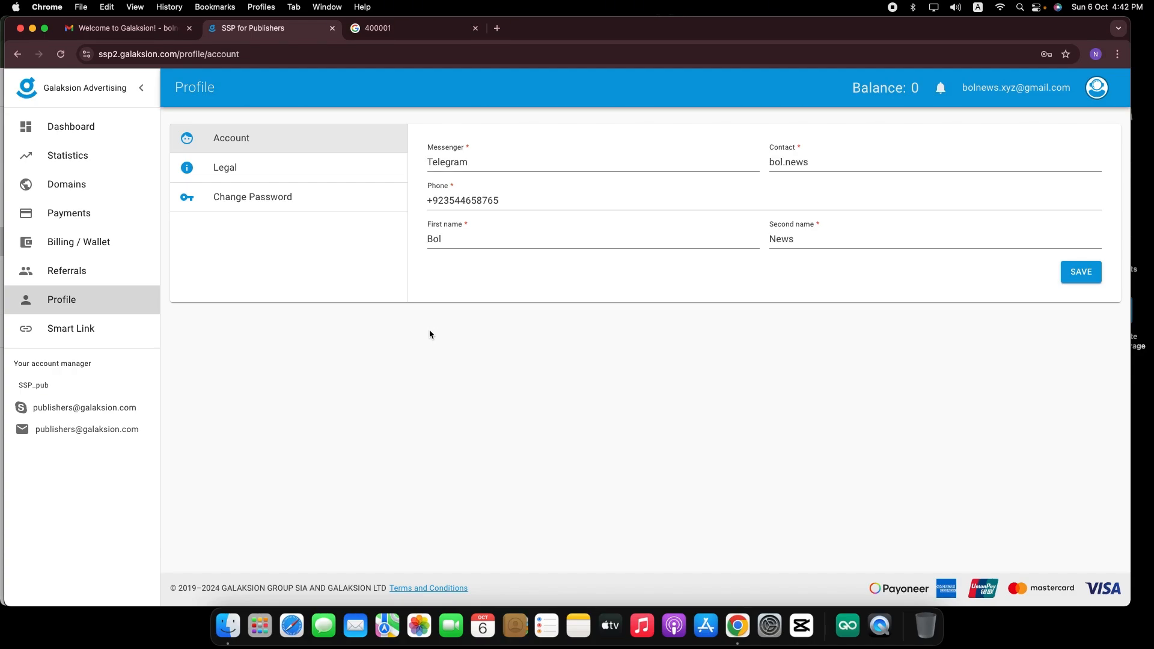
- Go to the Domains page and open the form for adding a domain
click(84, 133)
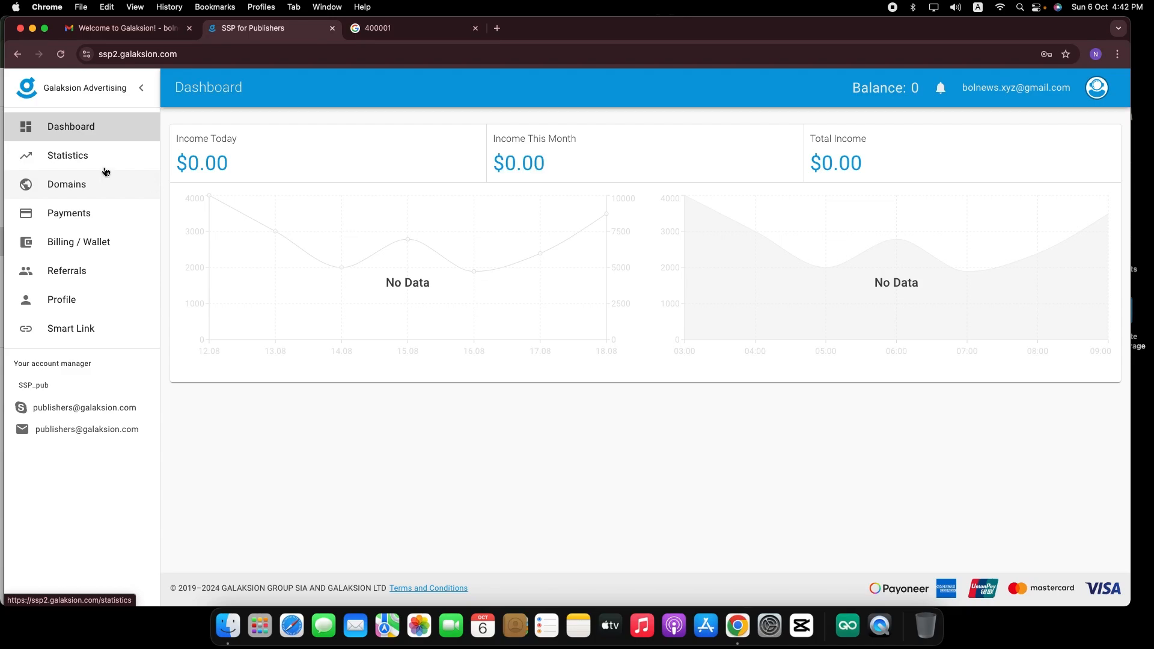
click(92, 184)
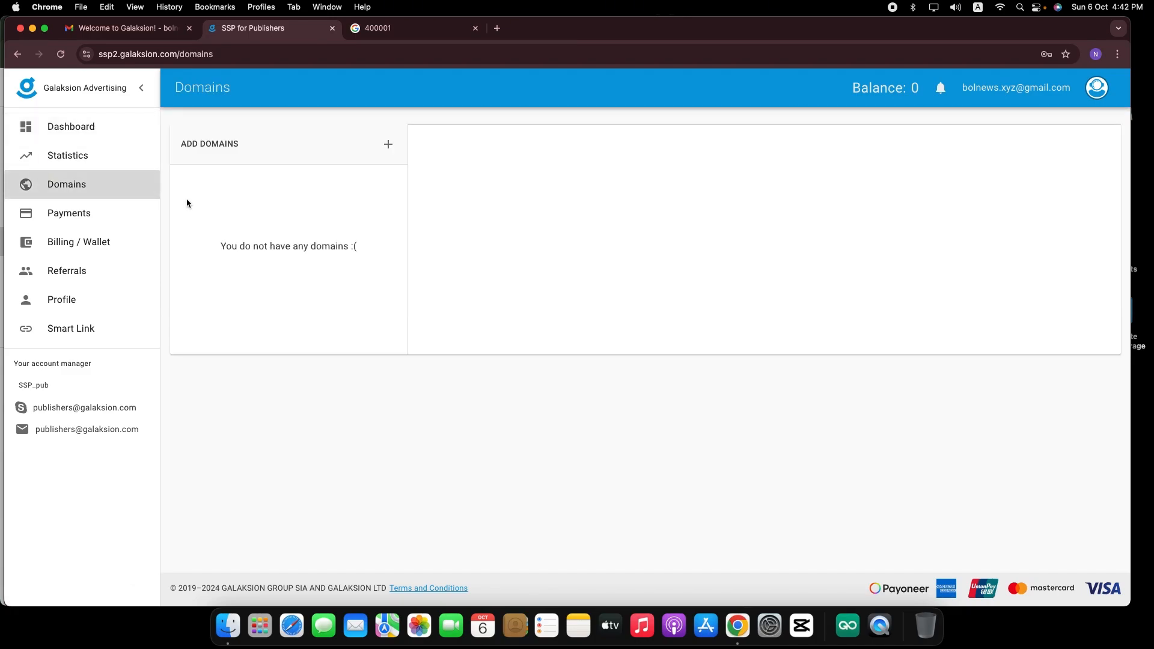
click(269, 144)
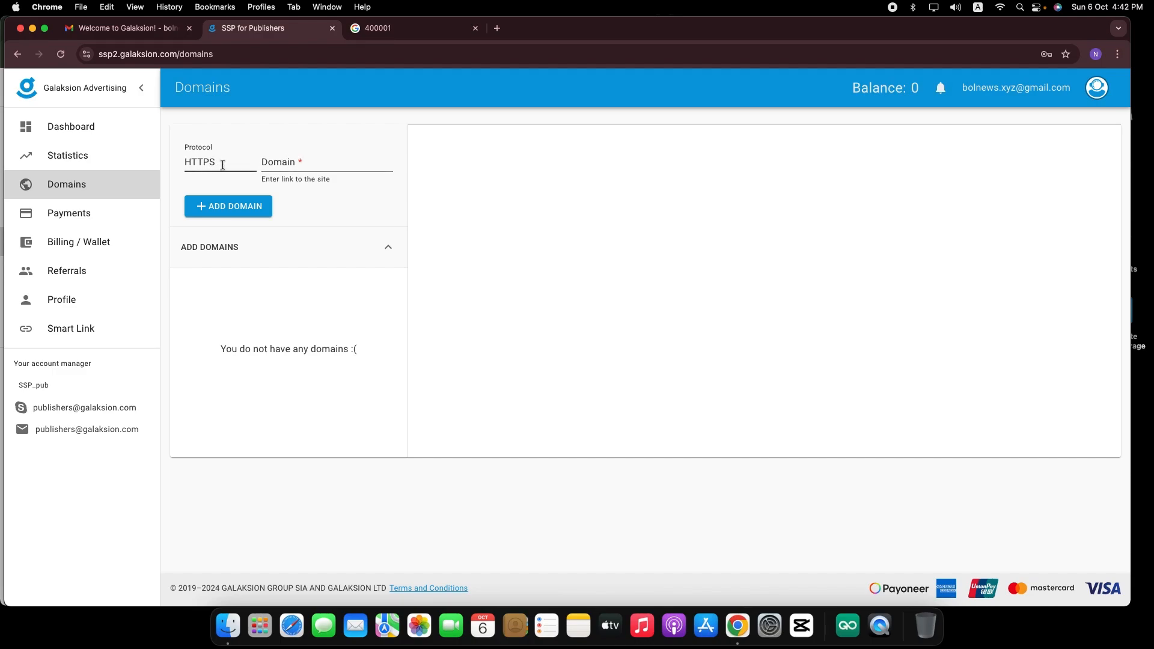
click(297, 158)
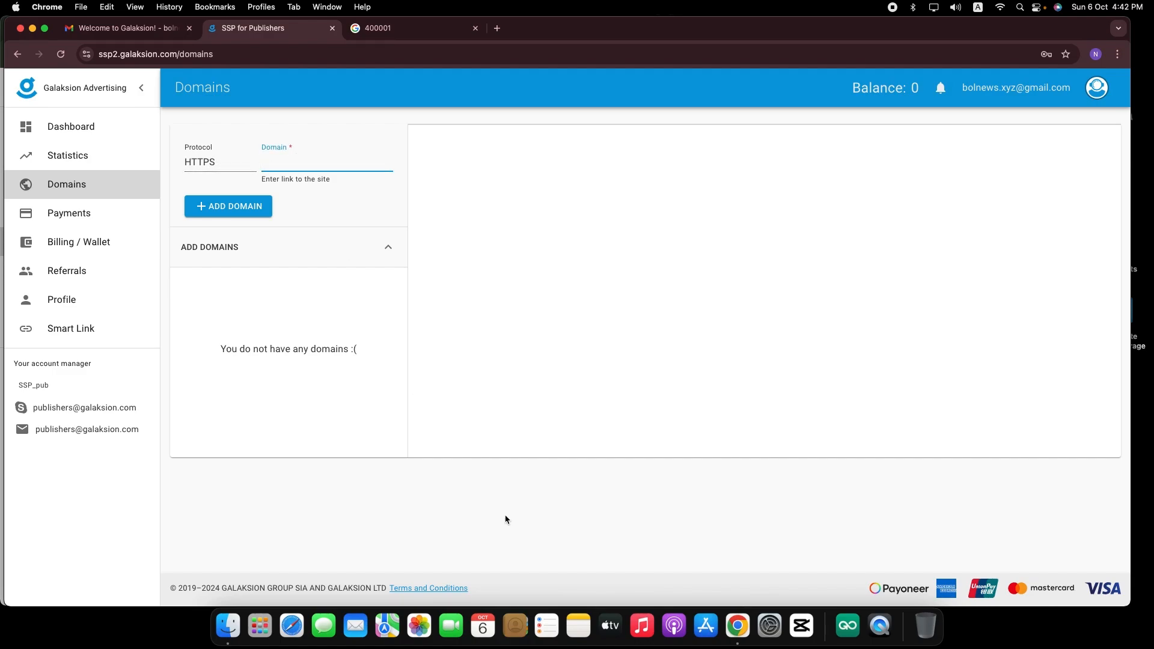
- Switch to the Bol News browser window, copy the website's URL, and minimize that window
right_click(738, 619)
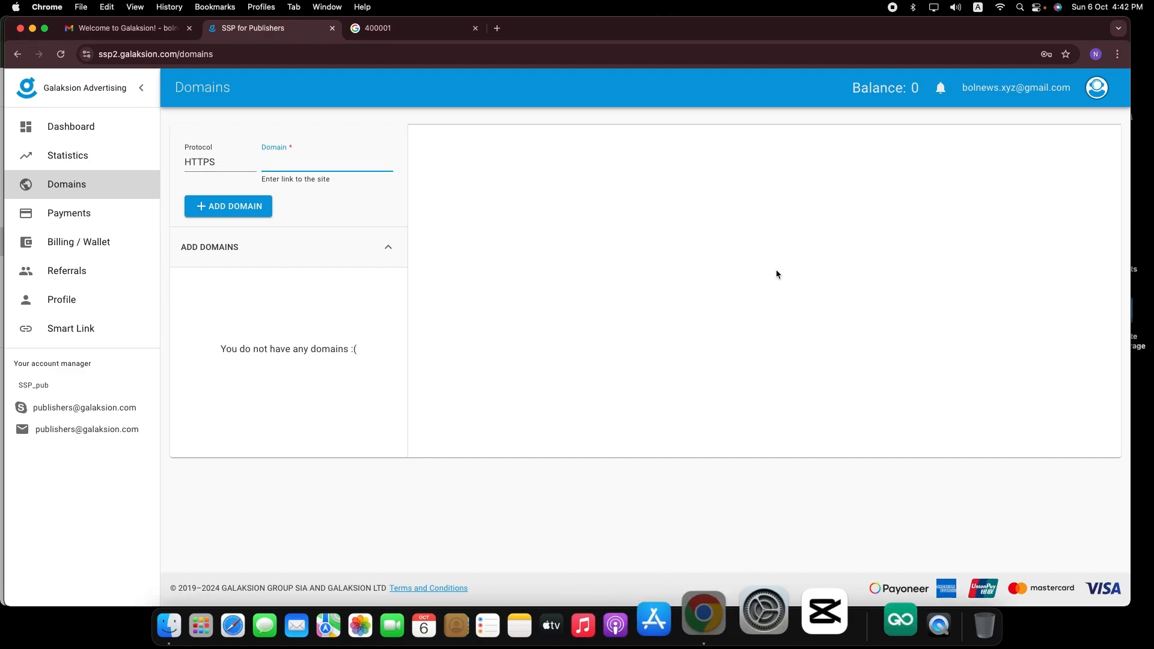
click(764, 250)
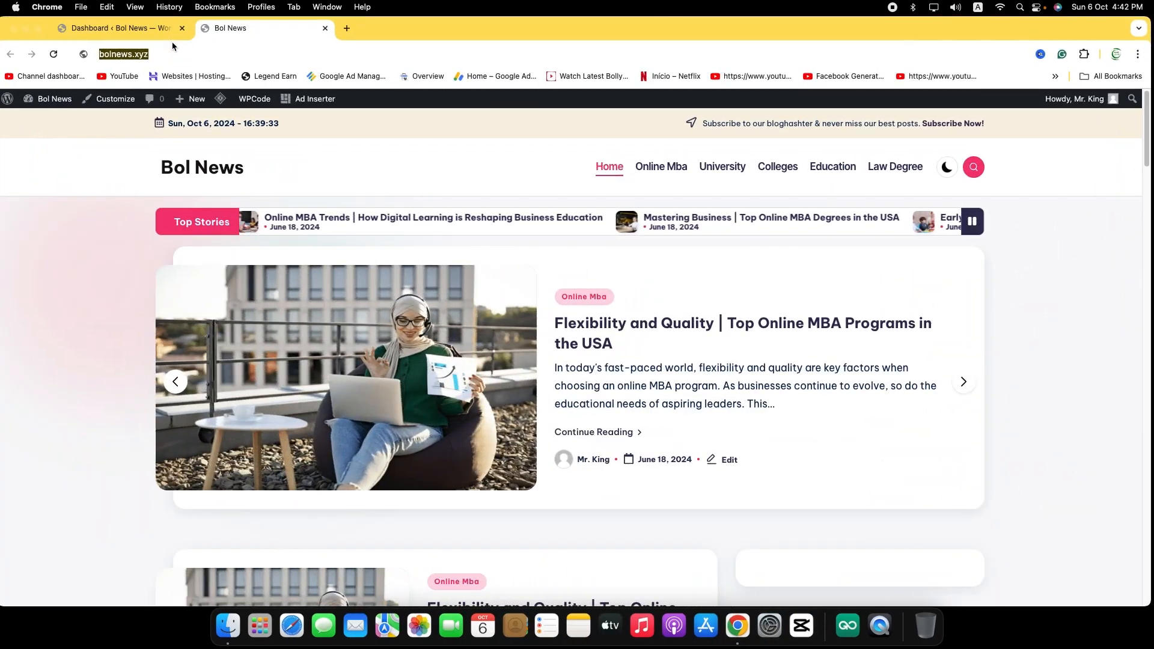
click(24, 28)
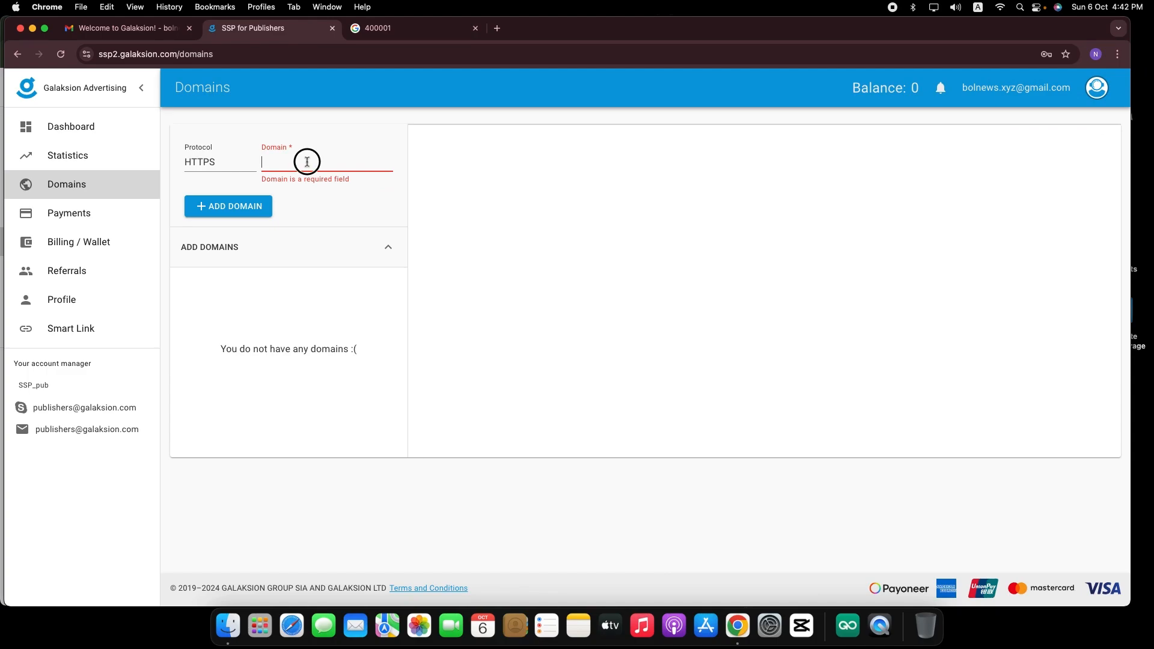
- Add the HTTPS domain bolnews.xyz, removing the protocol prefix and trailing slash from the pasted URL
click(308, 162)
text(https://bolnews.xyz/)
drag(294, 162, 222, 158)
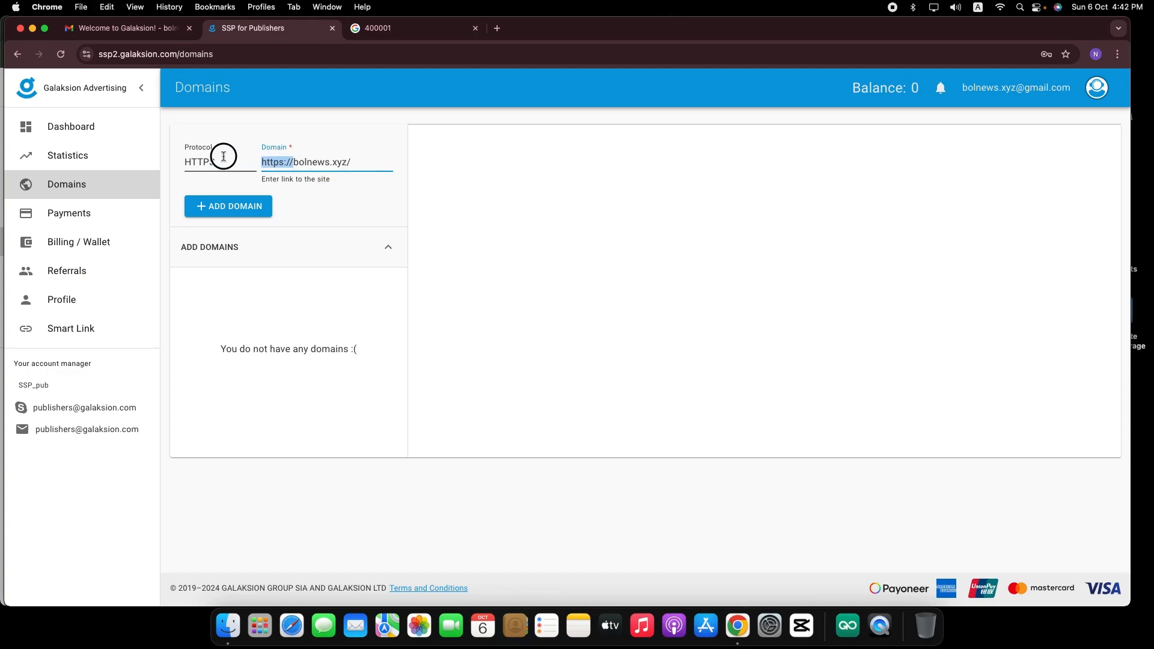
key(BackSpace)
click(322, 163)
key(BackSpace)
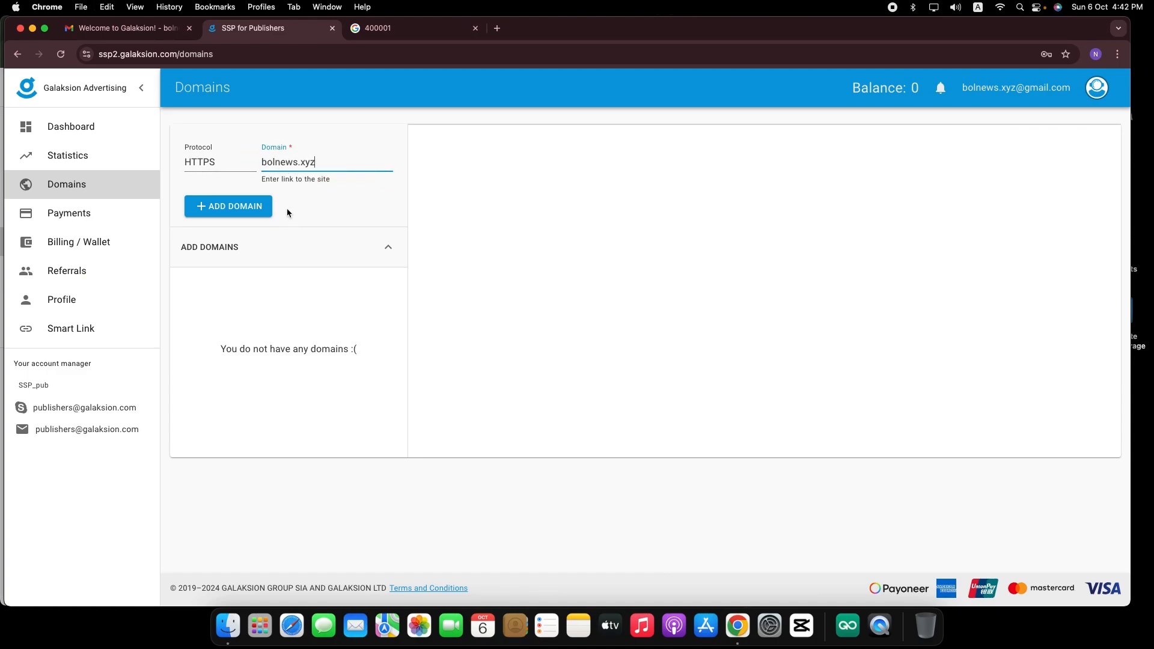
click(260, 207)
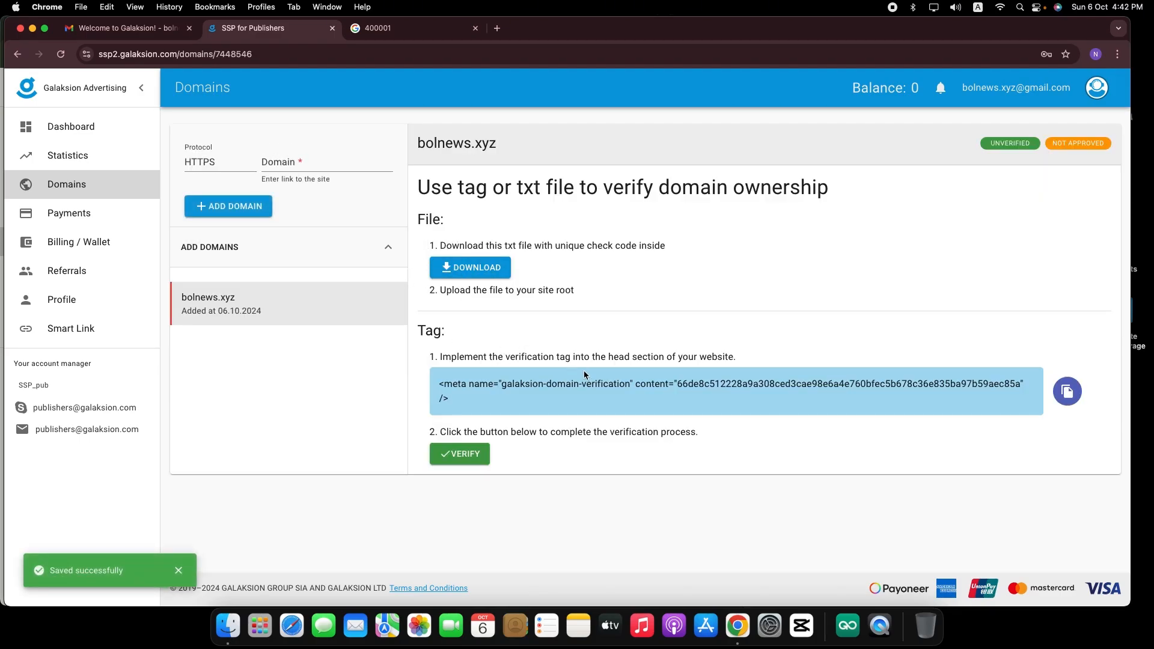
- Copy the domain verification meta tag for bolnews.xyz
drag(458, 386, 543, 409)
click(542, 409)
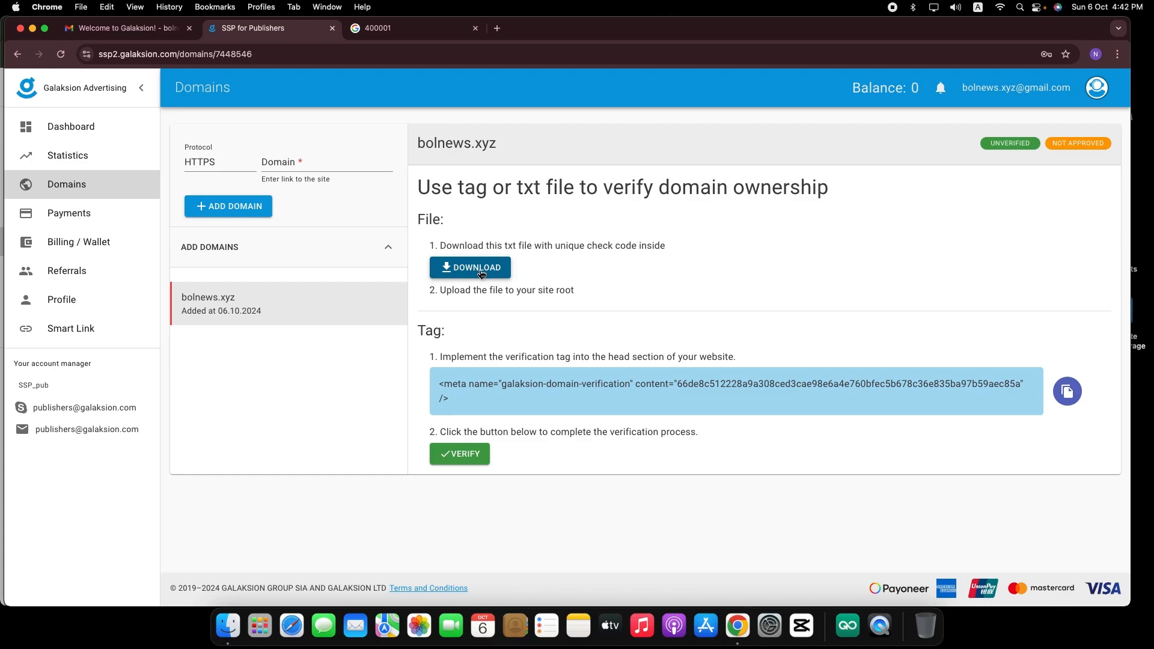
click(1068, 391)
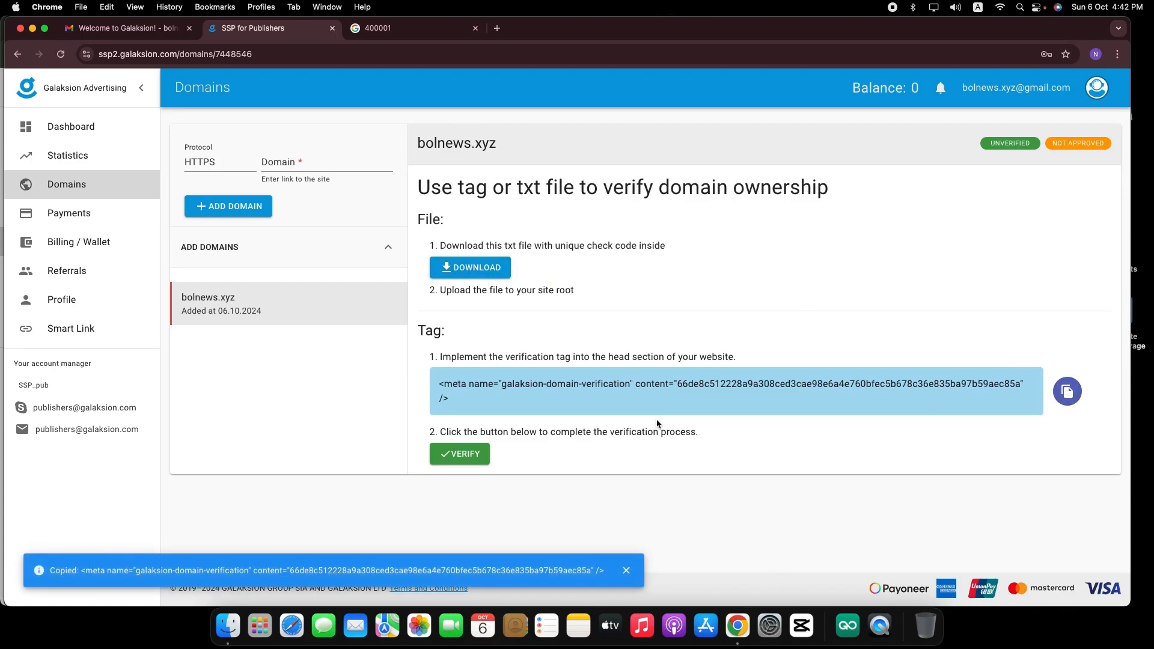
- Switch to the Bol News browser window and search for "header" on the WordPress Add Plugins page
right_click(737, 625)
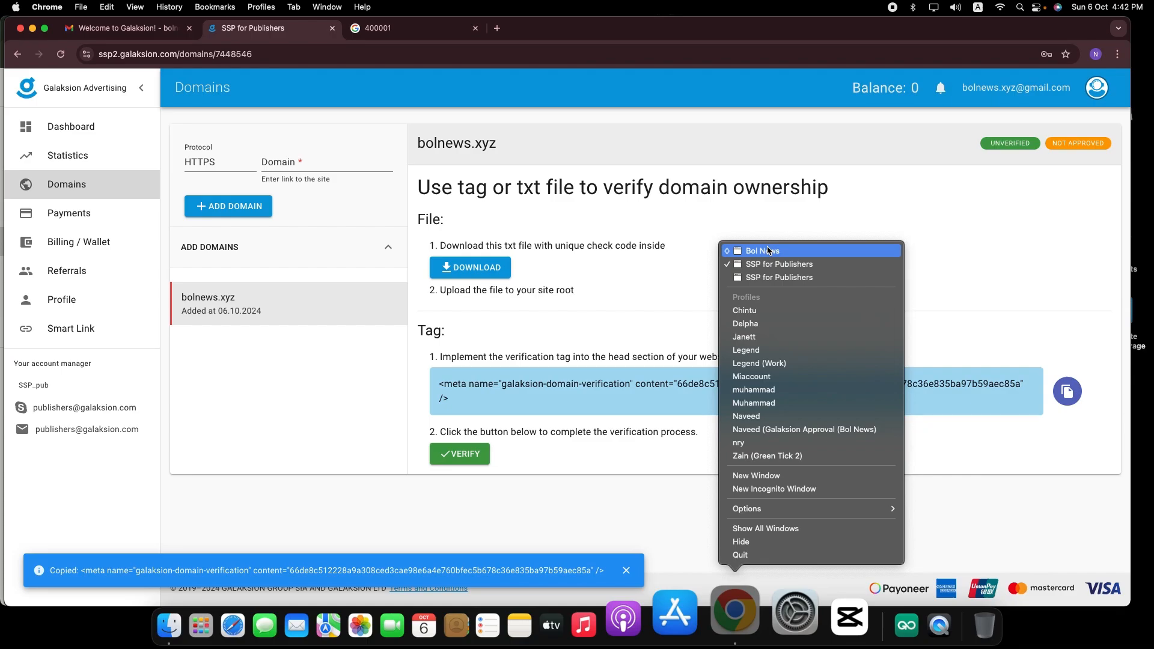
click(762, 252)
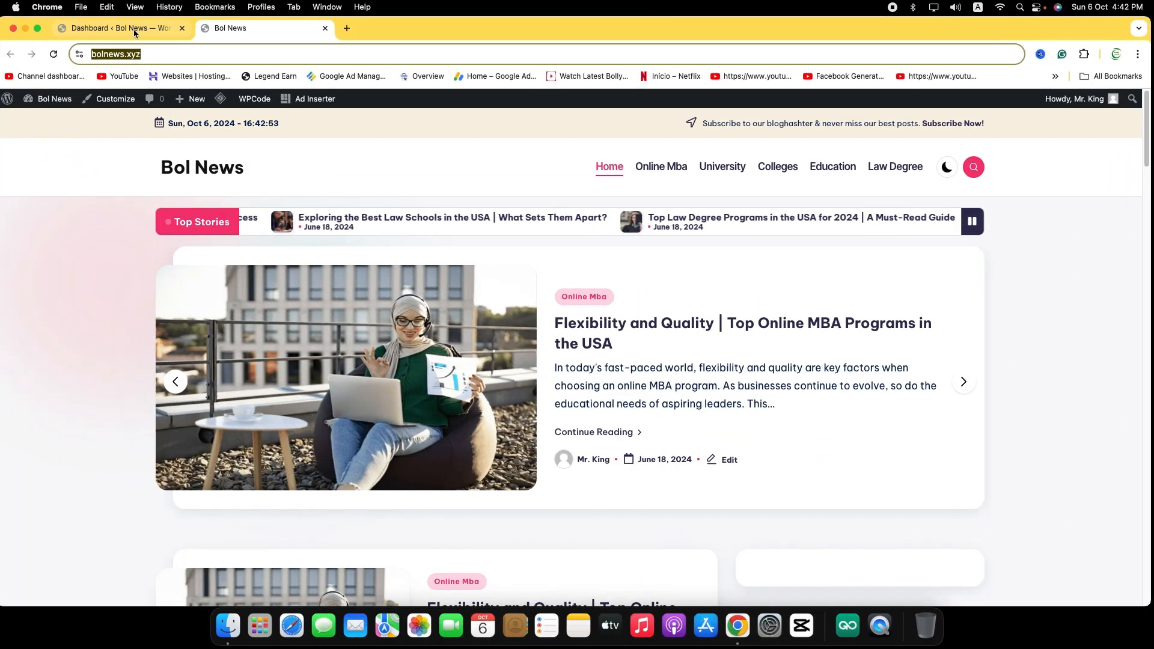
key(super+1)
mouse_move(42, 434)
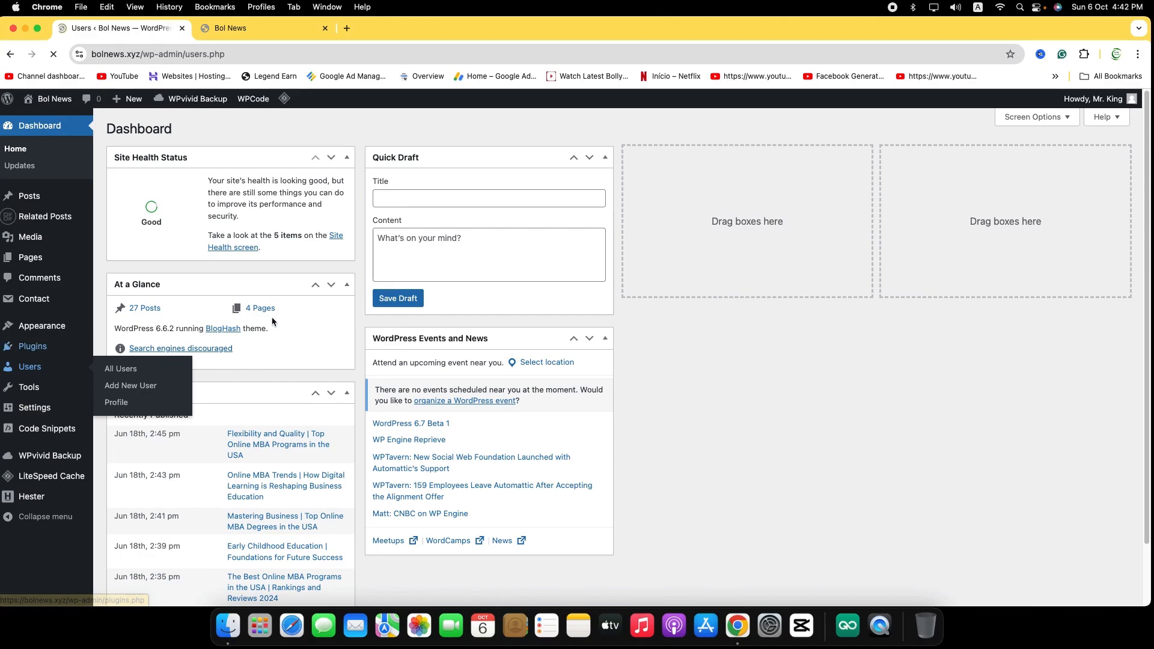
click(32, 304)
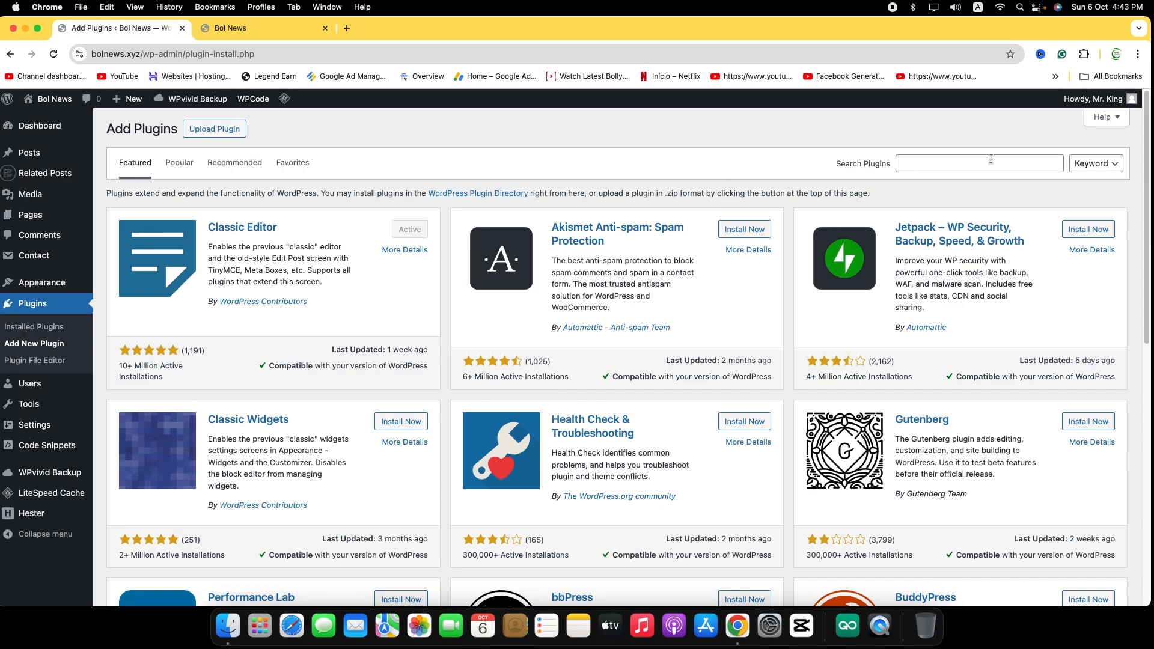
click(944, 166)
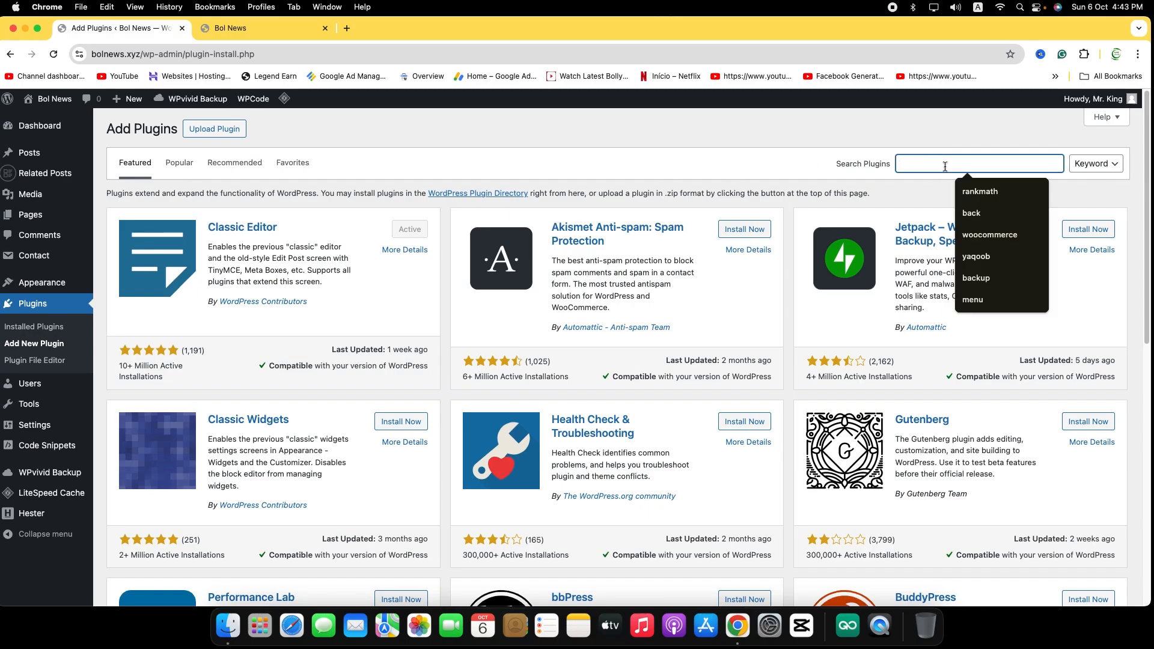
text(header)
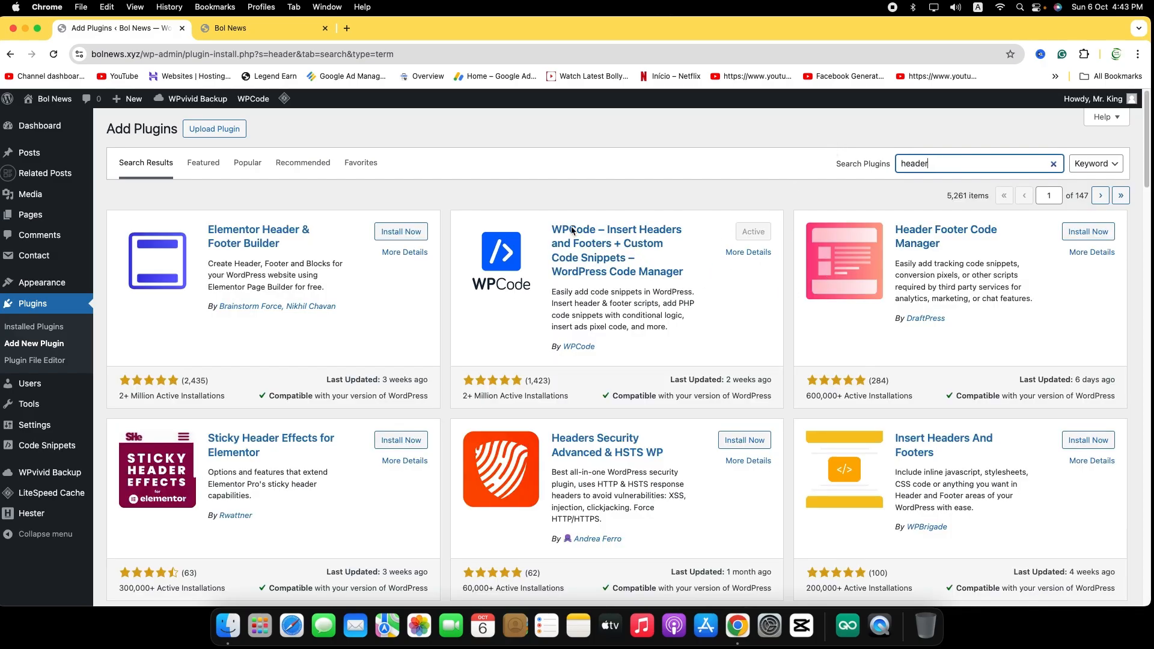
- Paste the Galaksion domain verification meta tag into the Header section of WPCode's Header & Footer page and save the changes
mouse_move(22, 447)
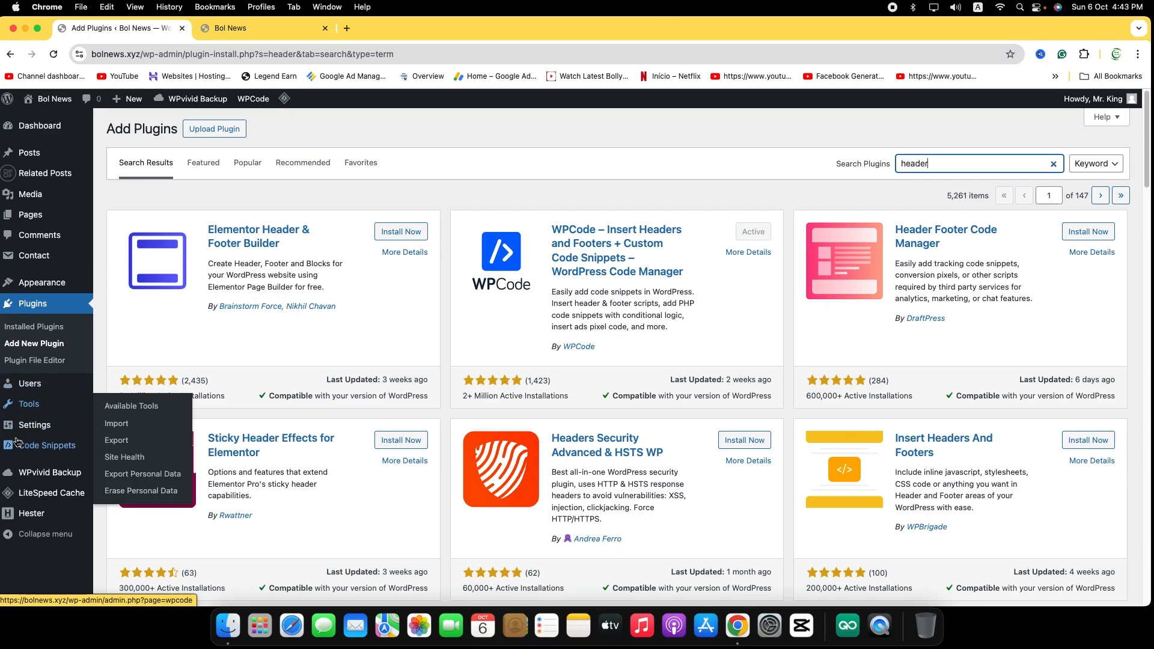
click(135, 435)
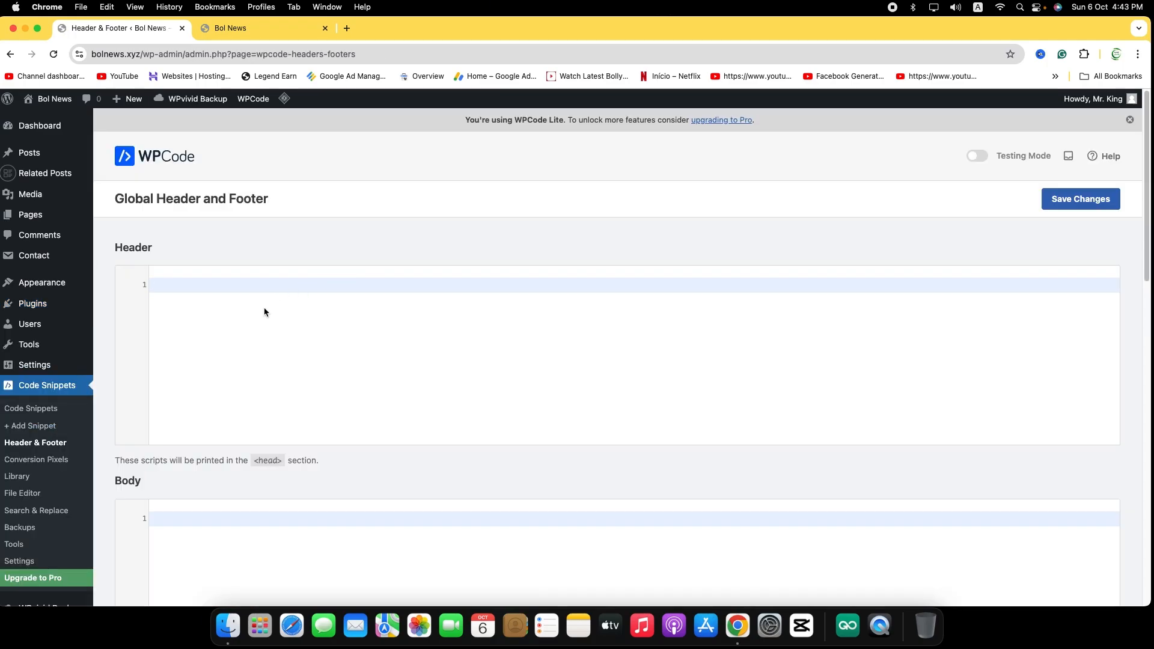
click(264, 308)
text(<meta name="galaksion-domain-verification" content="66de8c512228a9a308ced3cae98e6a4e760bfec5b678c36e835ba97b59aec85a" />)
click(1075, 199)
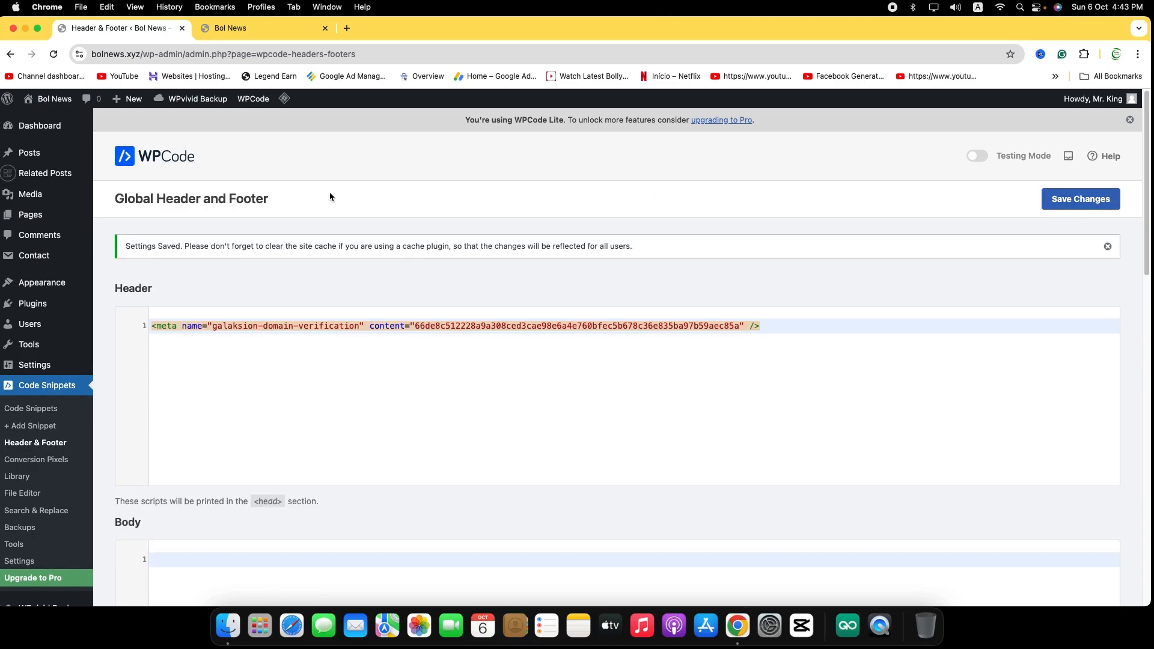
- Return to the Galaksion window, verify ownership of bolnews.xyz using the tag, and open the publisher dashboard
right_click(740, 619)
click(765, 268)
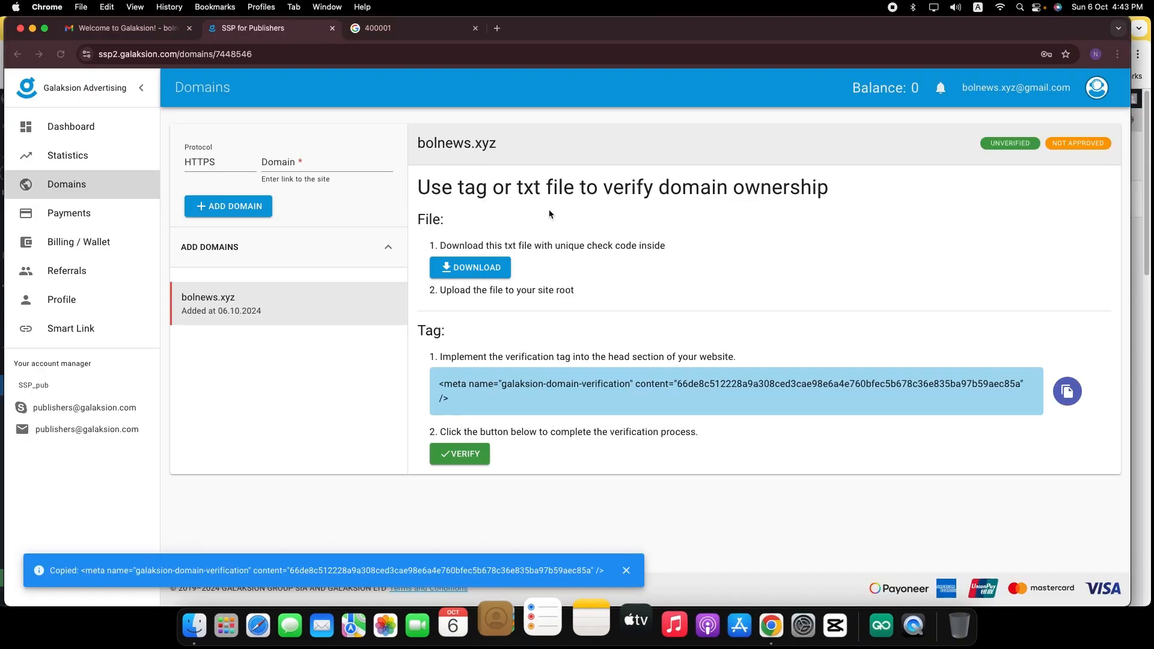
click(475, 451)
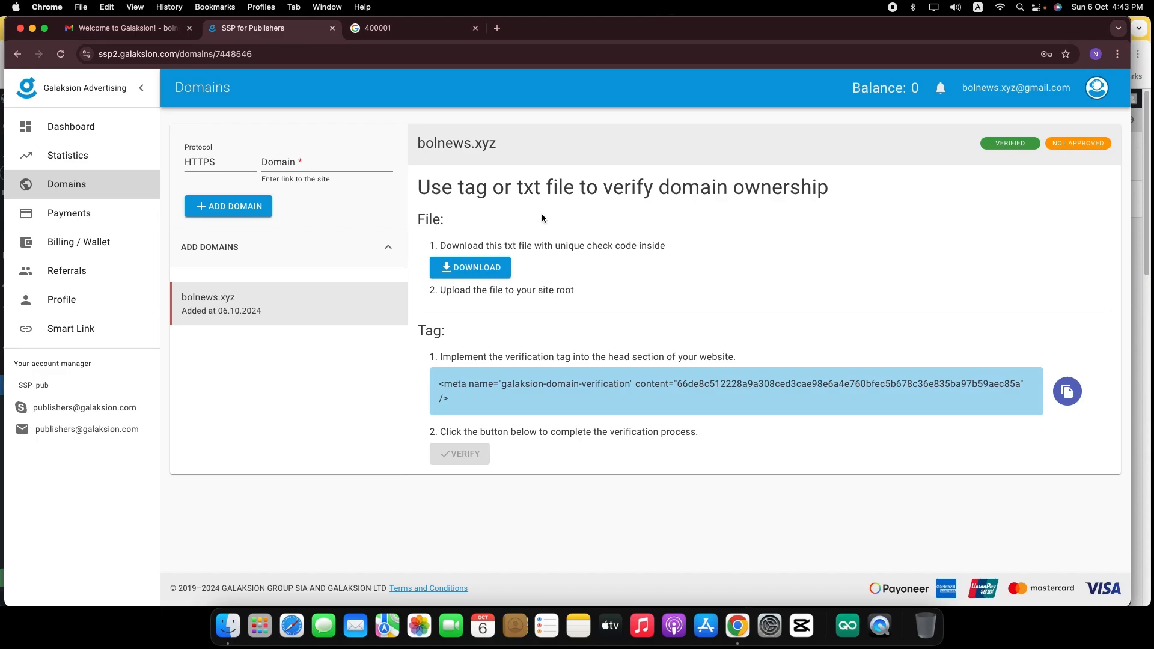
click(65, 137)
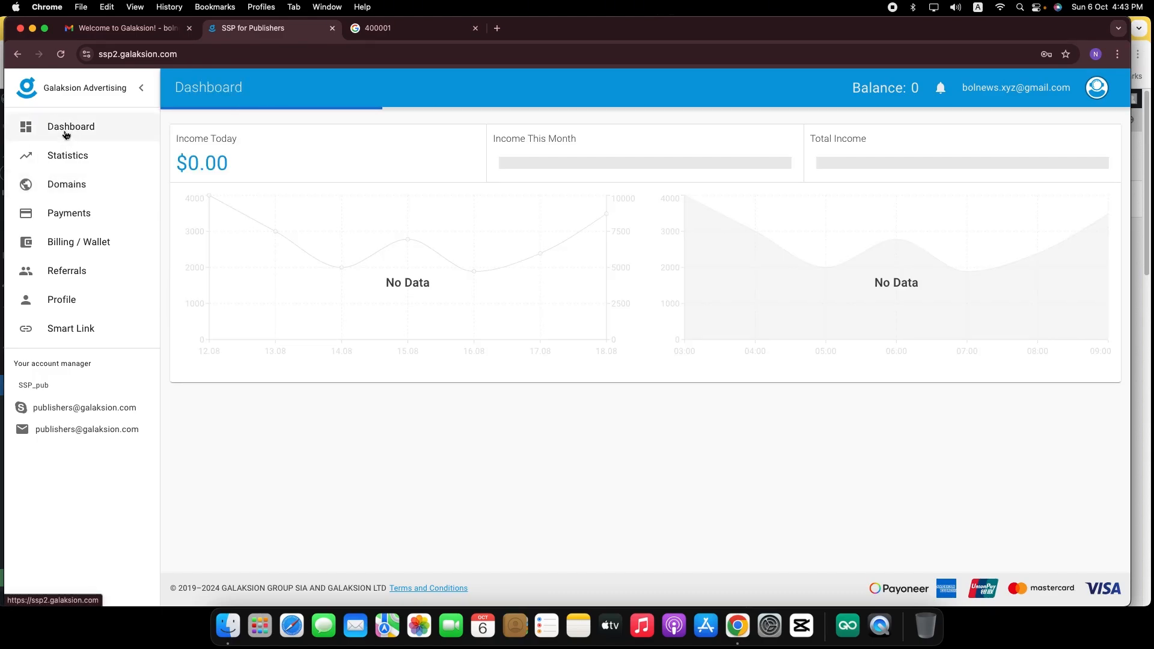
- Minimize the Galaksion window and examine the Bol News homepage's layout and articles down to the footer
click(32, 29)
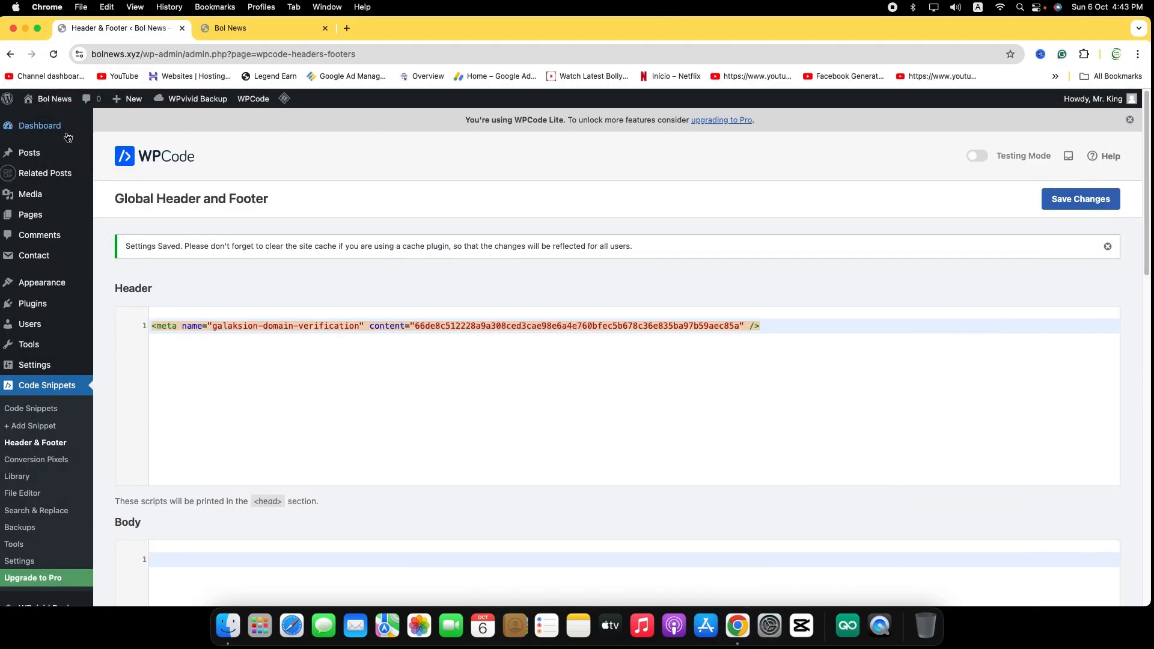
click(249, 30)
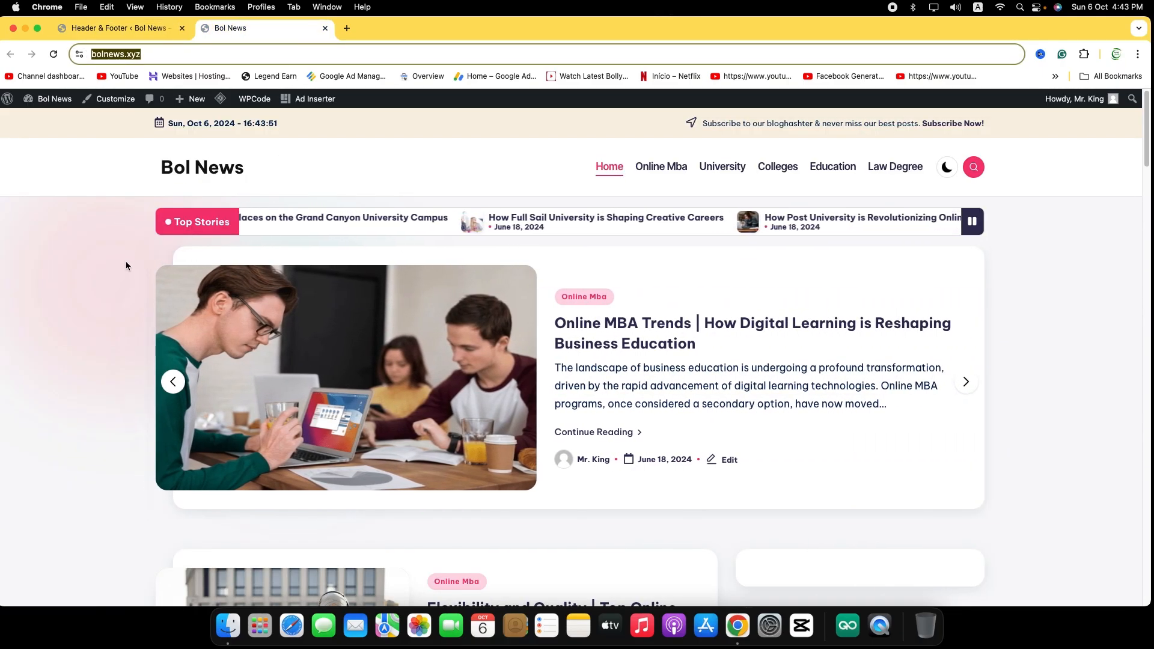
scroll(125, 267, down, 10)
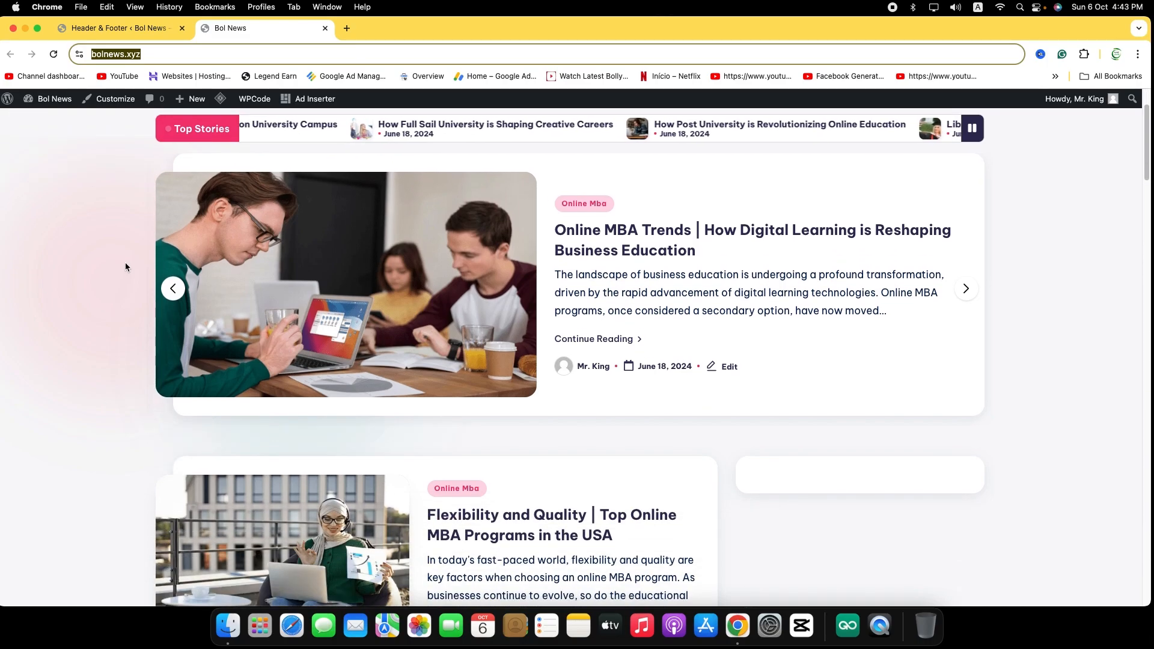
scroll(126, 266, down, 4)
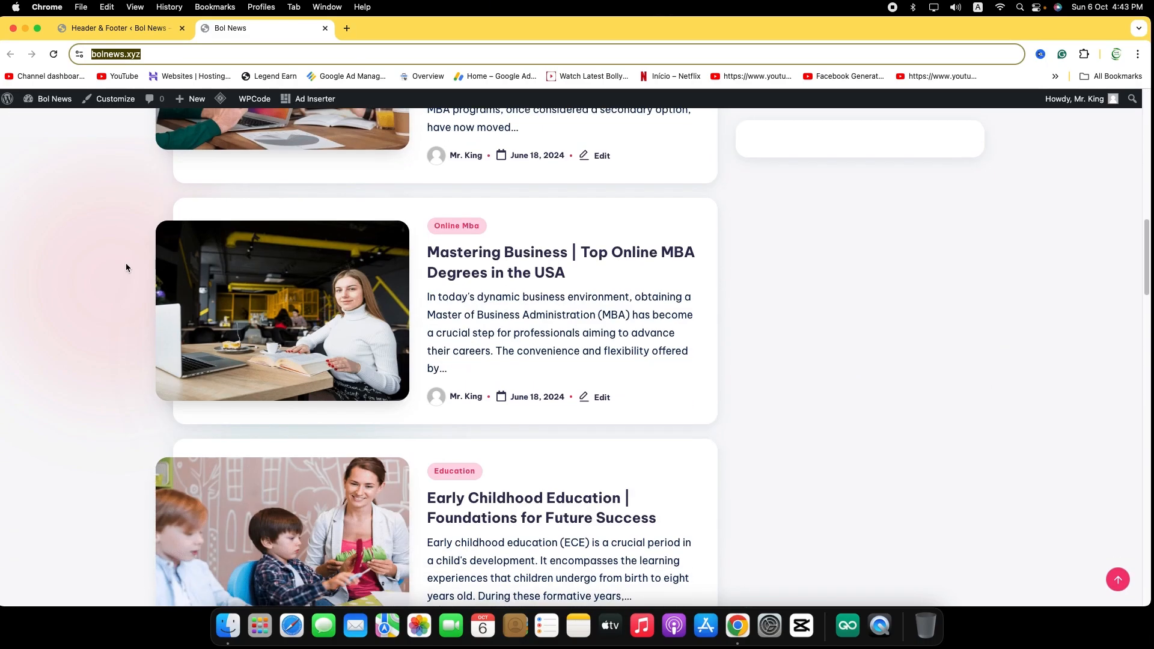
scroll(126, 266, down, 10)
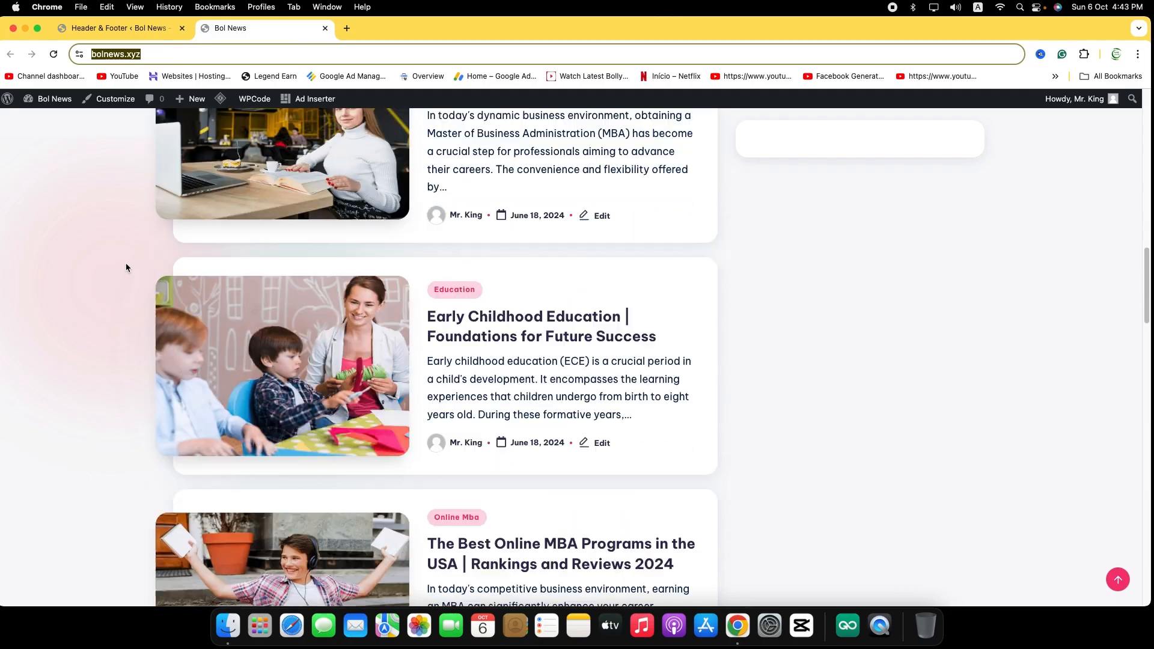
scroll(129, 267, down, 4)
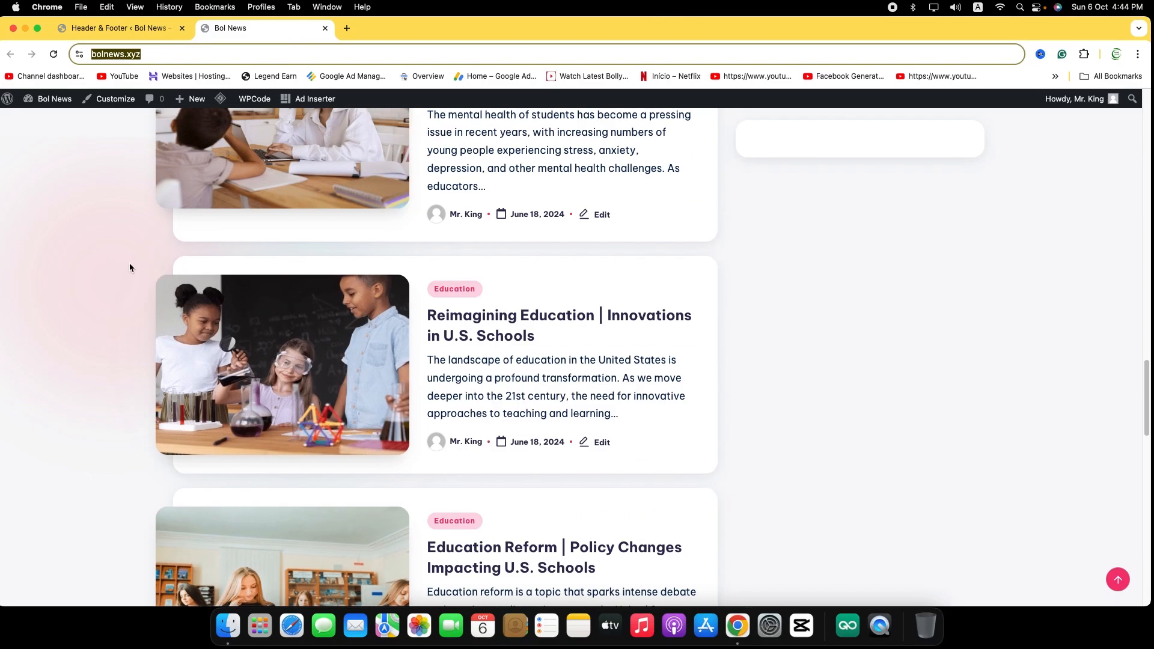
scroll(130, 266, up, 8)
scroll(131, 265, up, 15)
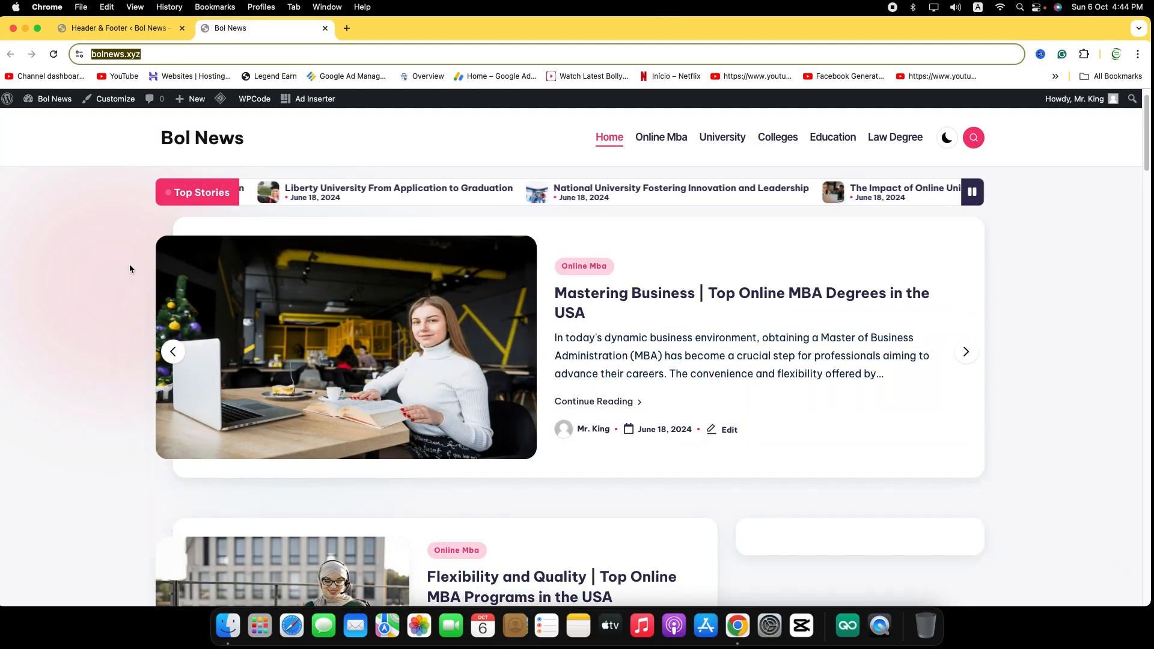
scroll(129, 268, down, 15)
scroll(130, 267, down, 10)
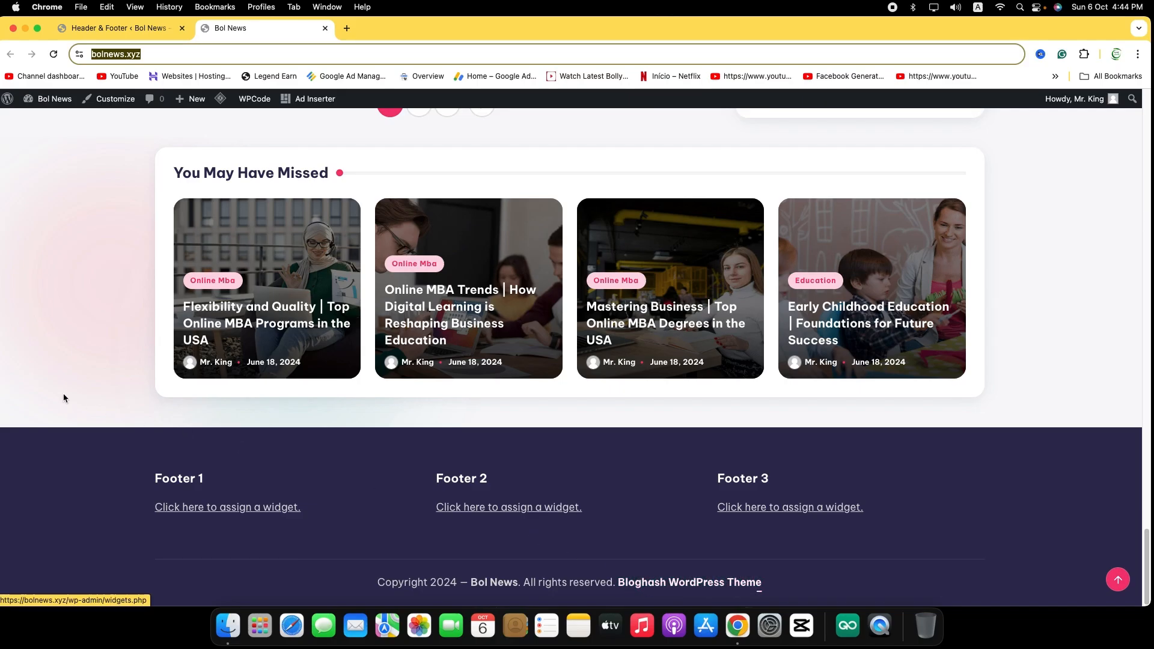
scroll(89, 394, up, 15)
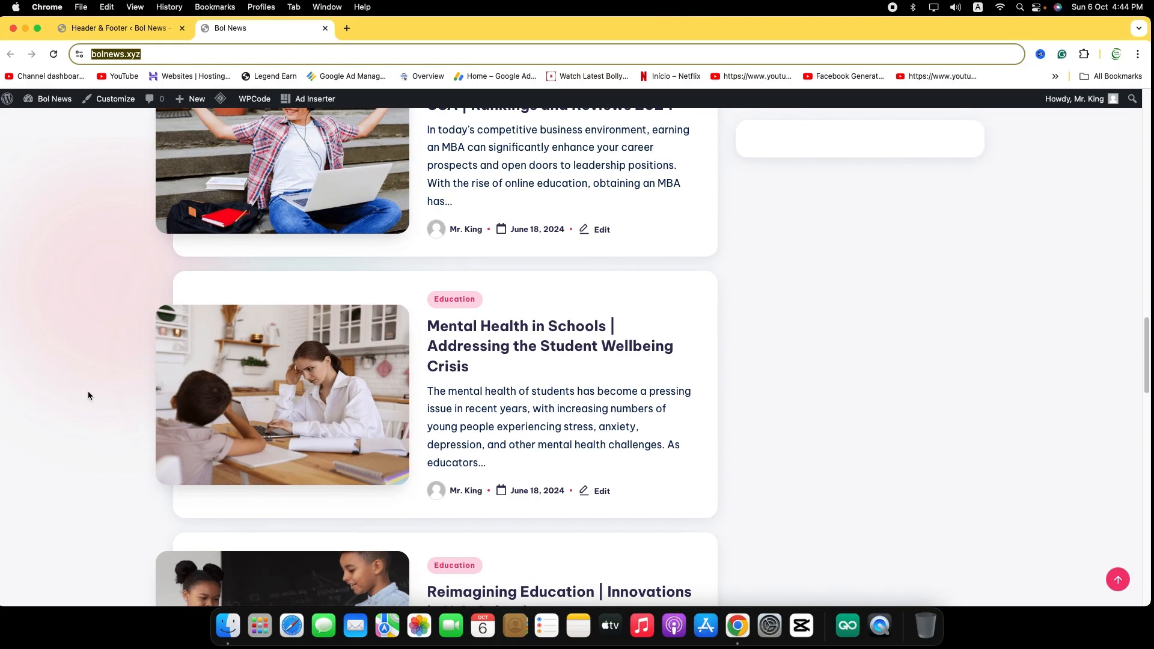
scroll(87, 396, up, 15)
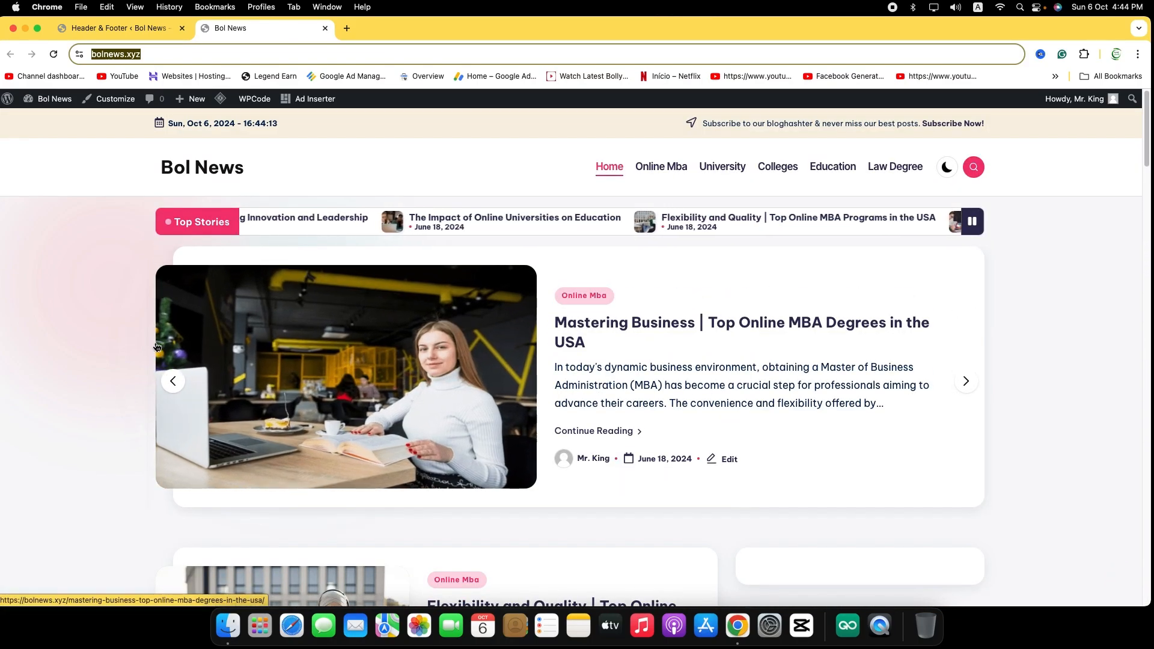
- Open the "Early Childhood Education | Foundations for Future Success" article from the homepage slider and review its content
click(377, 300)
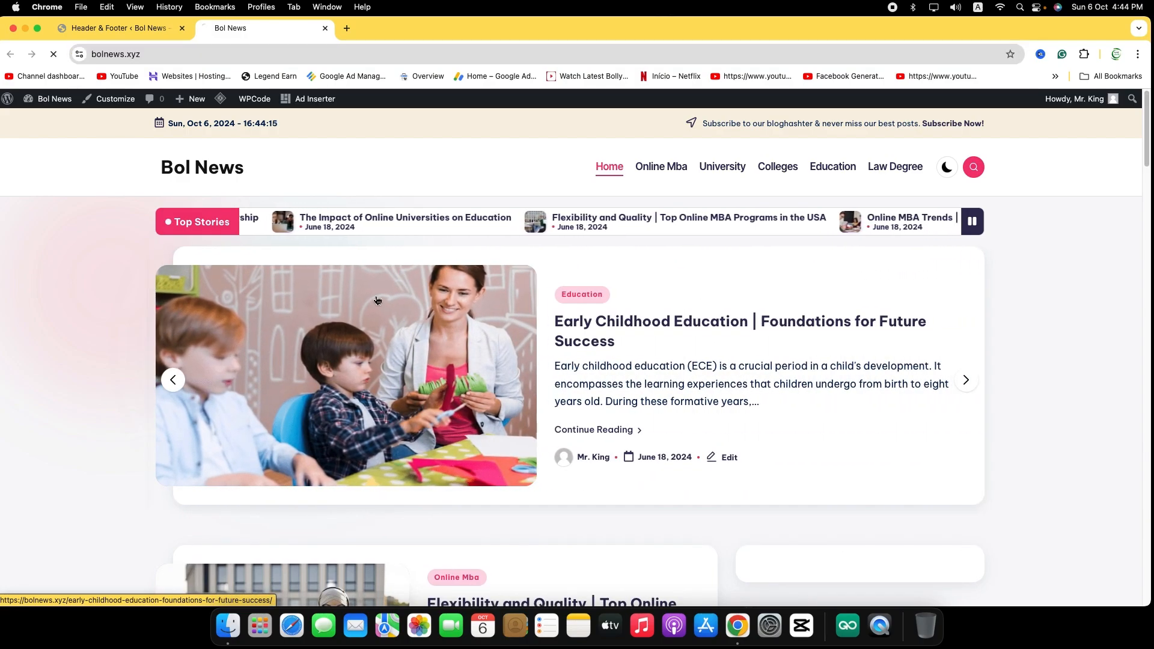
scroll(363, 292, down, 2)
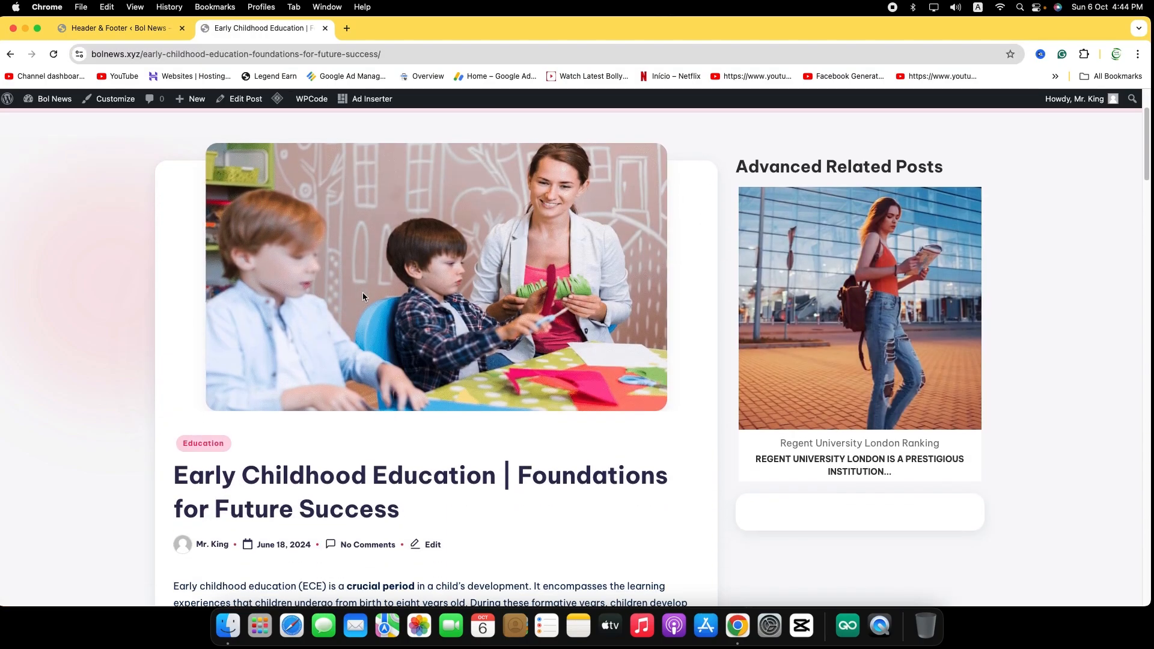
scroll(363, 294, down, 15)
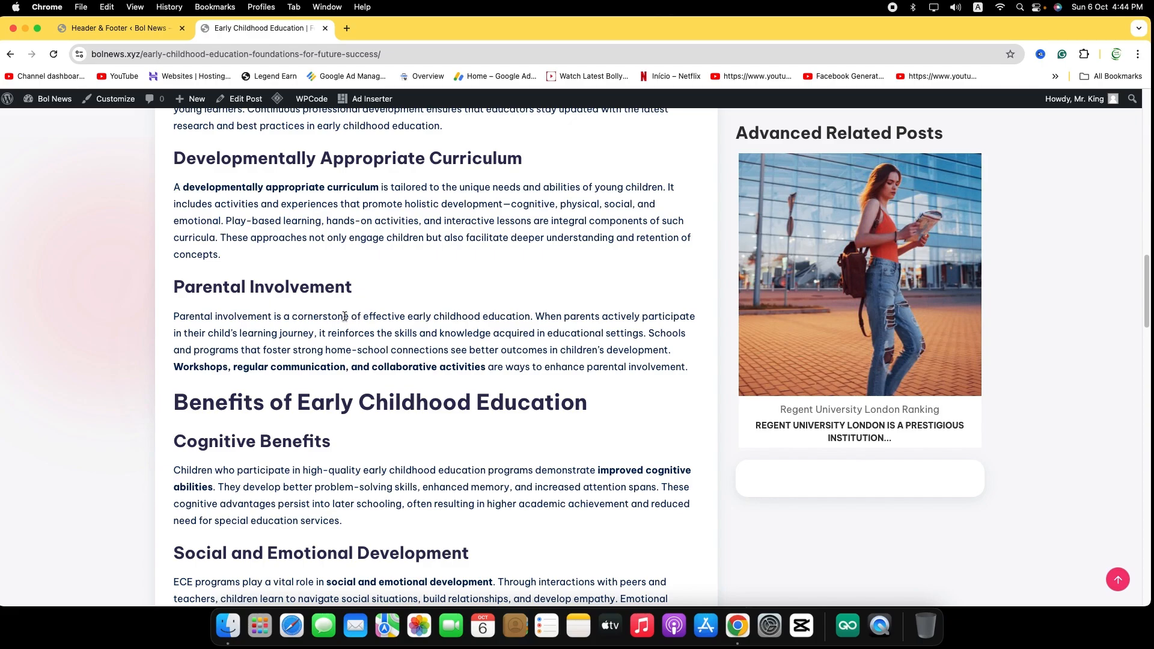
scroll(345, 316, up, 10)
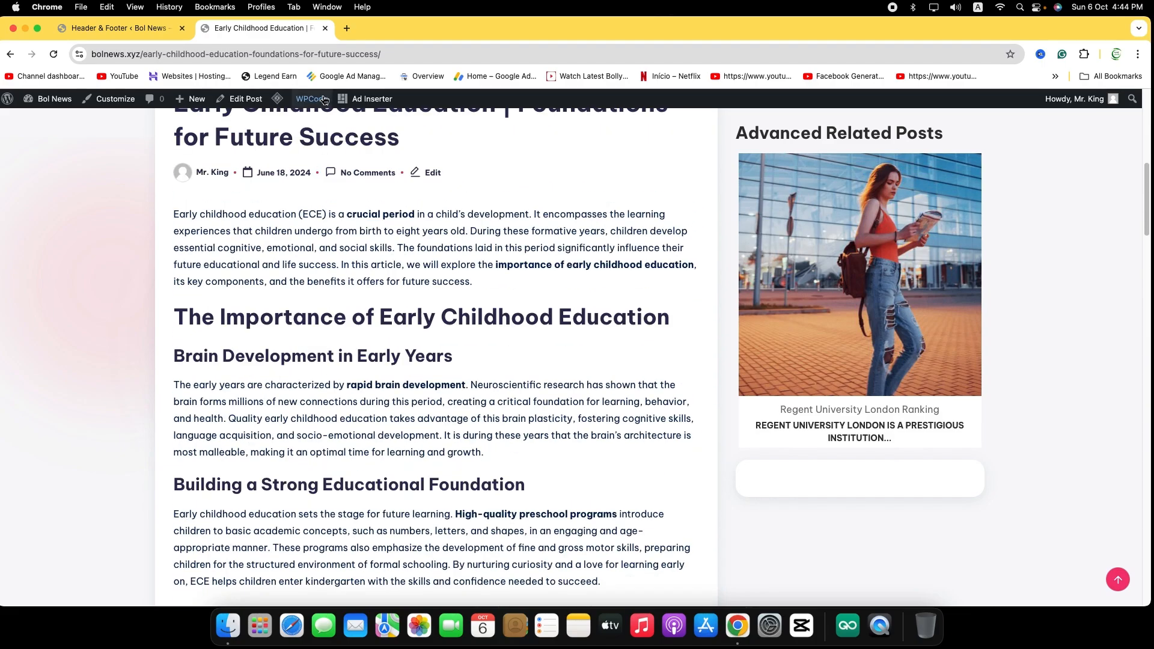
- Search Google for "traffic spirit" in a new browser tab
click(347, 29)
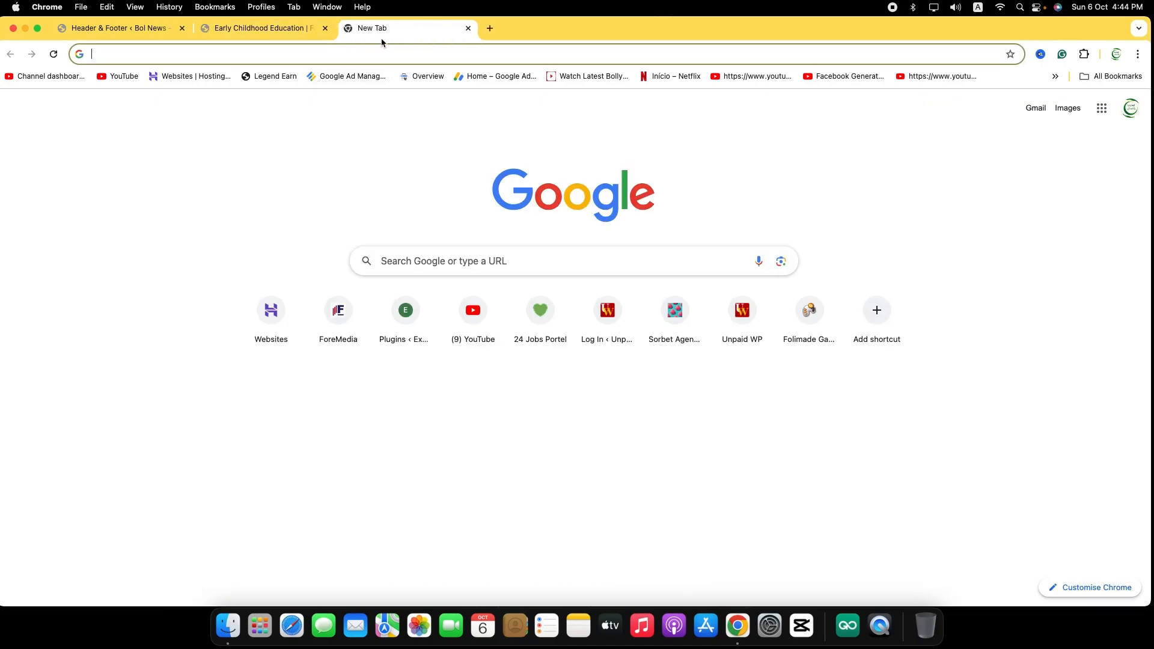
text(traffic sp)
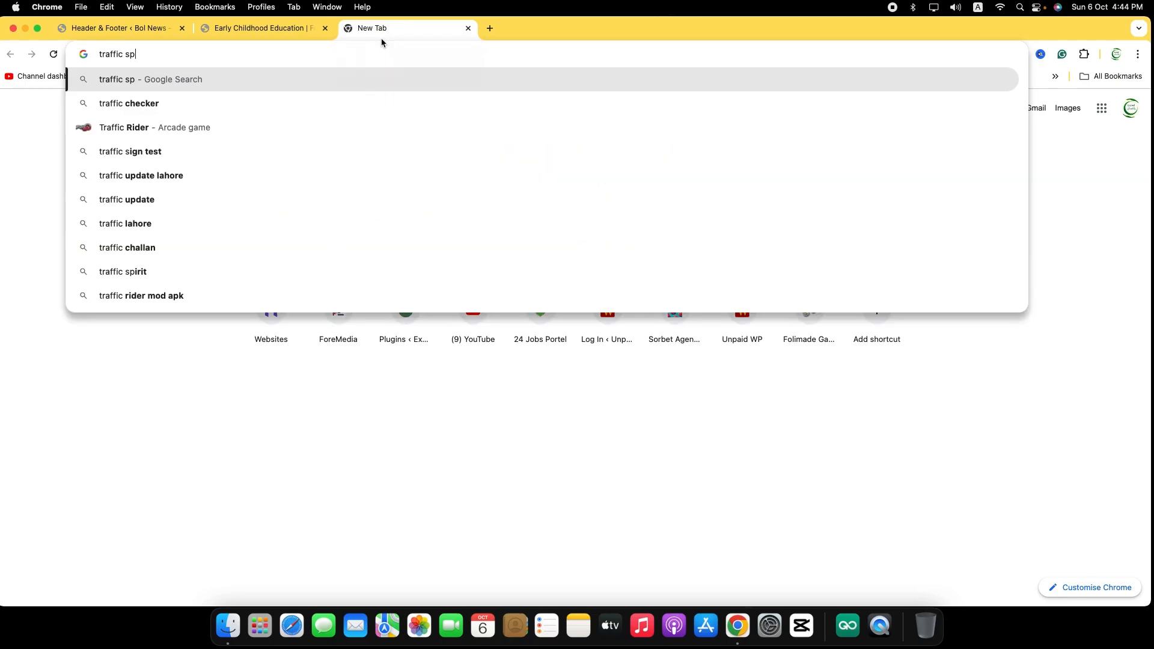
text(irit)
key(Return)
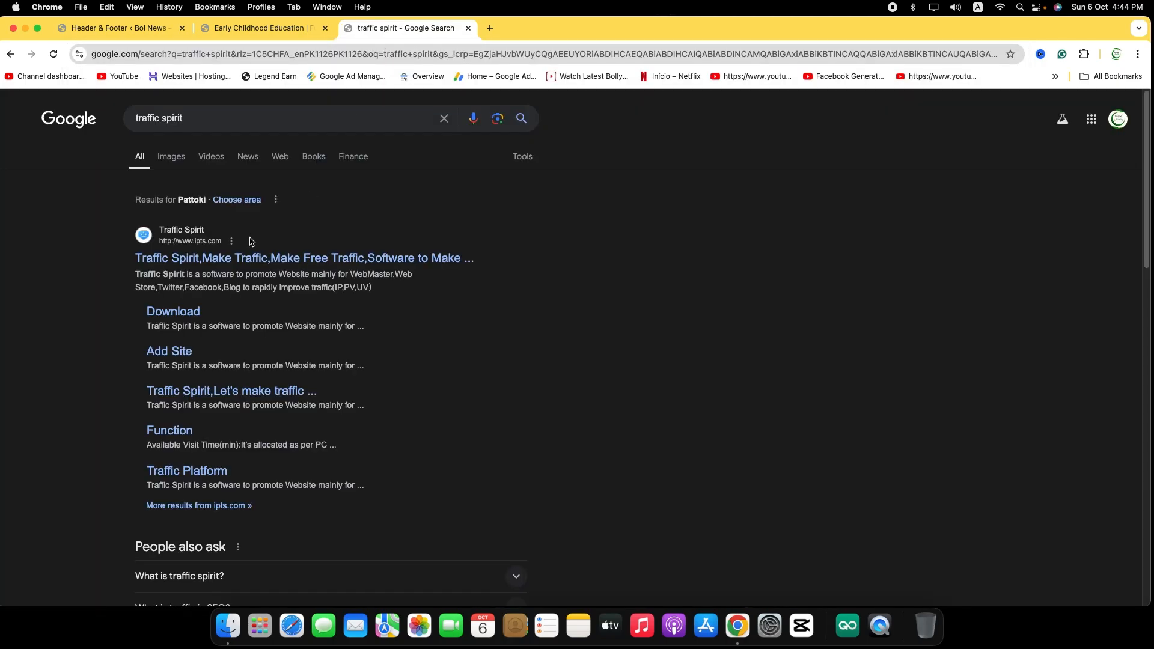
super+click(227, 262)
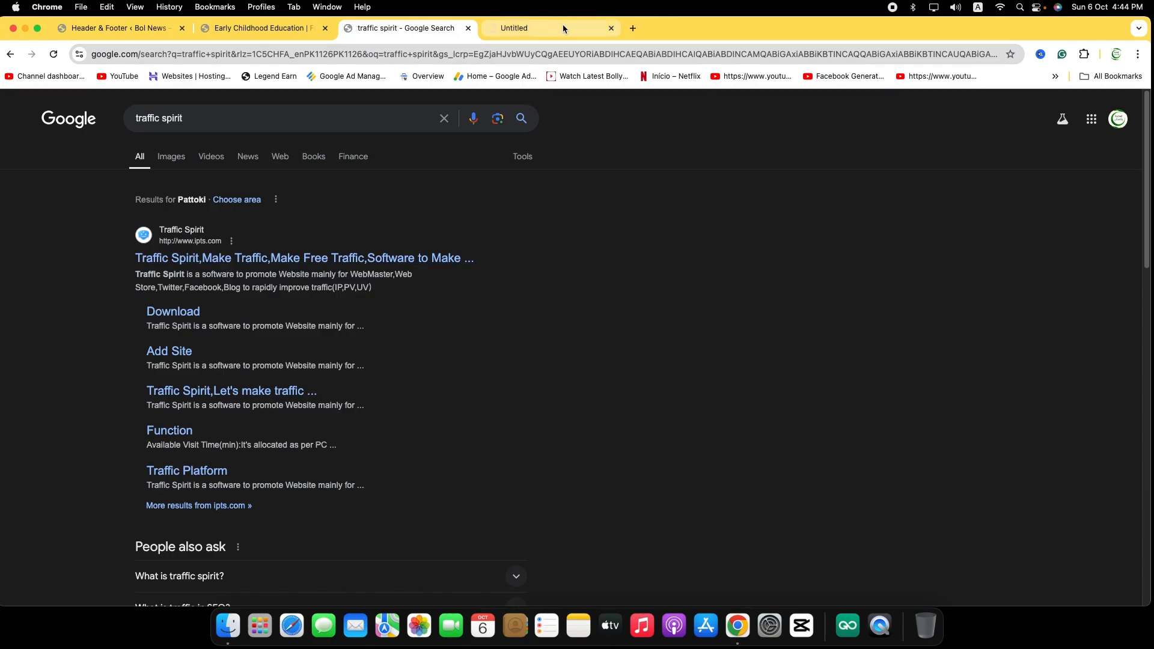
click(562, 28)
click(611, 27)
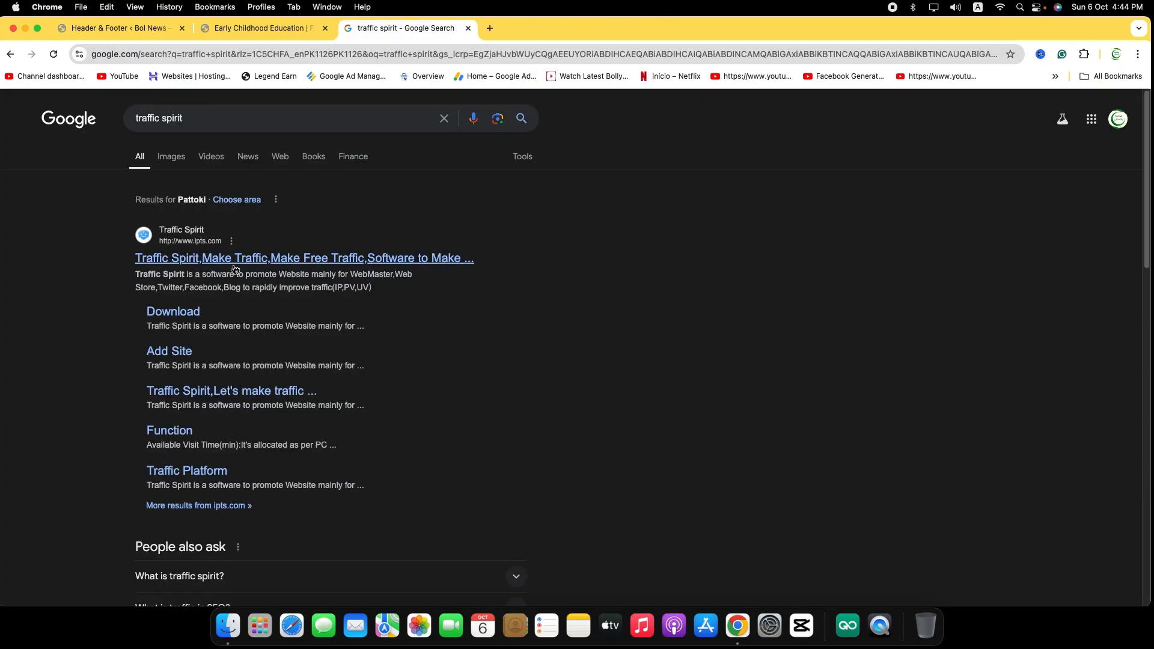
- Open Traffic Spirit's Download page from the search results, look over the top of the Bol News article, and return to the download page
click(170, 317)
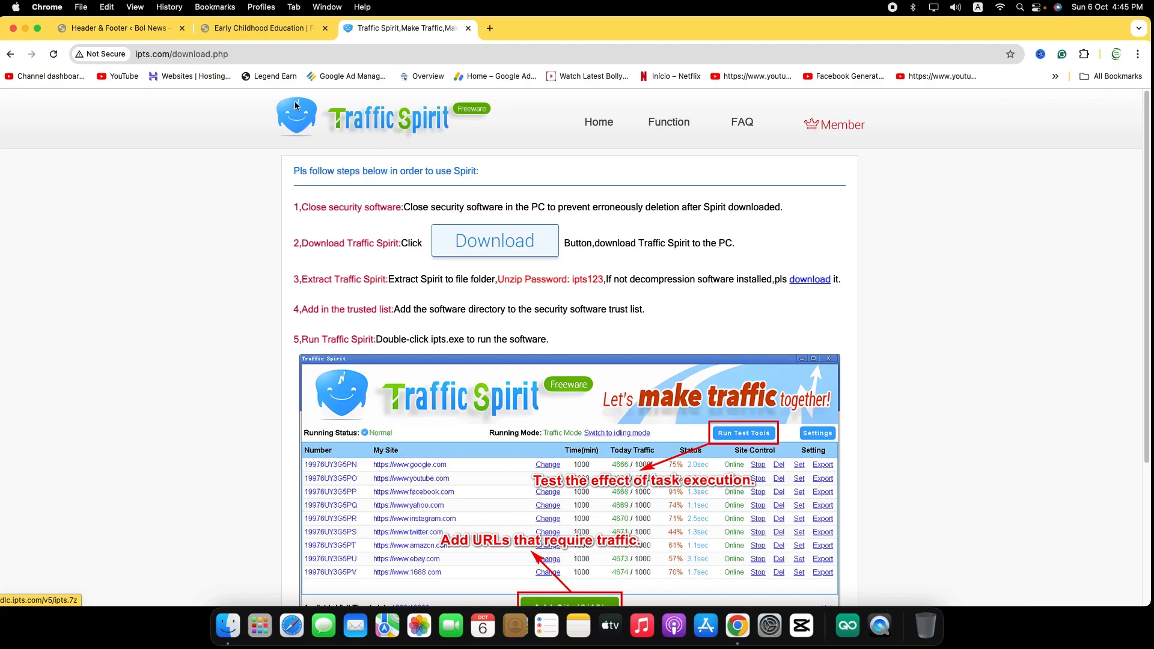
click(272, 31)
scroll(370, 370, up, 8)
scroll(369, 373, up, 2)
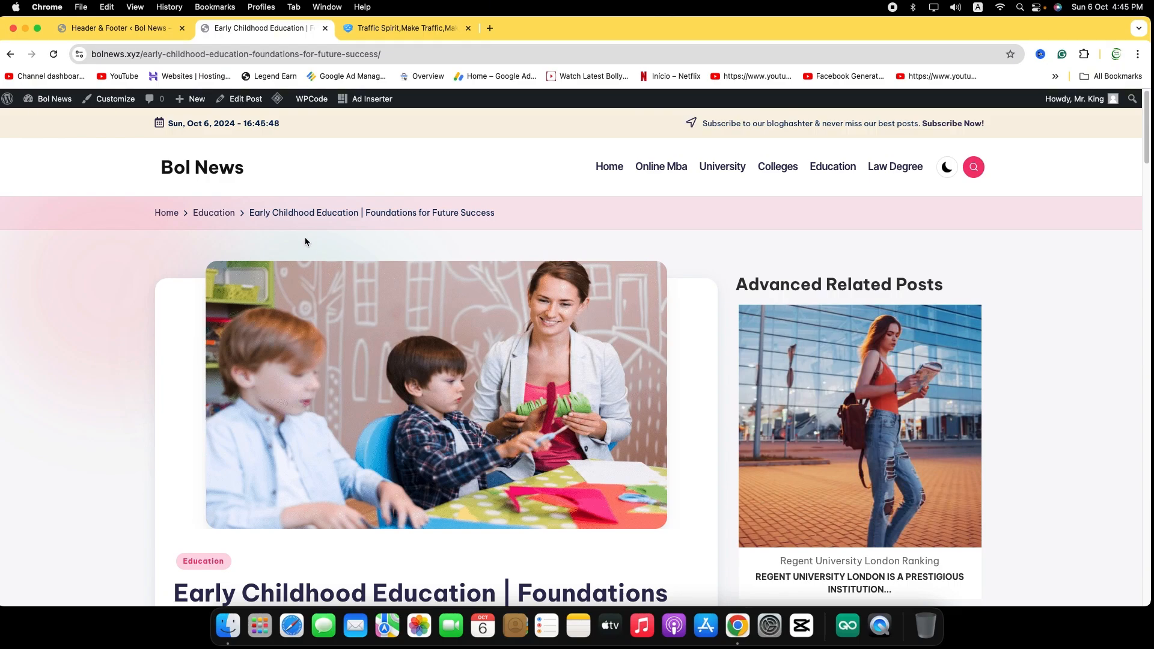
click(413, 25)
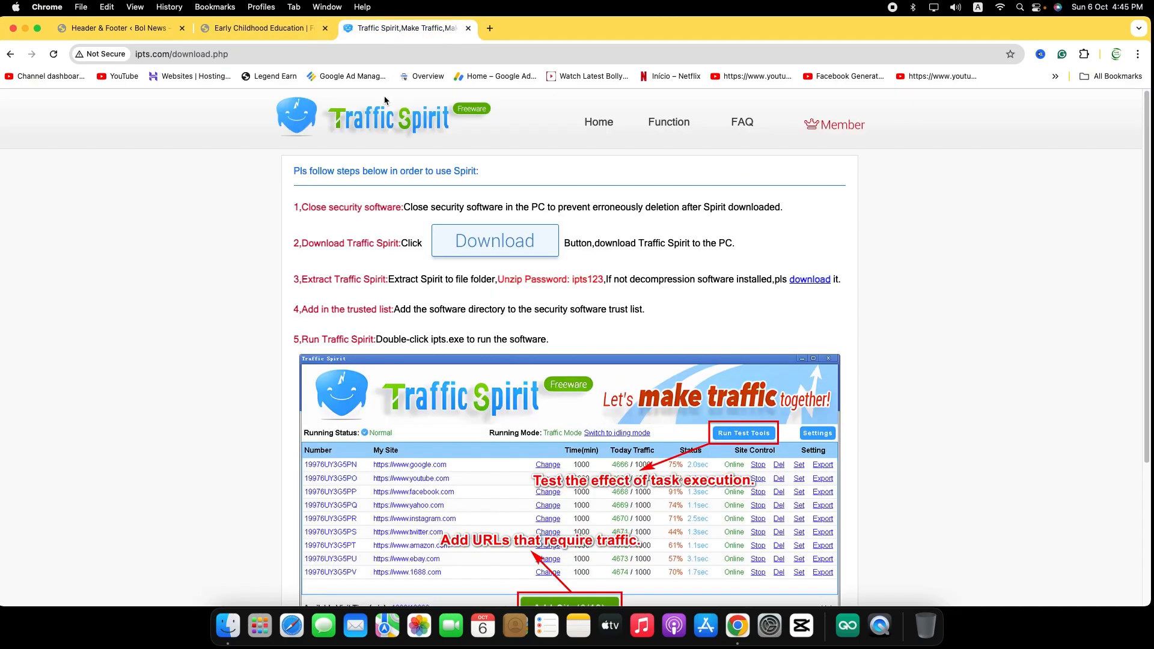